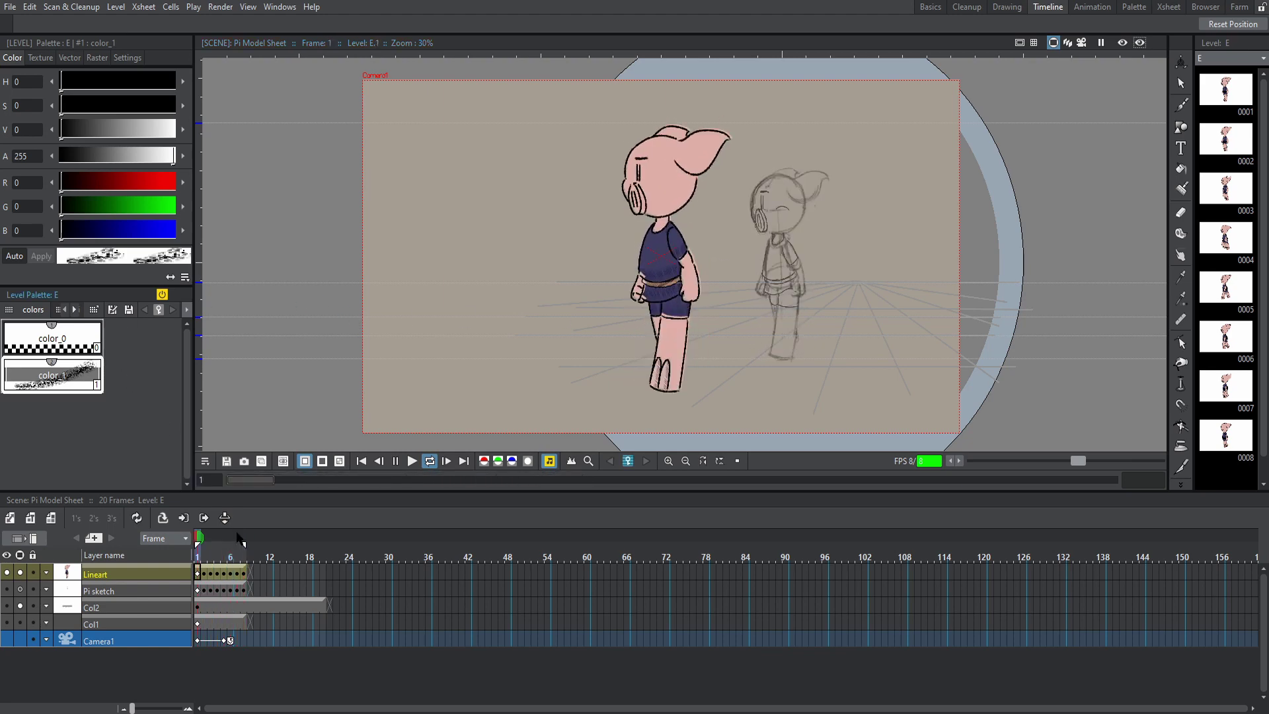
Step: Play back the pig's walk cycle and inspect the coloured character up close
key(l)
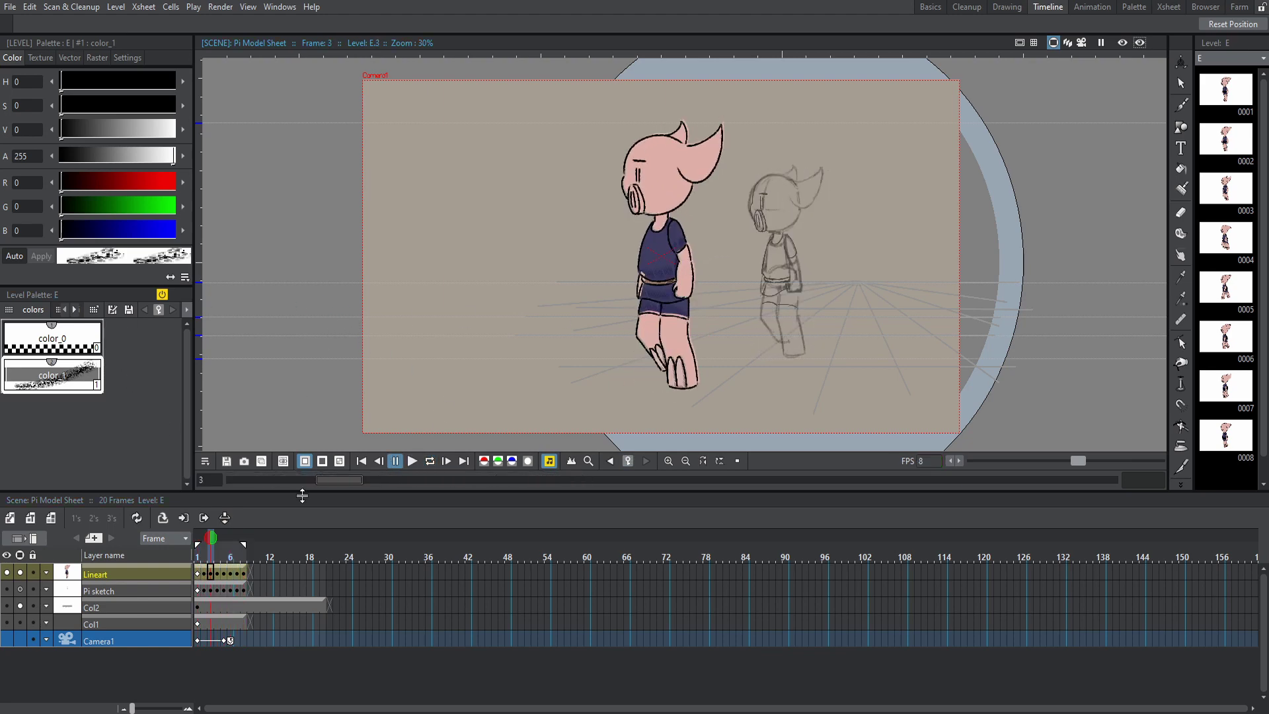
click(202, 576)
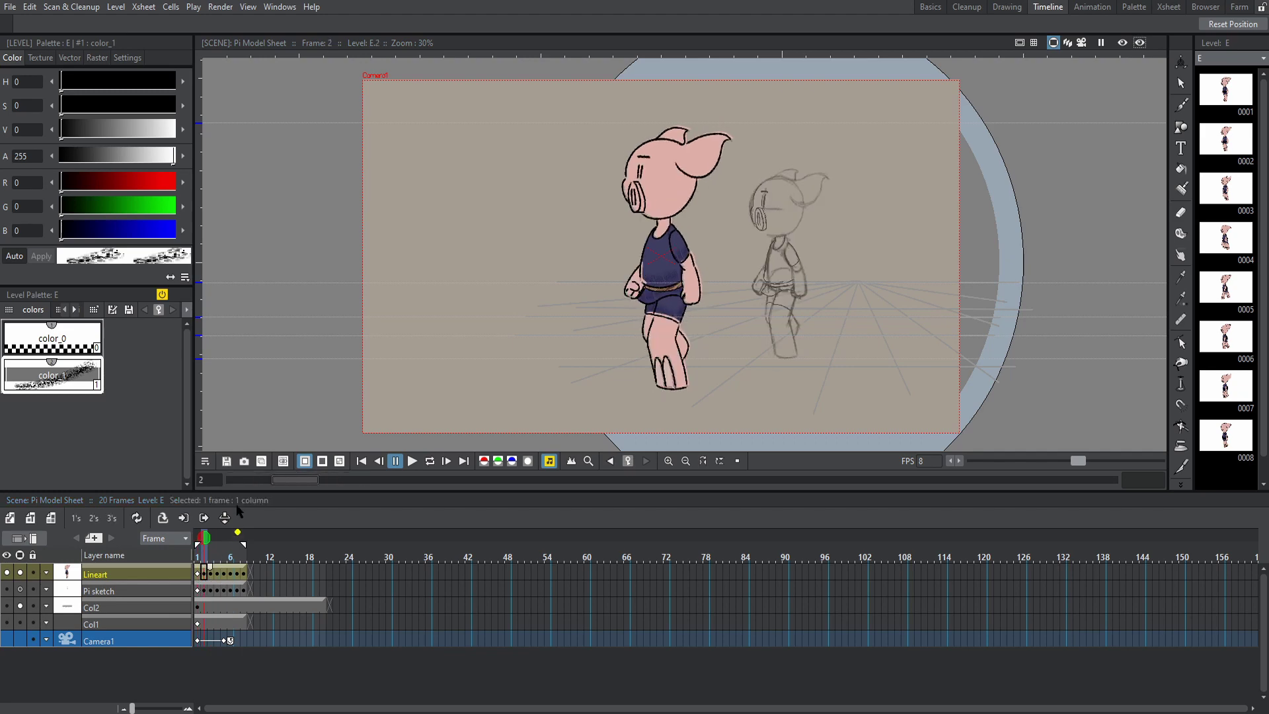
key(space)
scroll(752, 286, up, 2)
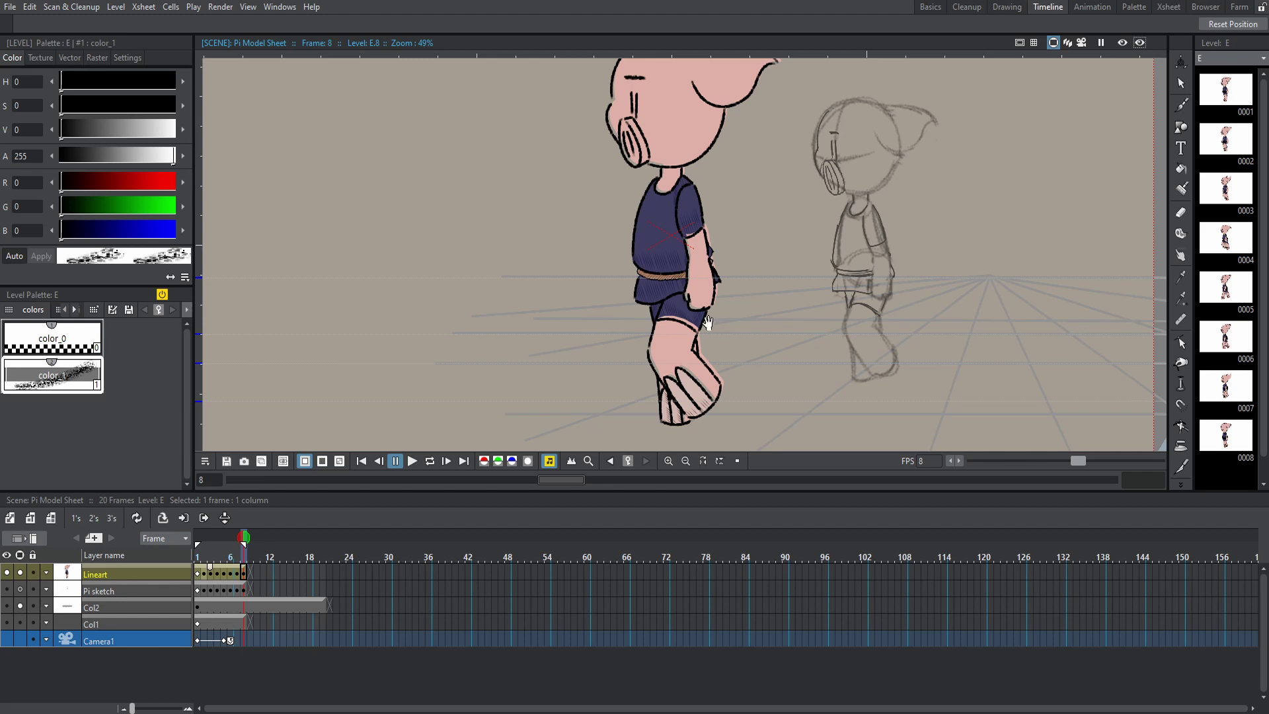
scroll(707, 322, down, 3)
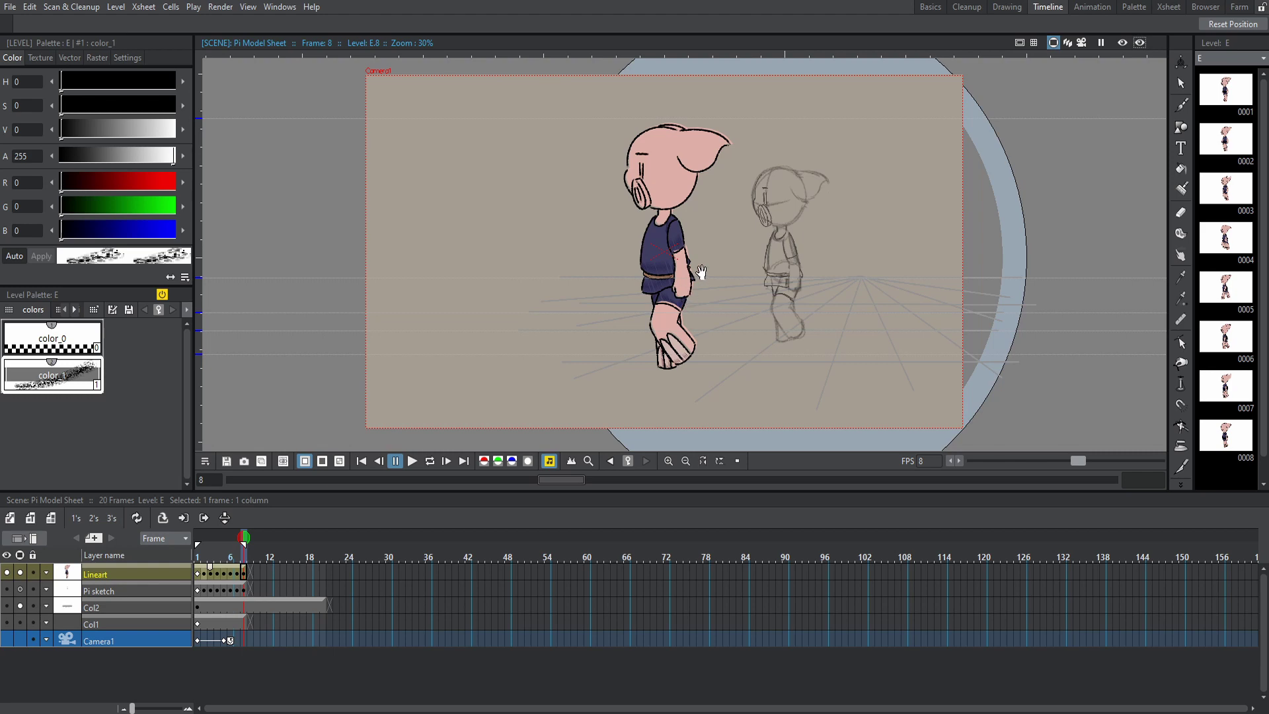
scroll(701, 272, up, 2)
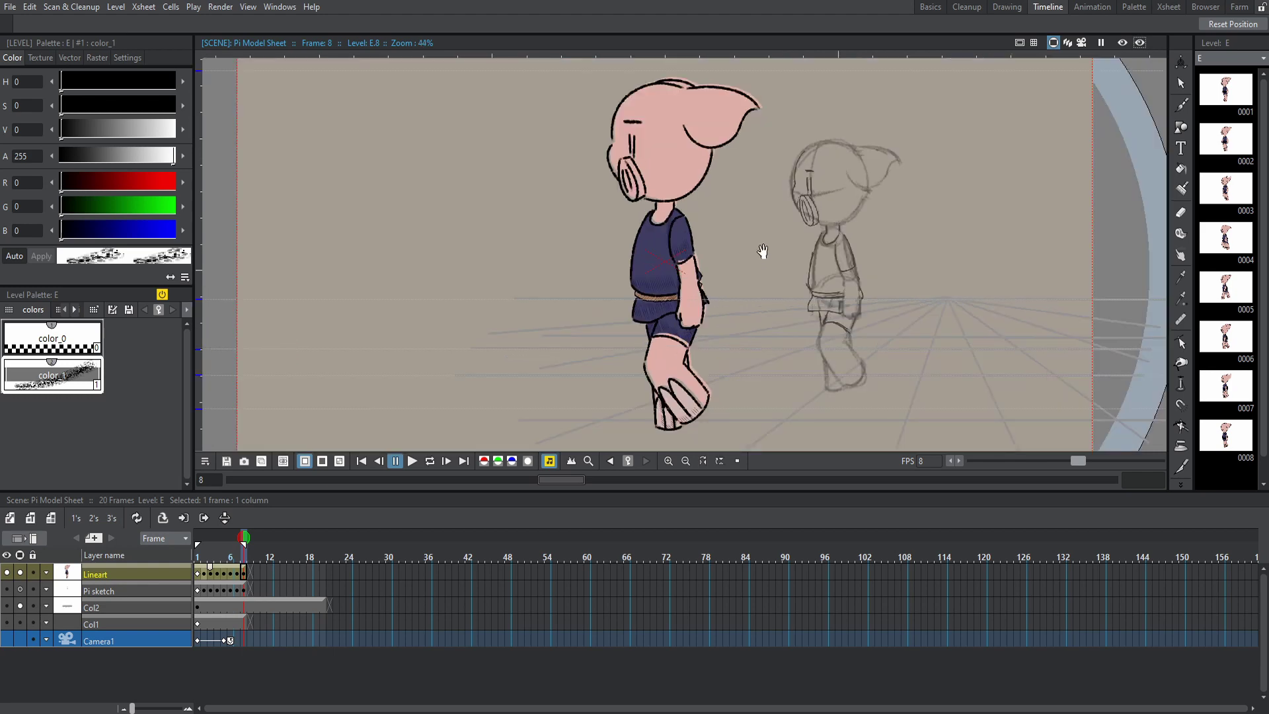
drag(763, 319, 647, 310)
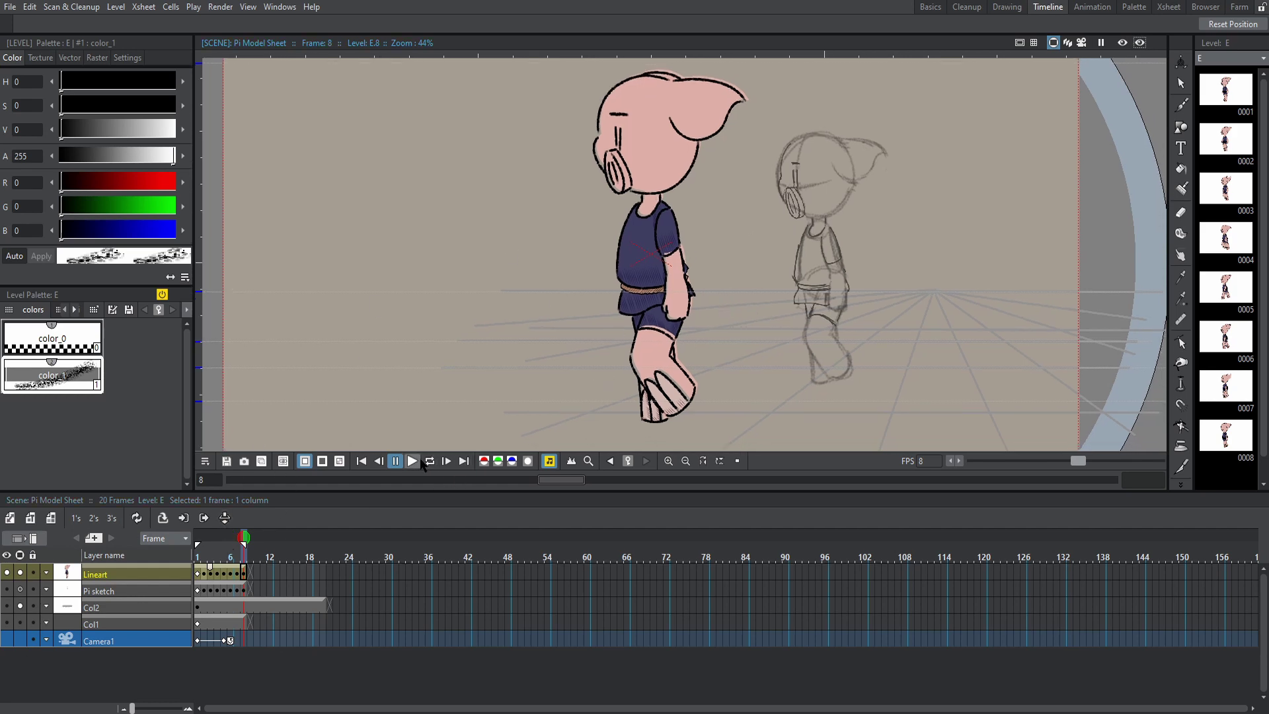
Step: Play the walk cycle in a loop, pause it, and go to frame 1 of the Lineart layer
click(416, 461)
click(431, 462)
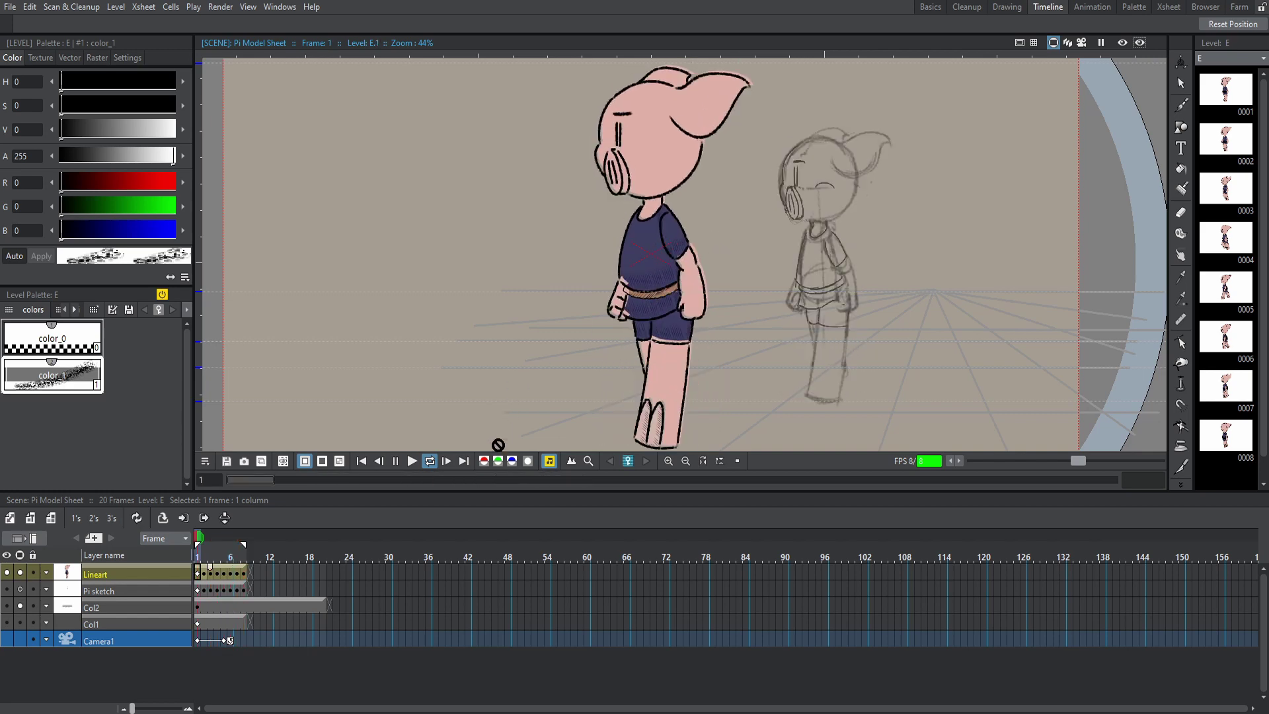
click(395, 460)
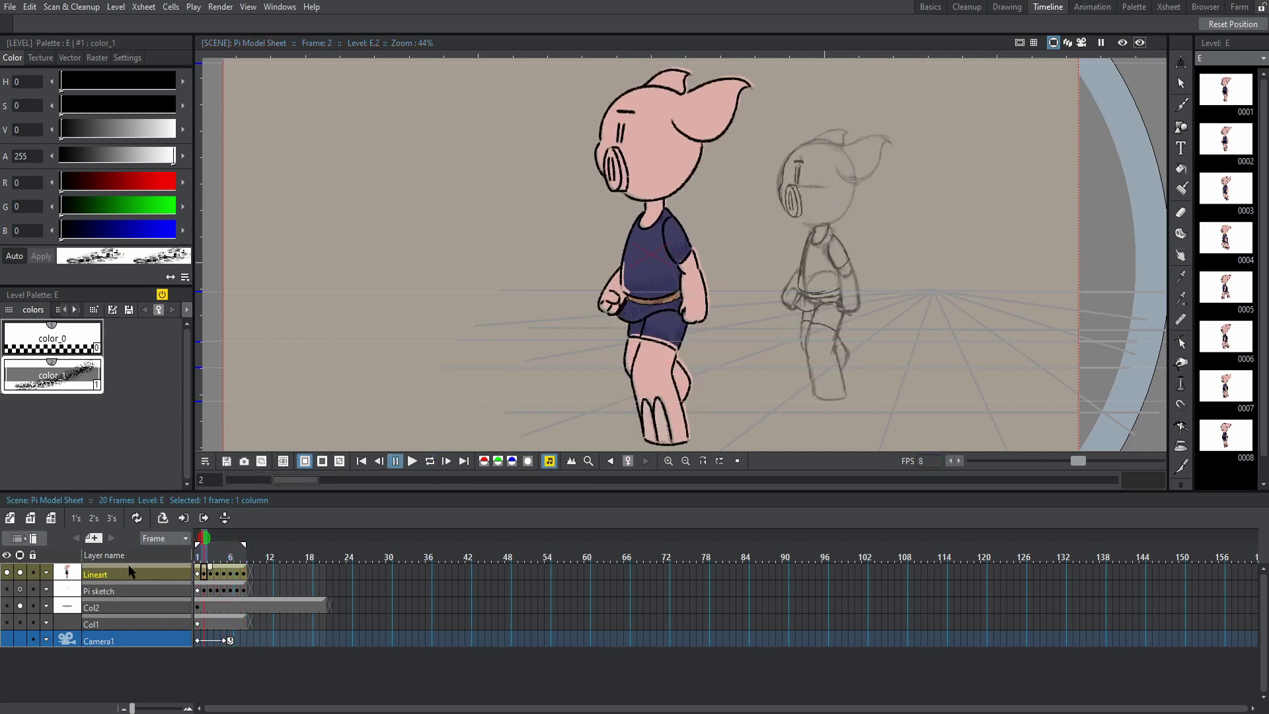
click(200, 574)
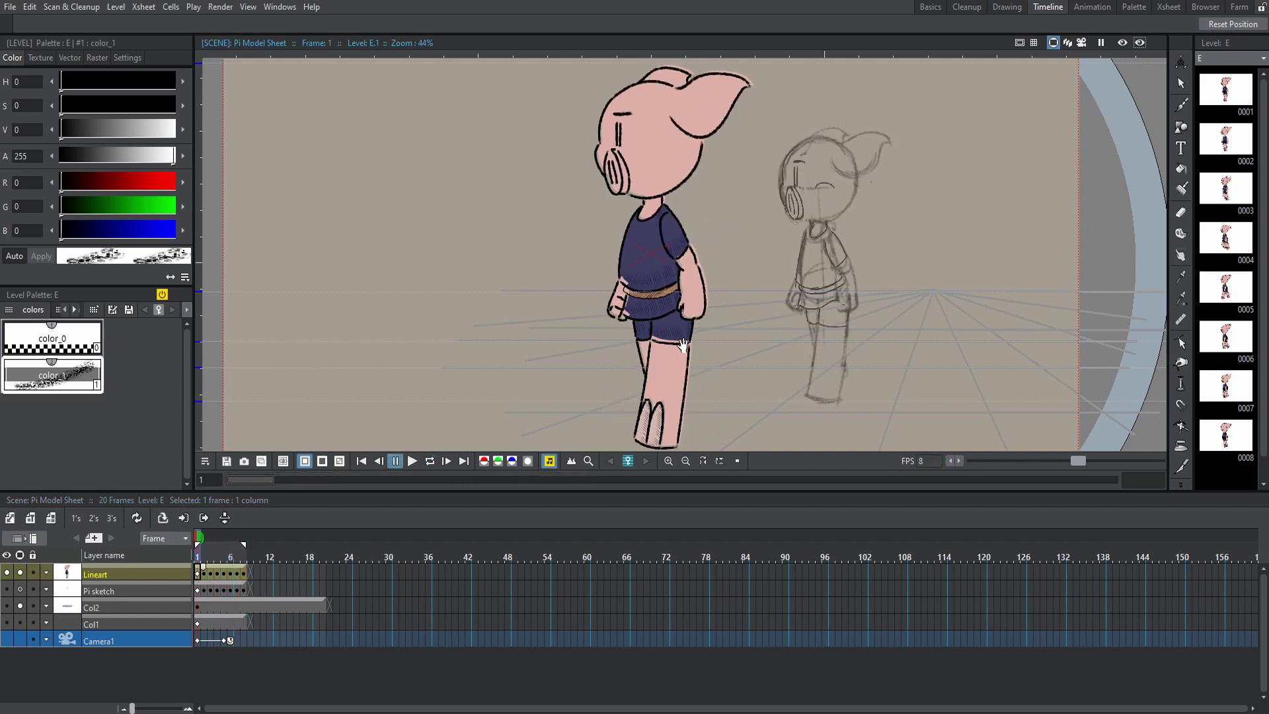
Step: Show the vector styles for color_1 and examine the textured line art on the pig's head and torso
scroll(683, 344, up, 1)
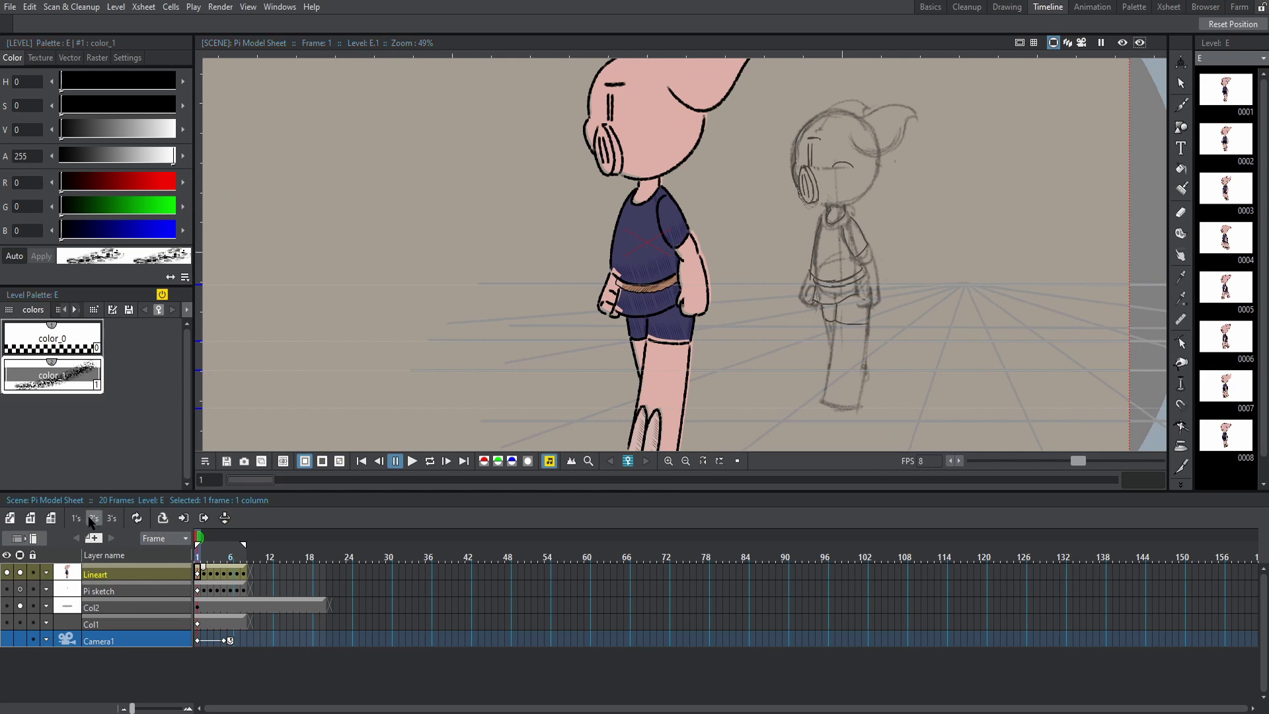
click(70, 59)
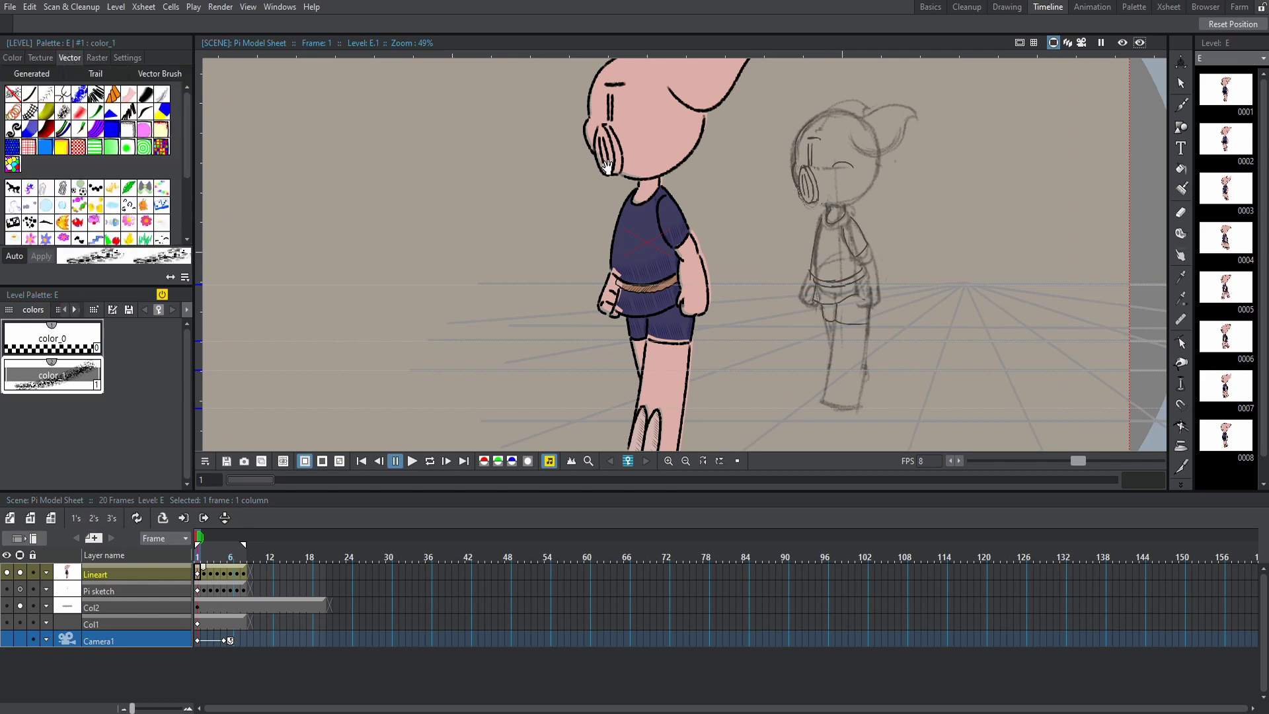
scroll(707, 227, down, 1)
scroll(716, 193, up, 1)
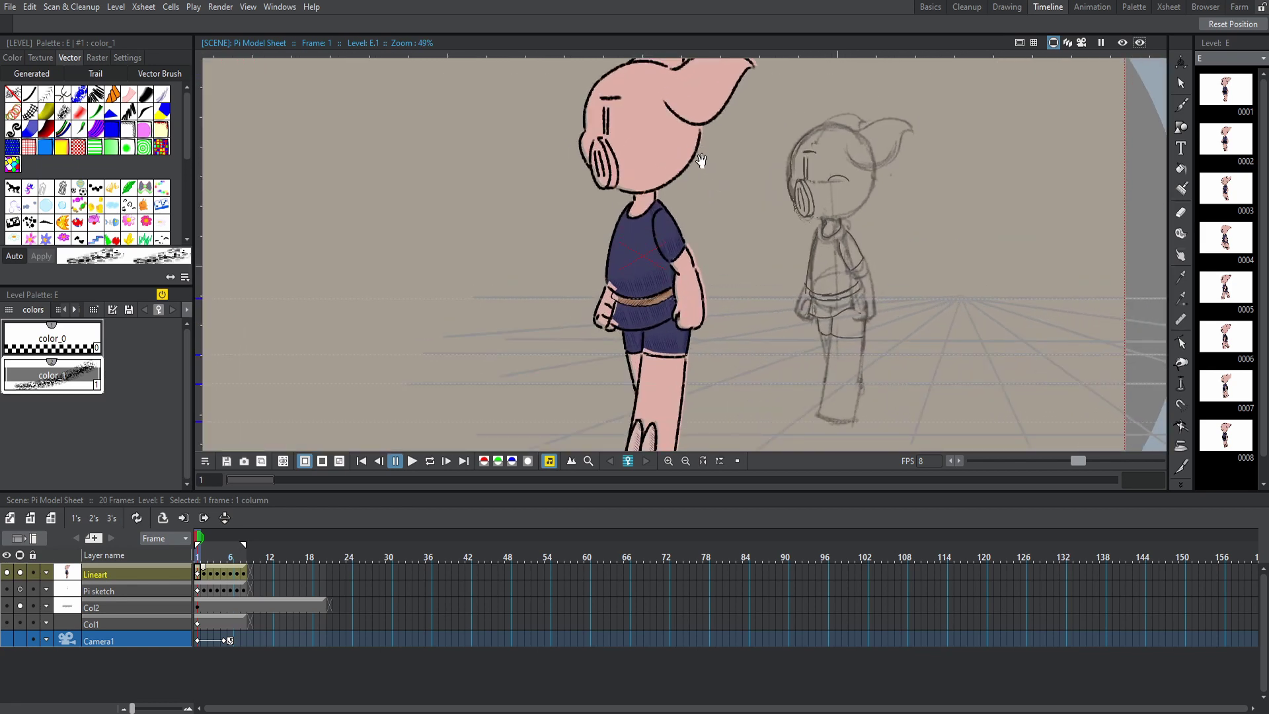
scroll(746, 192, up, 3)
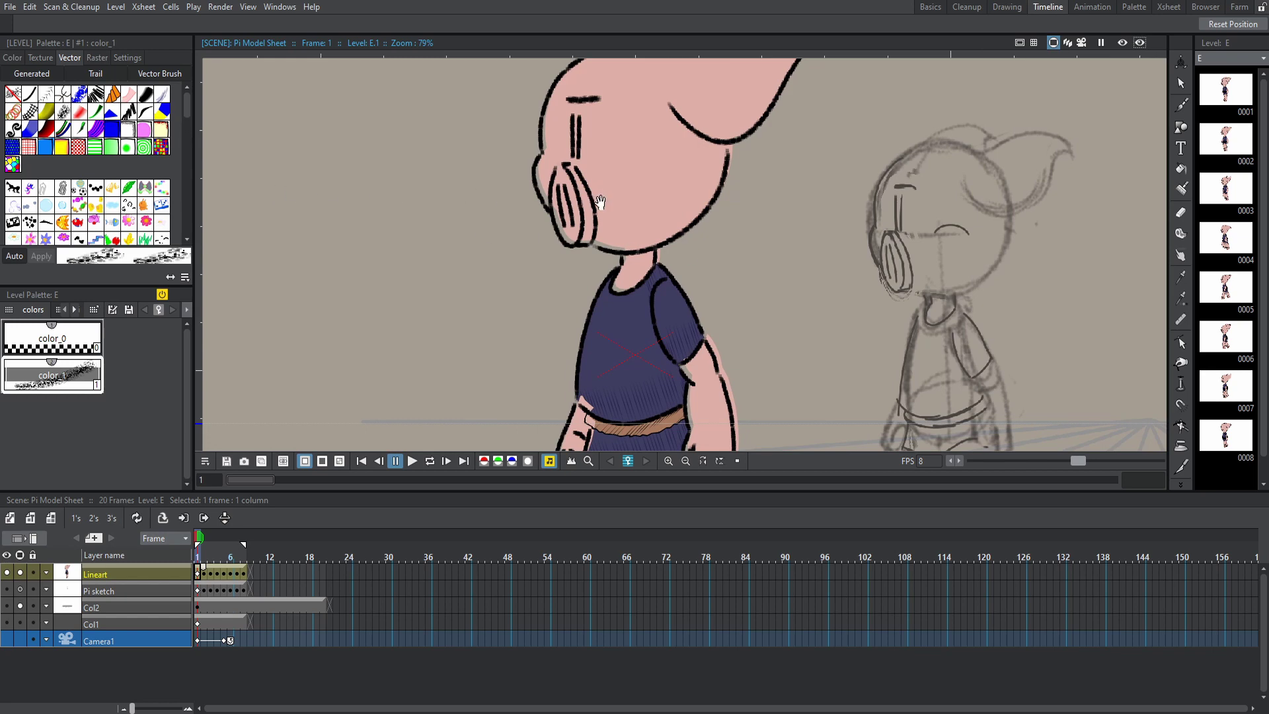
drag(600, 202, 596, 205)
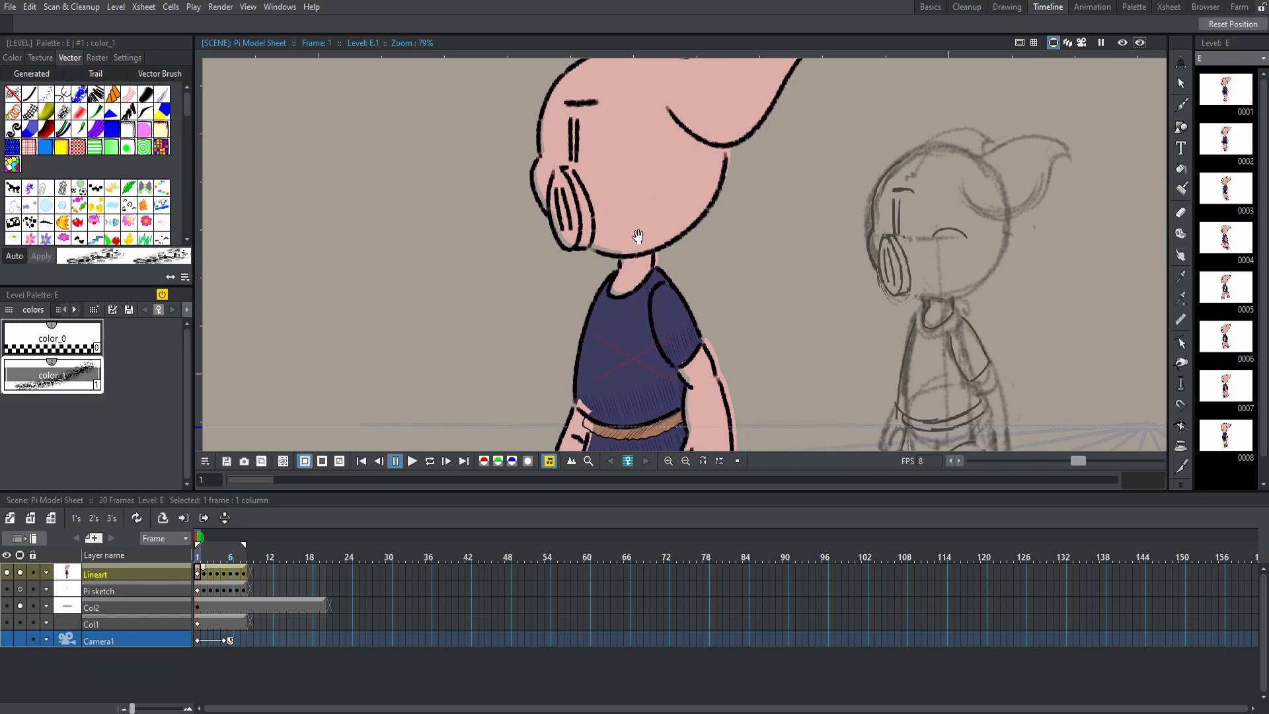
drag(631, 245, 618, 264)
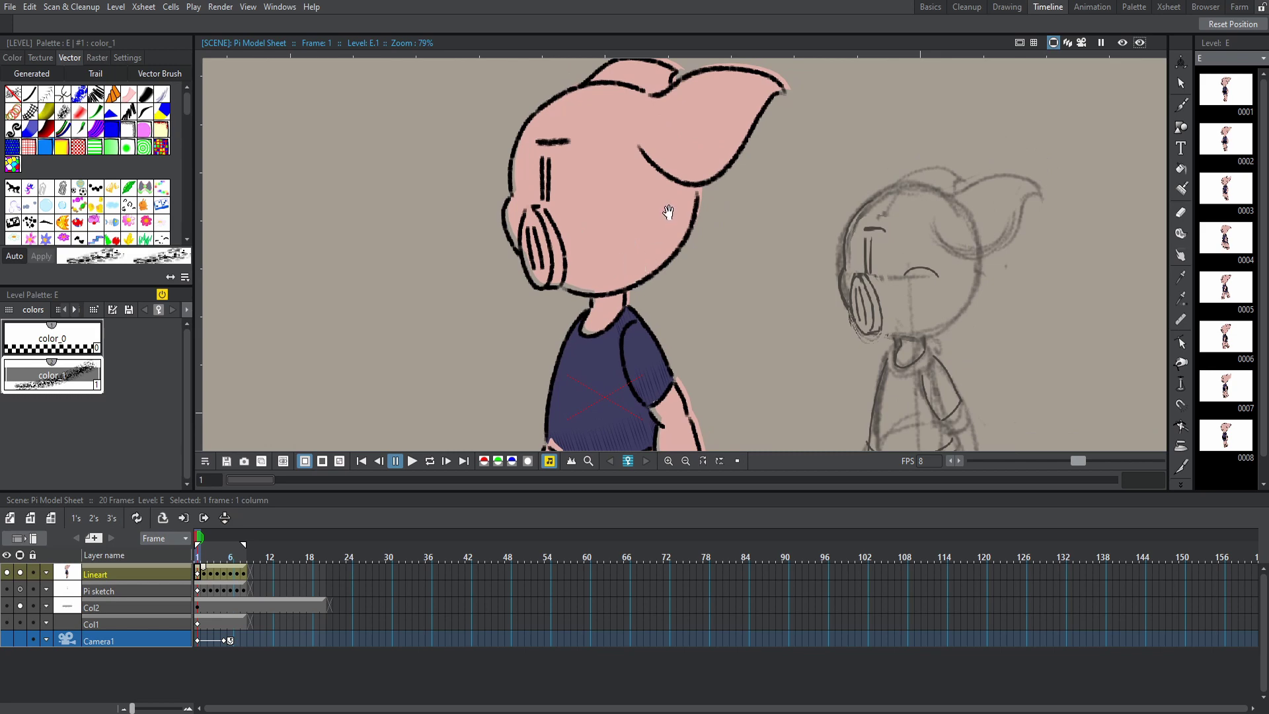
scroll(668, 212, up, 1)
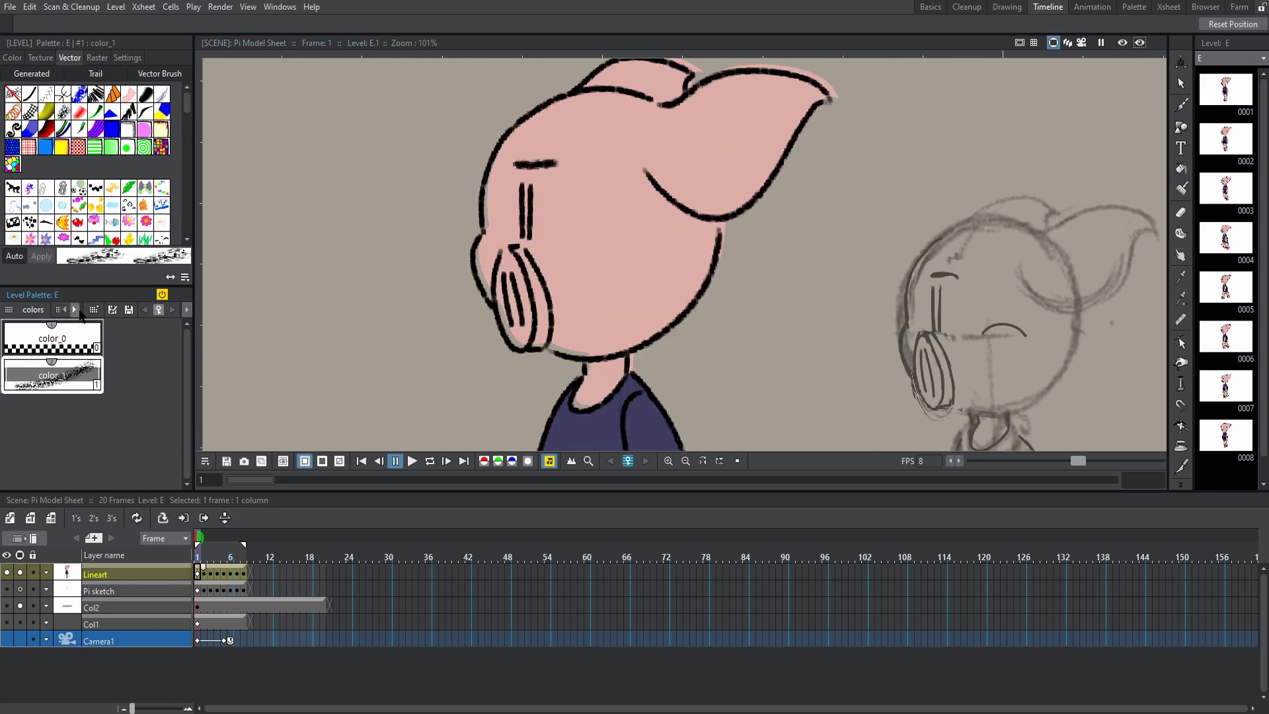
Step: Switch the level palette to the Pi Colors page and set the Skin style to plain color
click(76, 309)
click(44, 309)
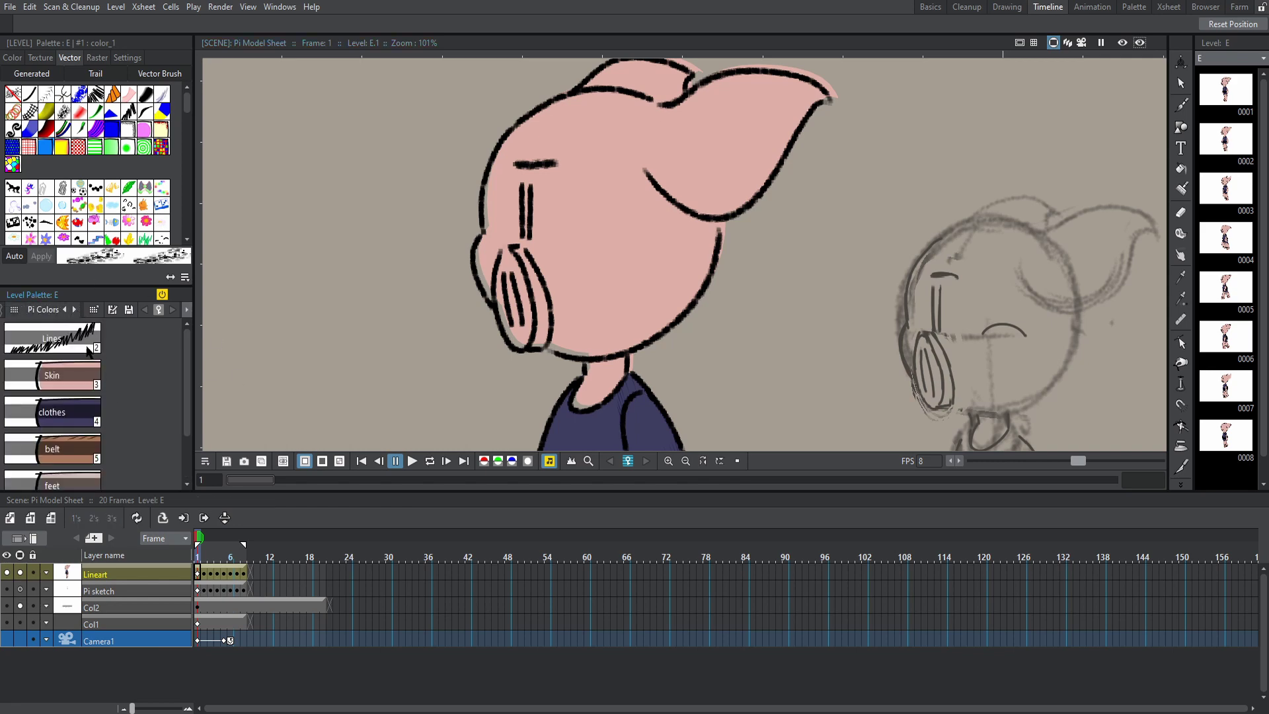
click(49, 363)
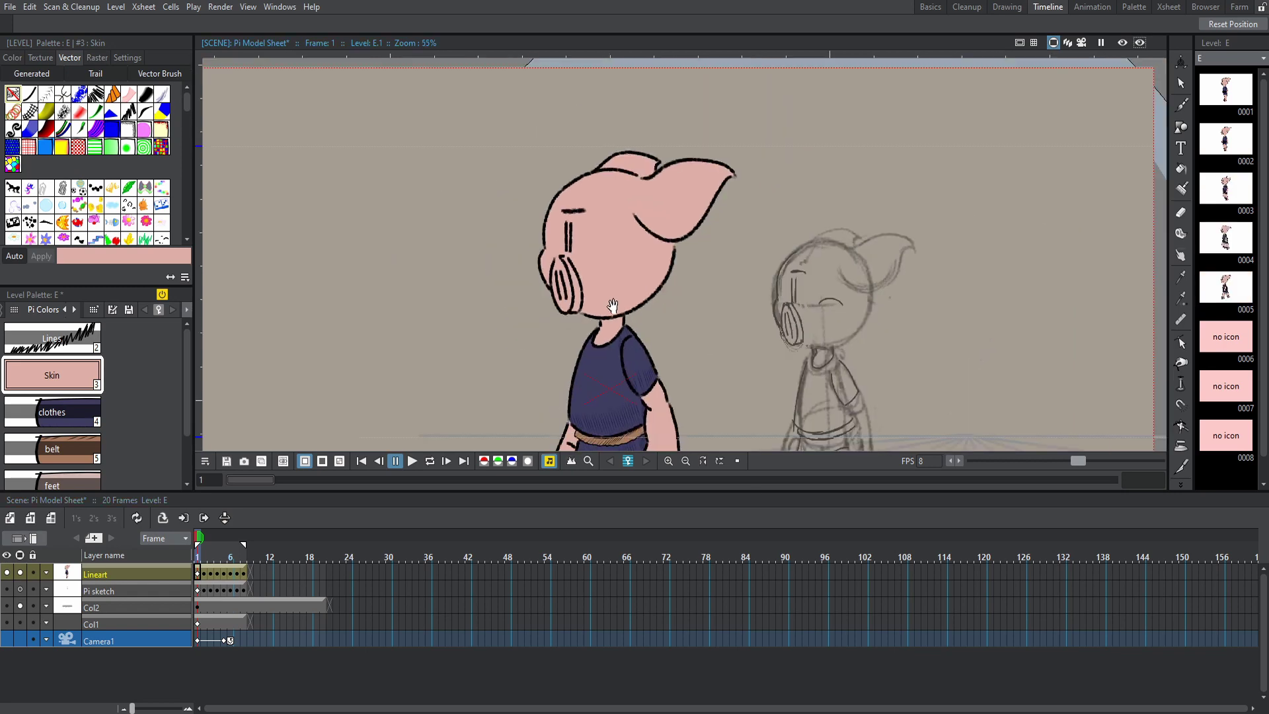
scroll(615, 285, down, 2)
drag(580, 348, 563, 253)
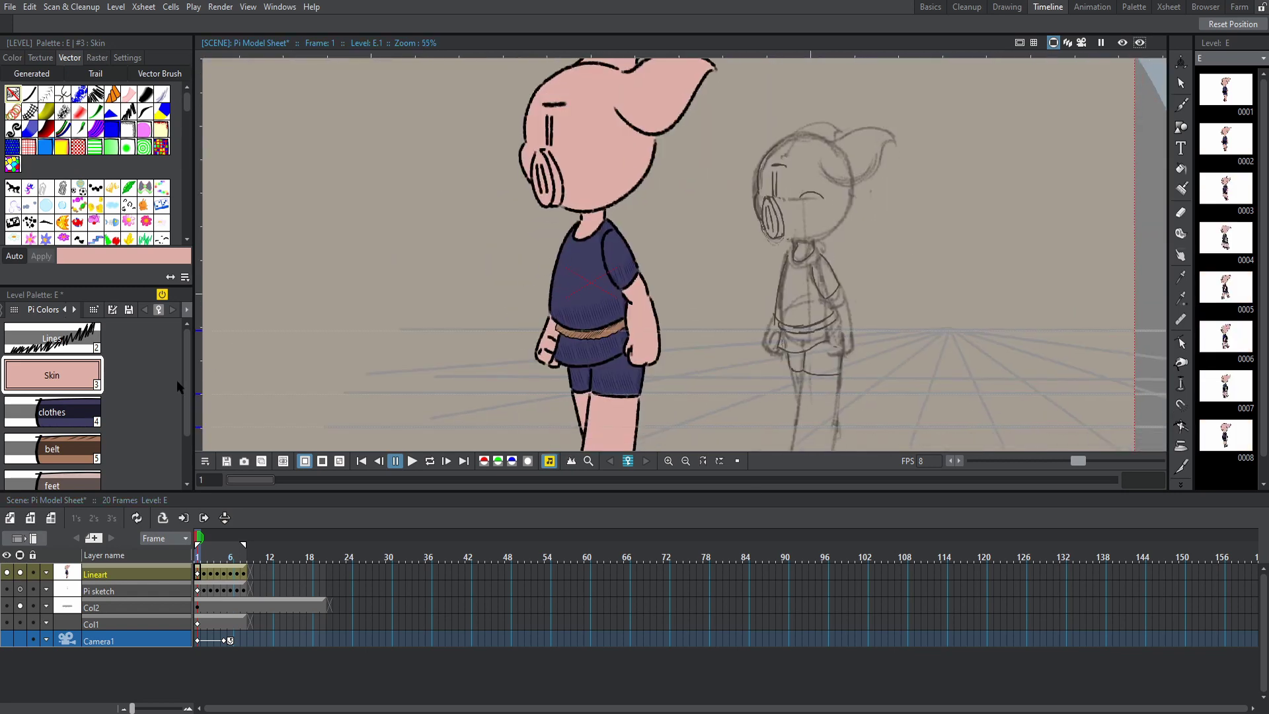
Step: Try patterned fills, including the mosaic, on the clothes style, and set it to plain color
click(60, 410)
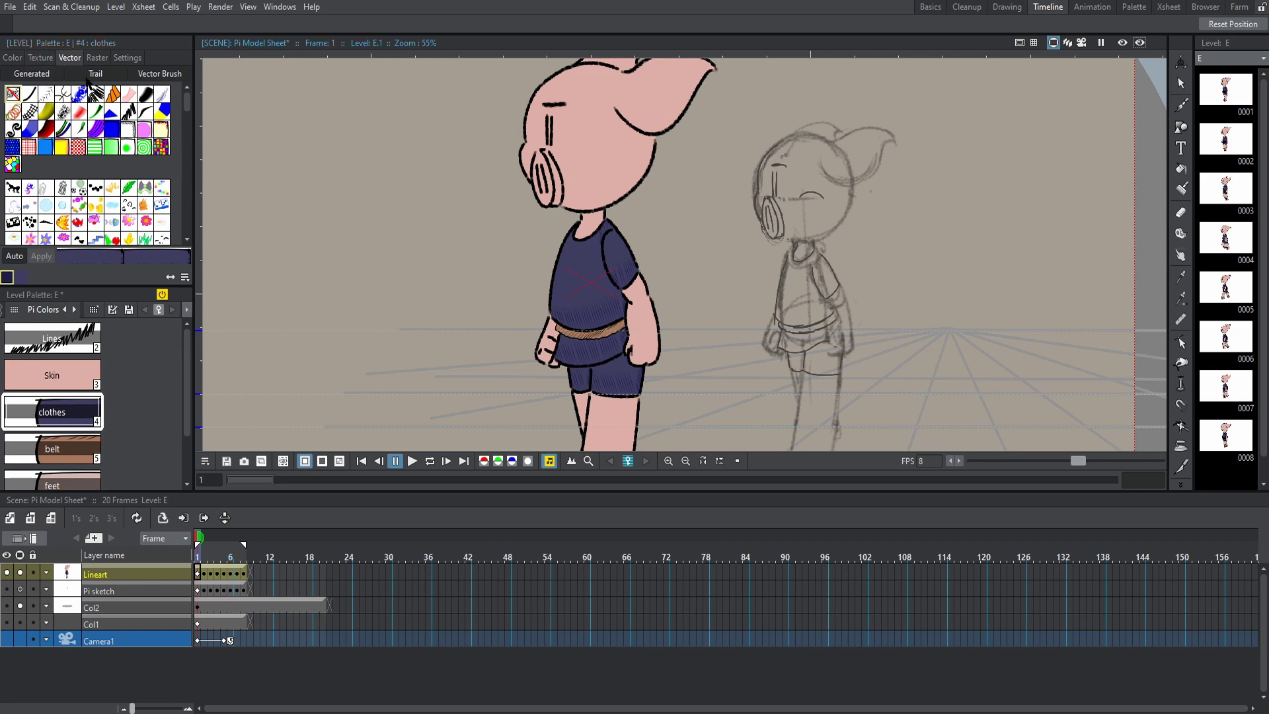
scroll(613, 321, up, 1)
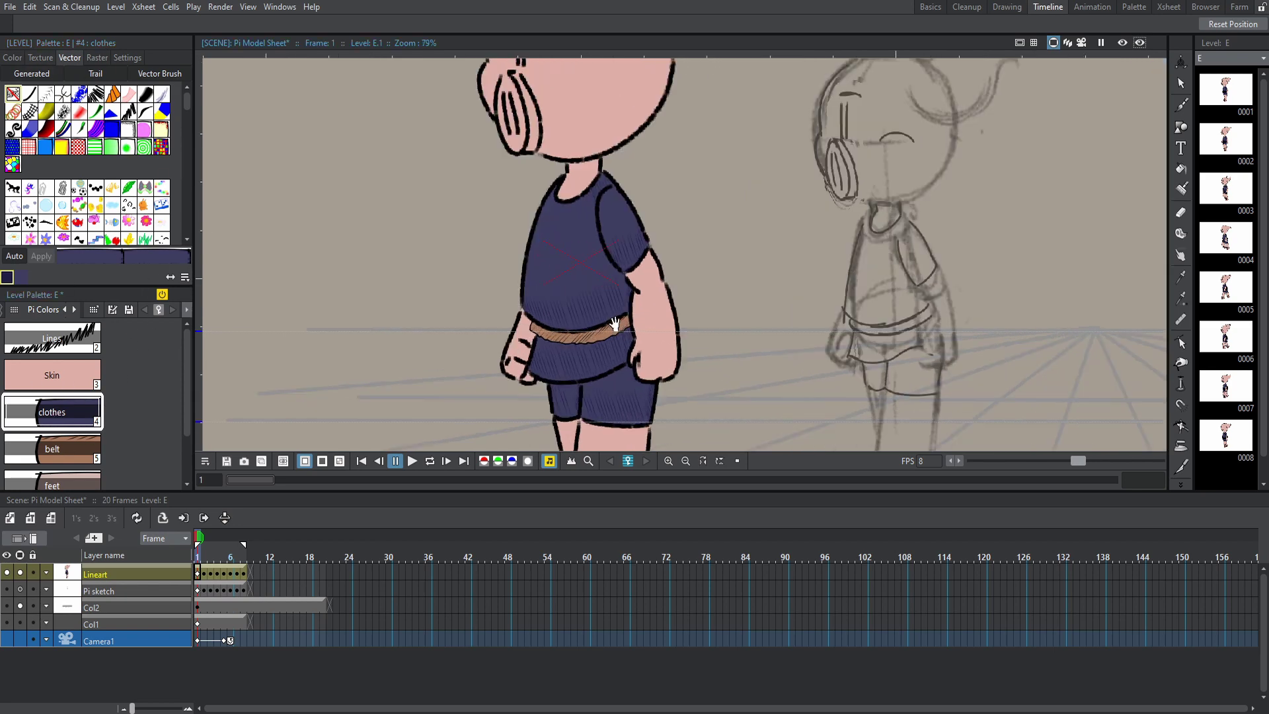
click(161, 146)
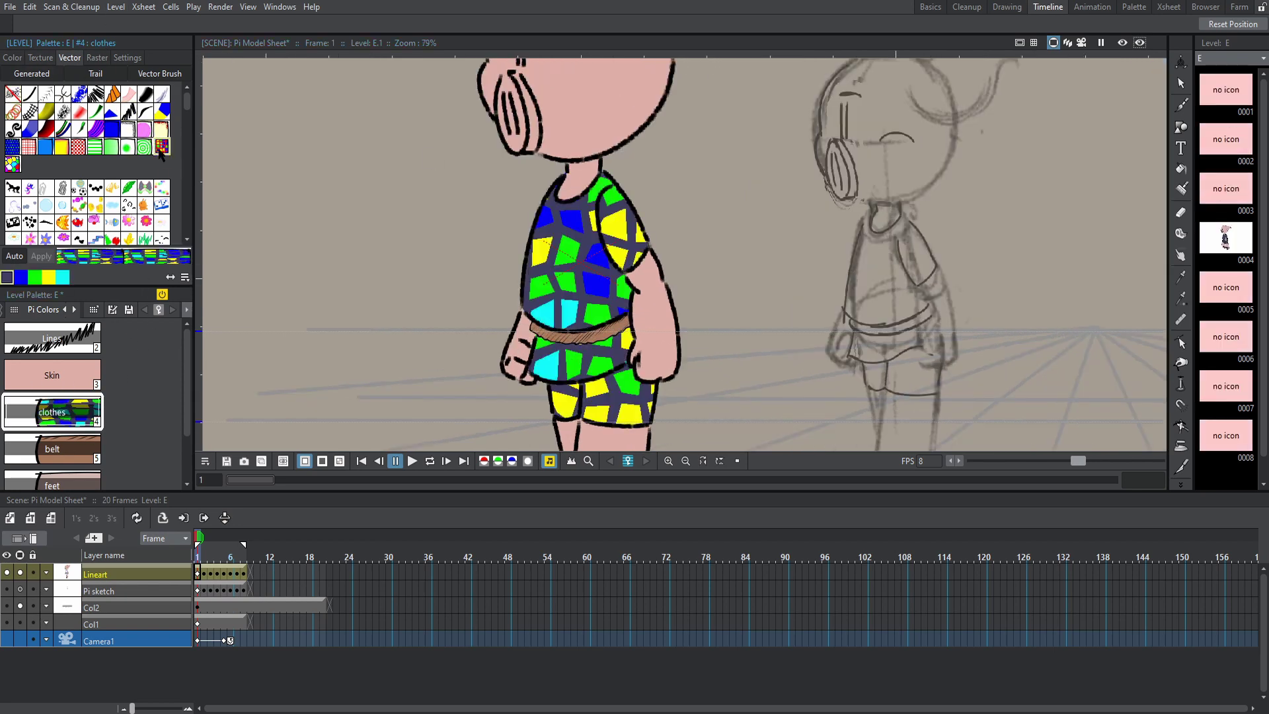
click(162, 129)
click(13, 94)
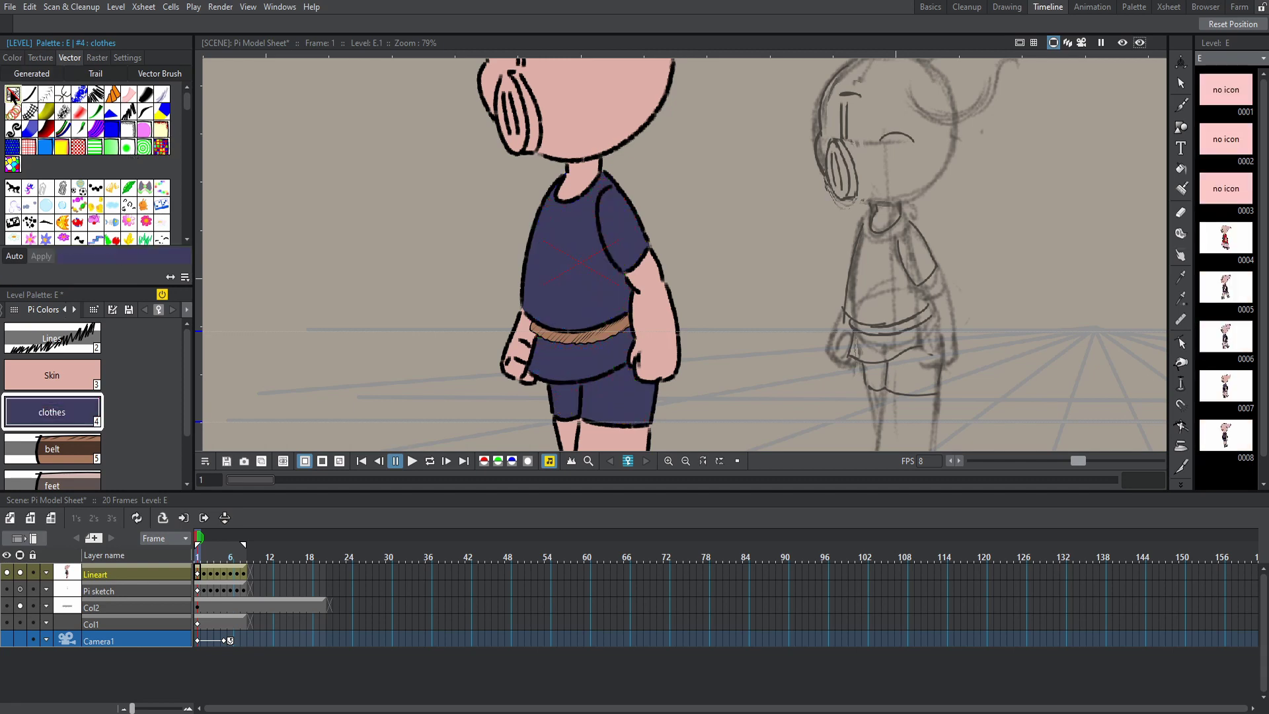
Step: Set the belt and feet styles of the Pi Colors page to plain color
scroll(45, 463, down, 1)
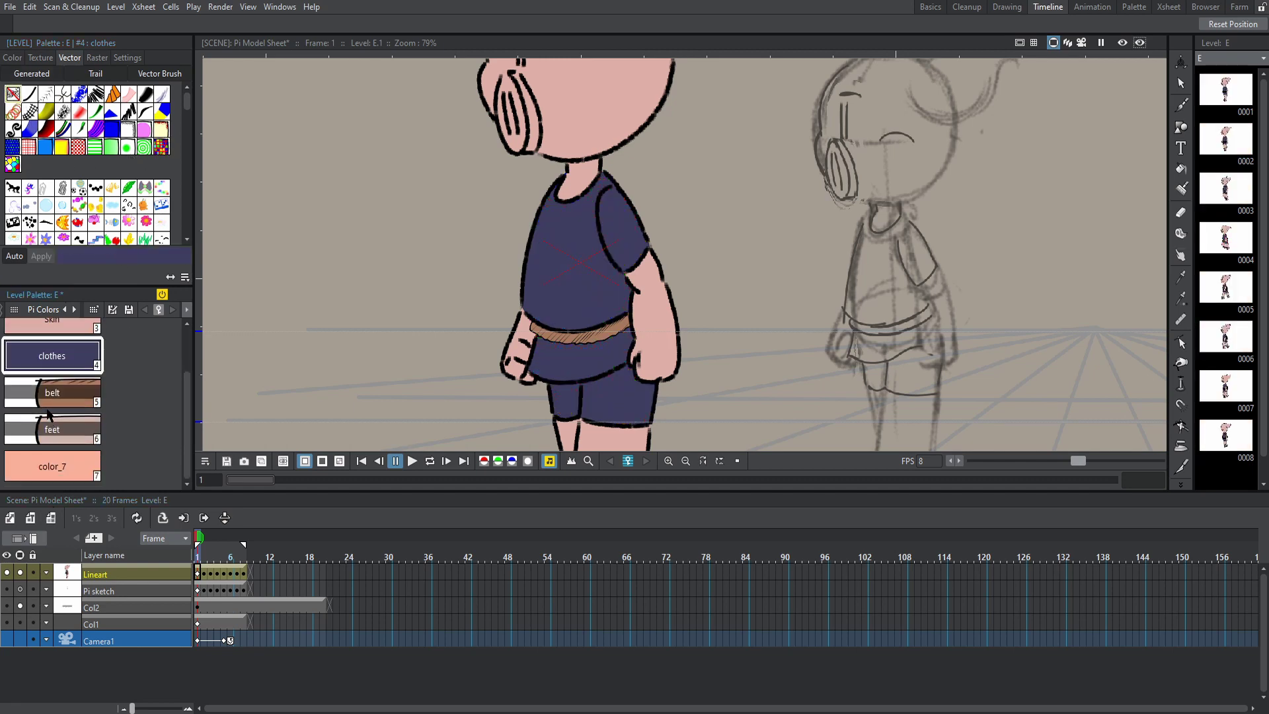
click(49, 400)
click(18, 93)
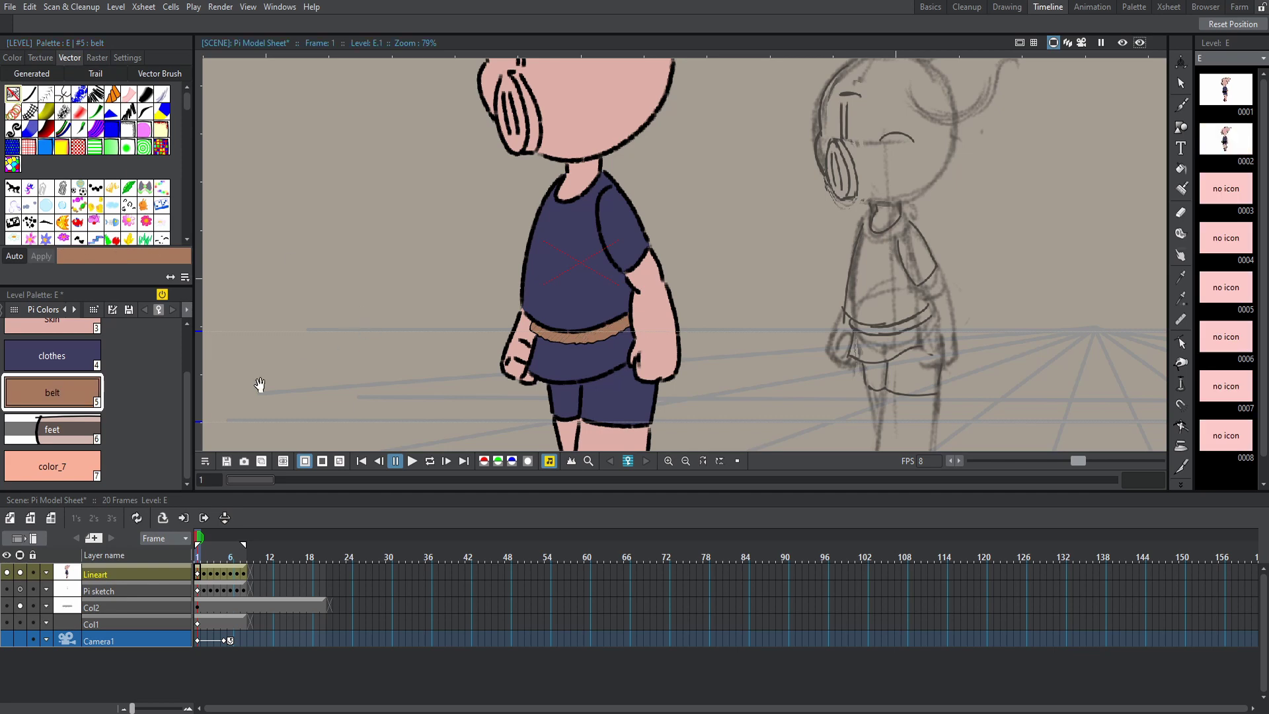
click(50, 429)
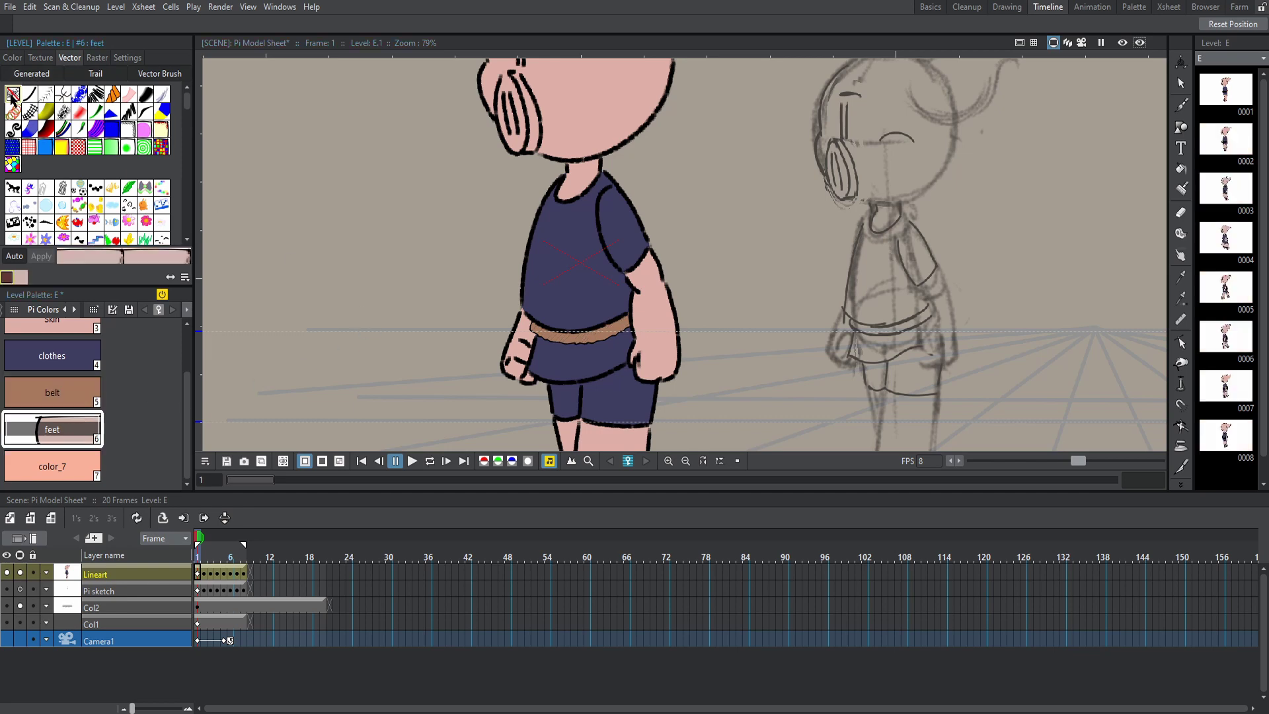
click(12, 93)
scroll(575, 417, down, 4)
drag(555, 343, 562, 164)
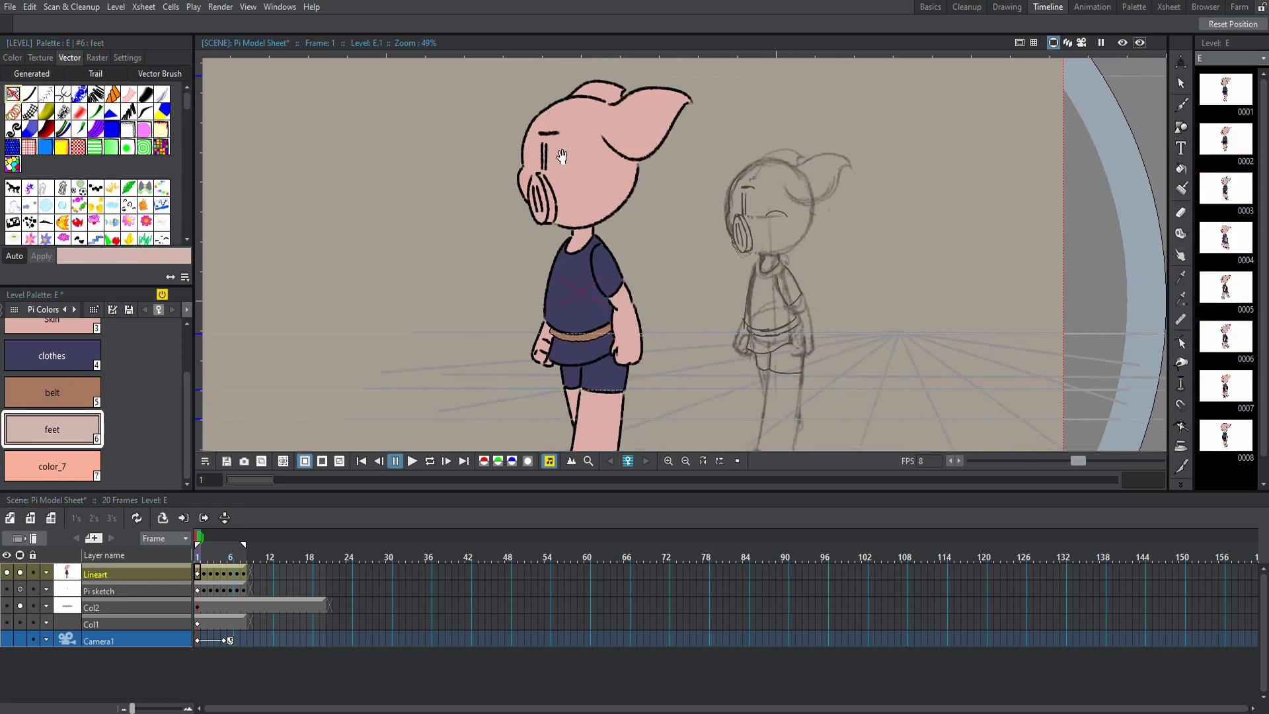
scroll(563, 164, down, 2)
scroll(577, 347, up, 2)
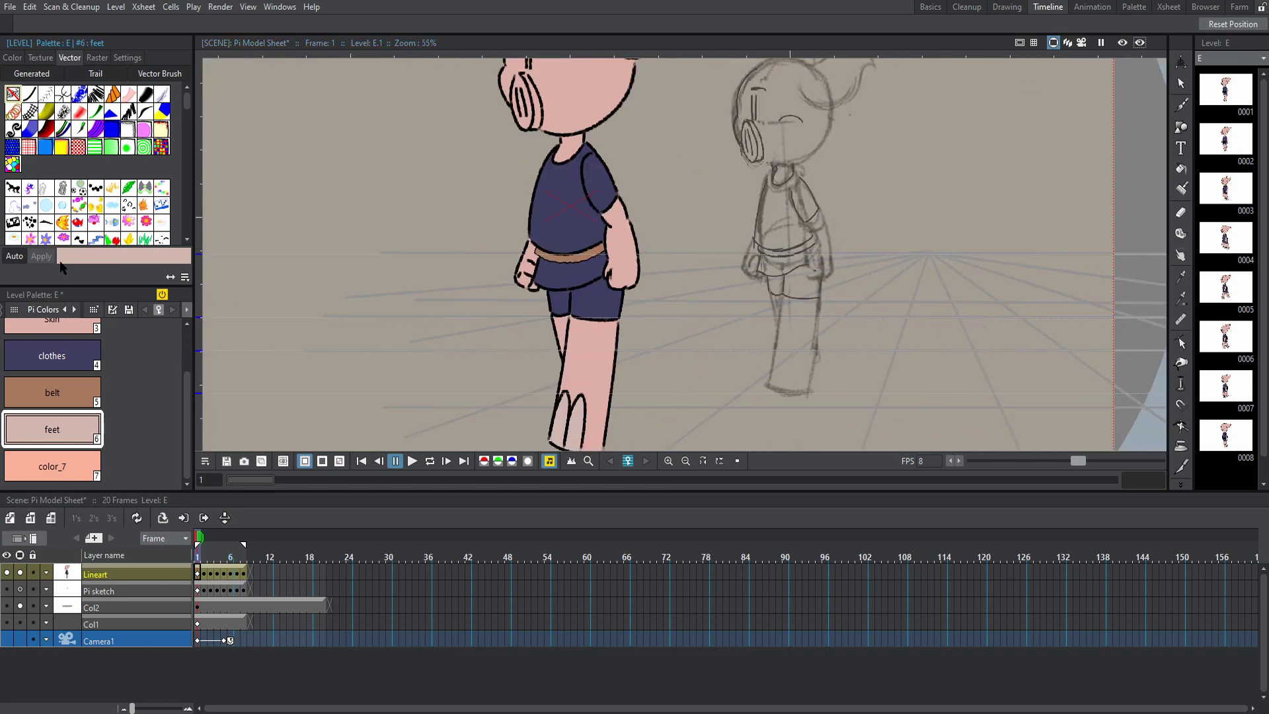
Step: Return to the colors palette page and replace the textured brush of color_1 with plain color
click(23, 310)
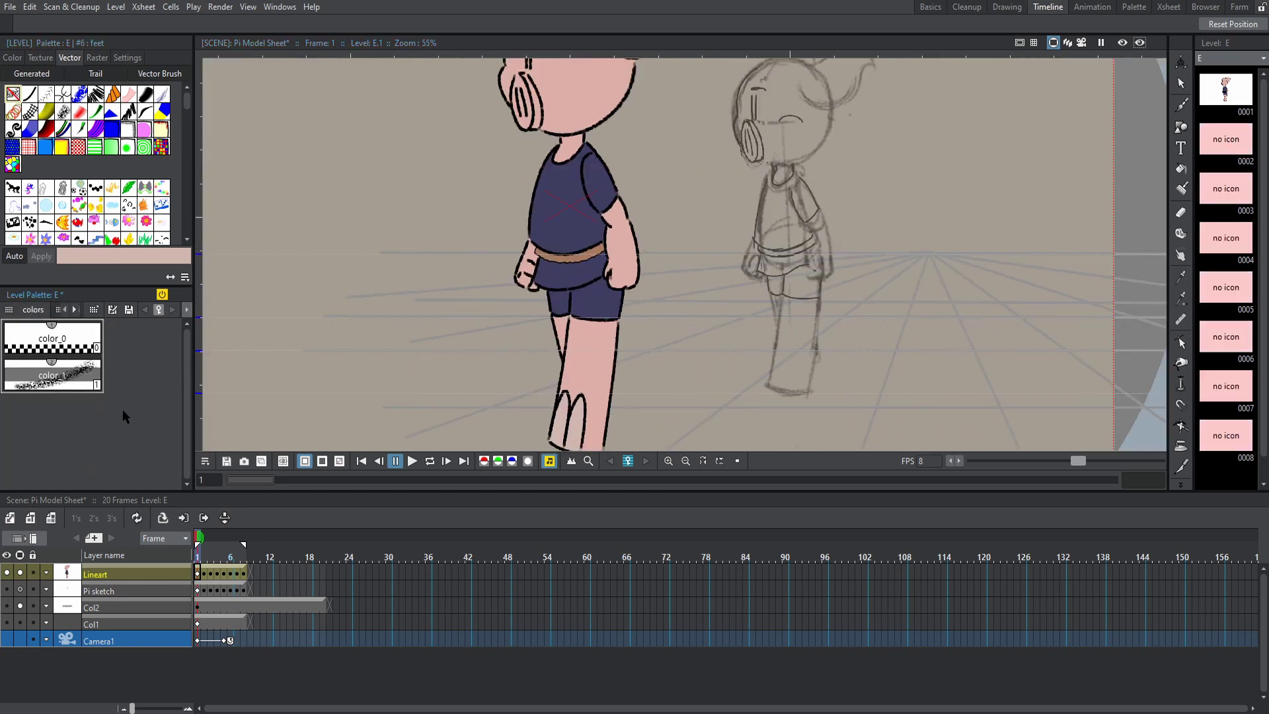
double_click(48, 389)
click(11, 96)
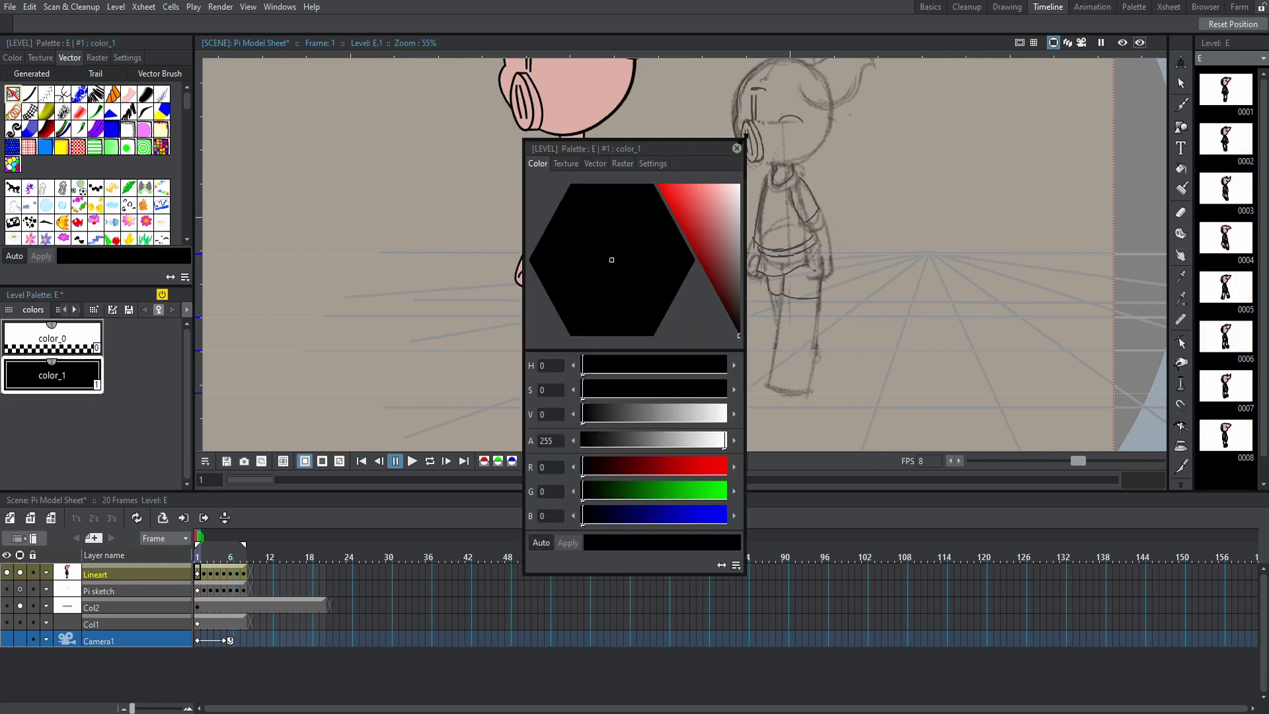
click(737, 148)
scroll(533, 249, up, 7)
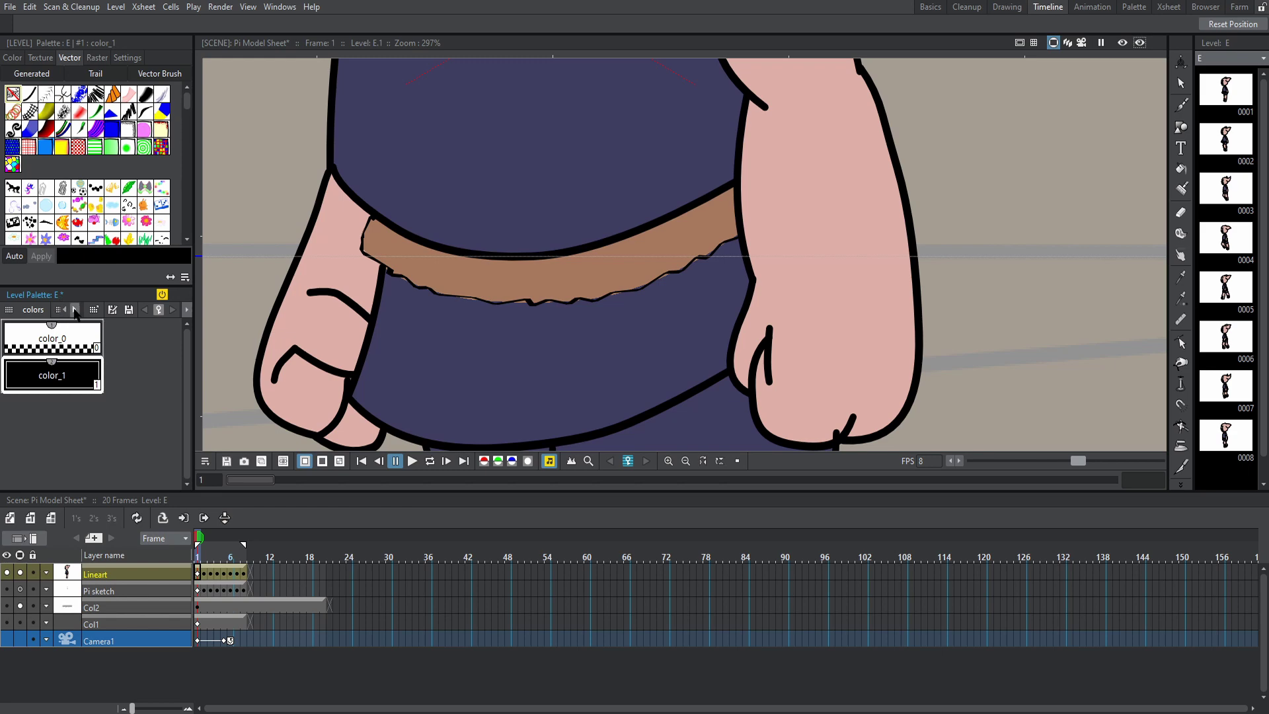
Step: Set the Lines style on the Pi Colors page to plain color and inspect the outlines
click(75, 310)
click(46, 311)
click(58, 338)
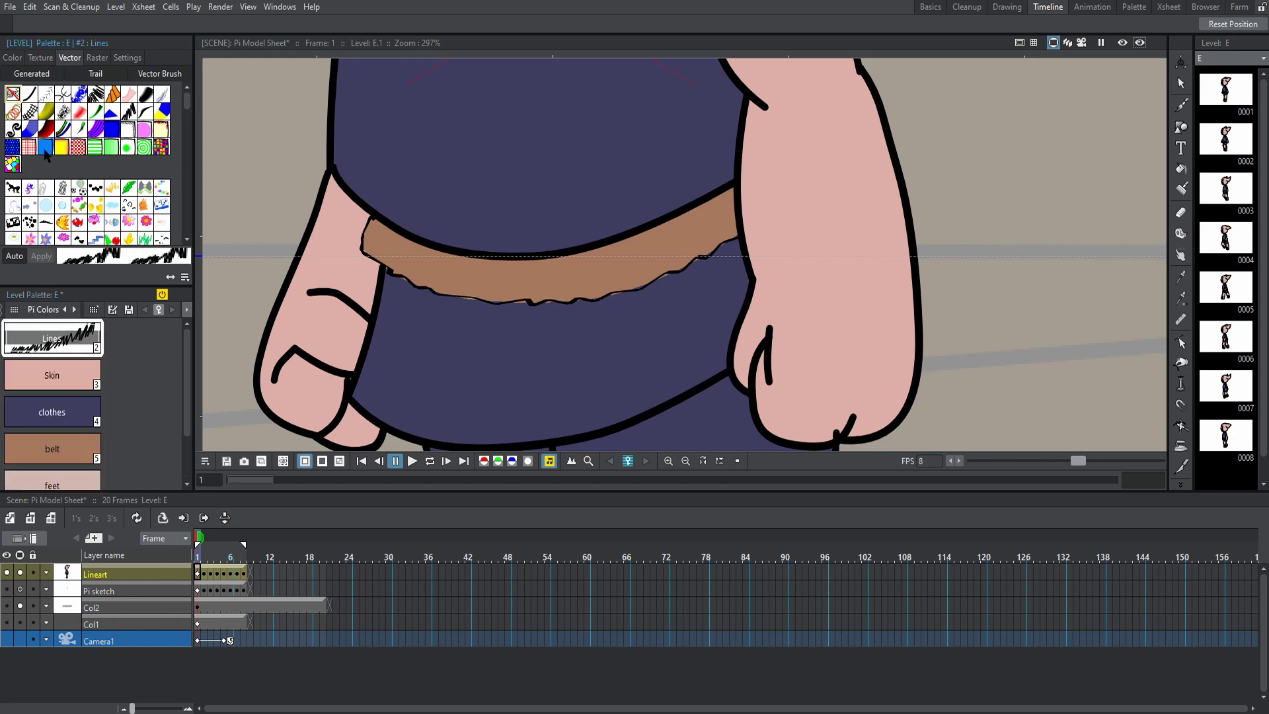
click(14, 92)
scroll(739, 304, down, 5)
scroll(529, 269, up, 5)
scroll(680, 237, down, 4)
scroll(717, 226, down, 11)
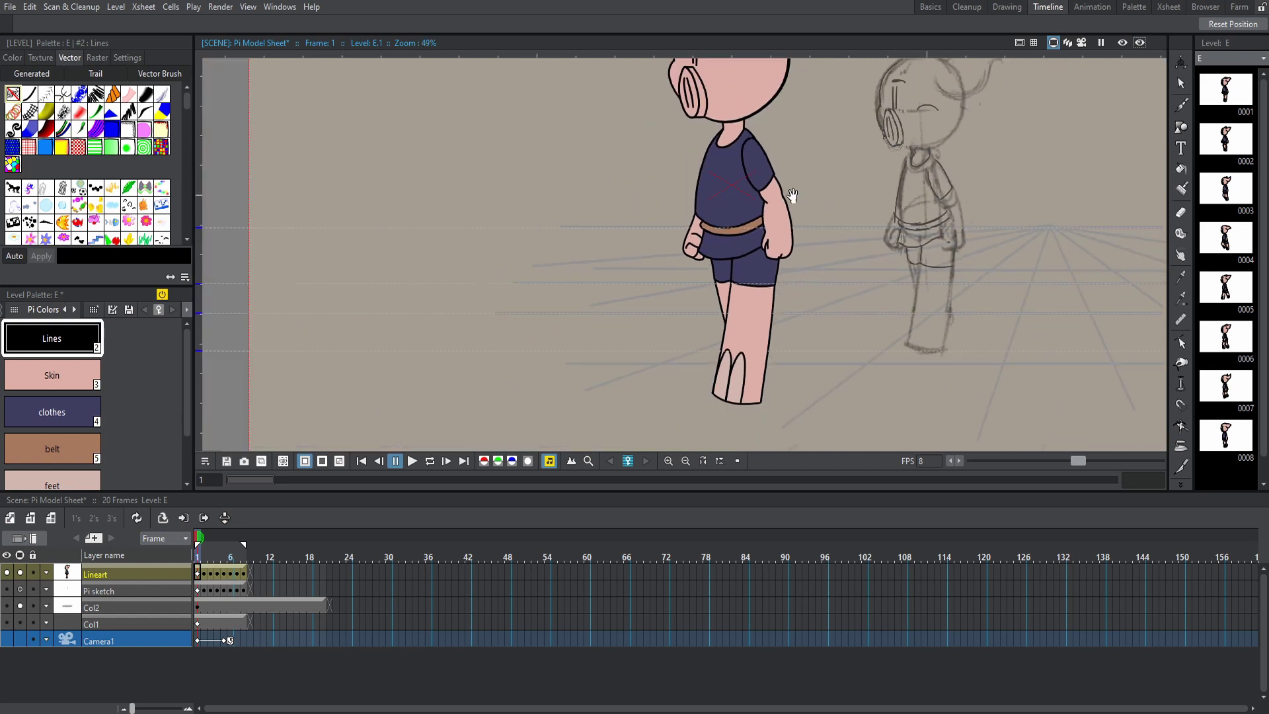
Step: Play the plain-coloured walk cycle in a loop and pause it
drag(793, 193, 566, 272)
click(429, 464)
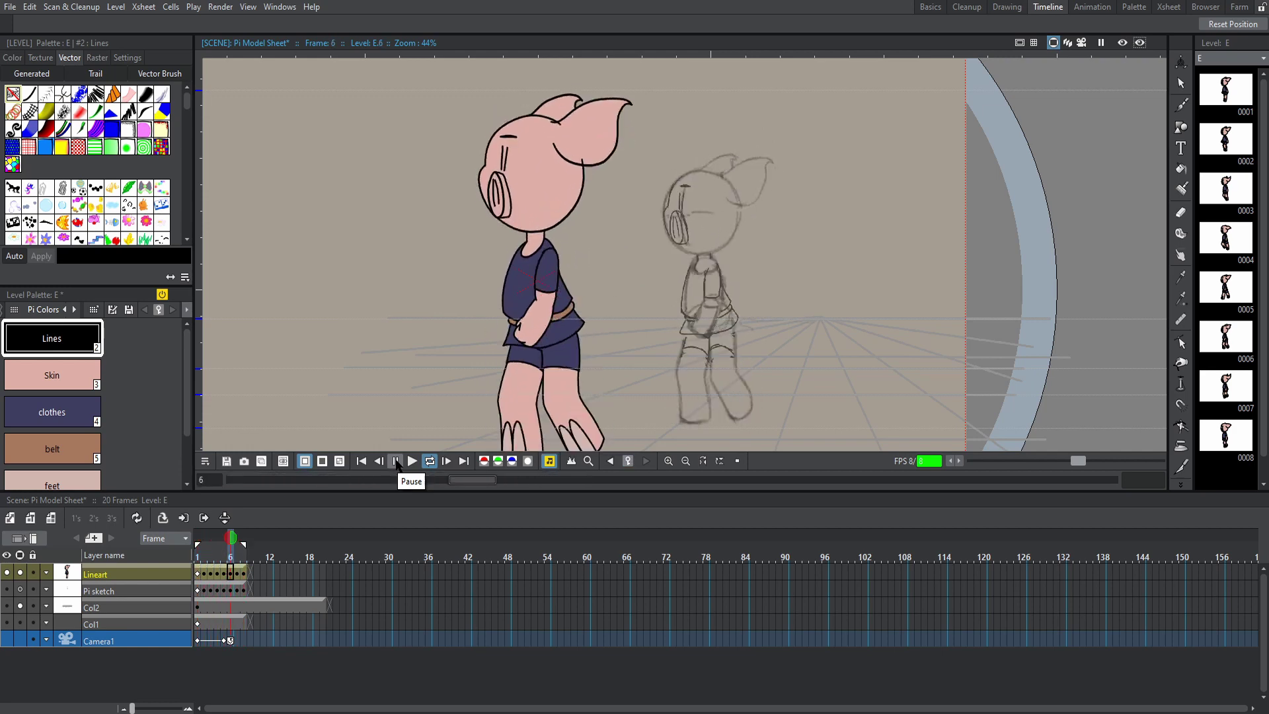
click(396, 460)
Step: Reveal the color wheel for the belt style and mute the belt to a dull grey-brown
click(53, 448)
click(14, 58)
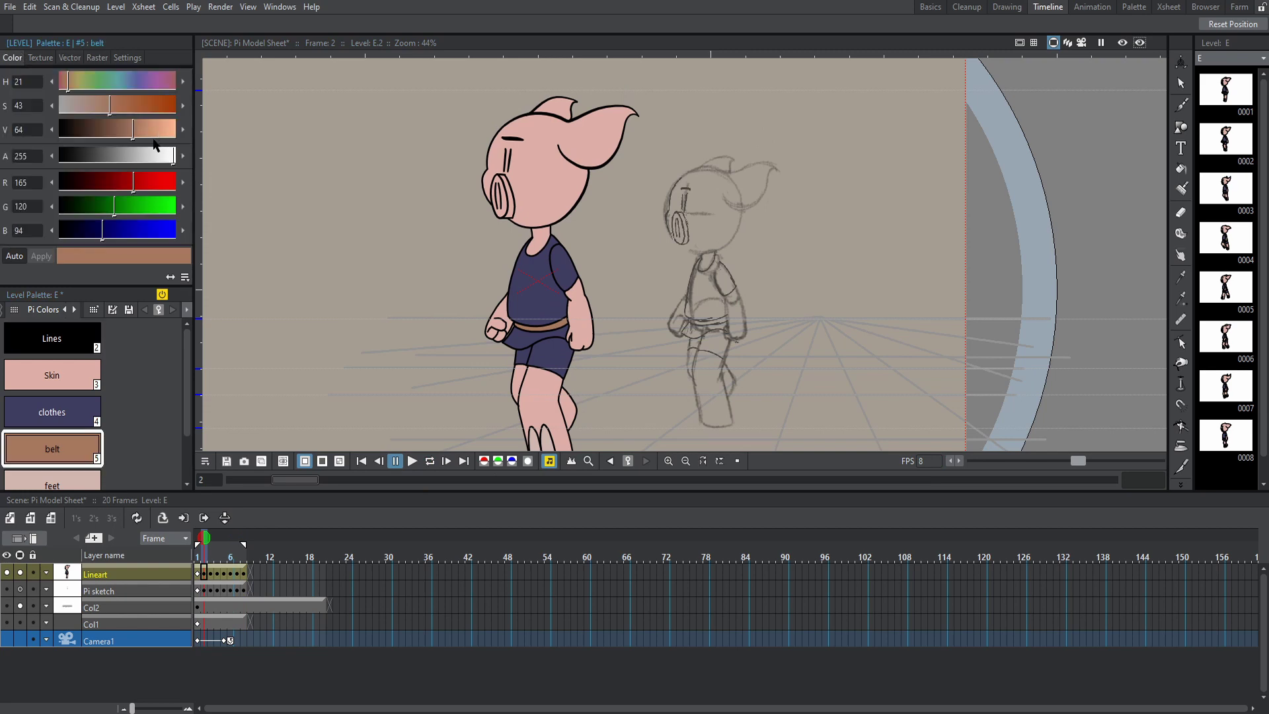
drag(139, 135, 152, 135)
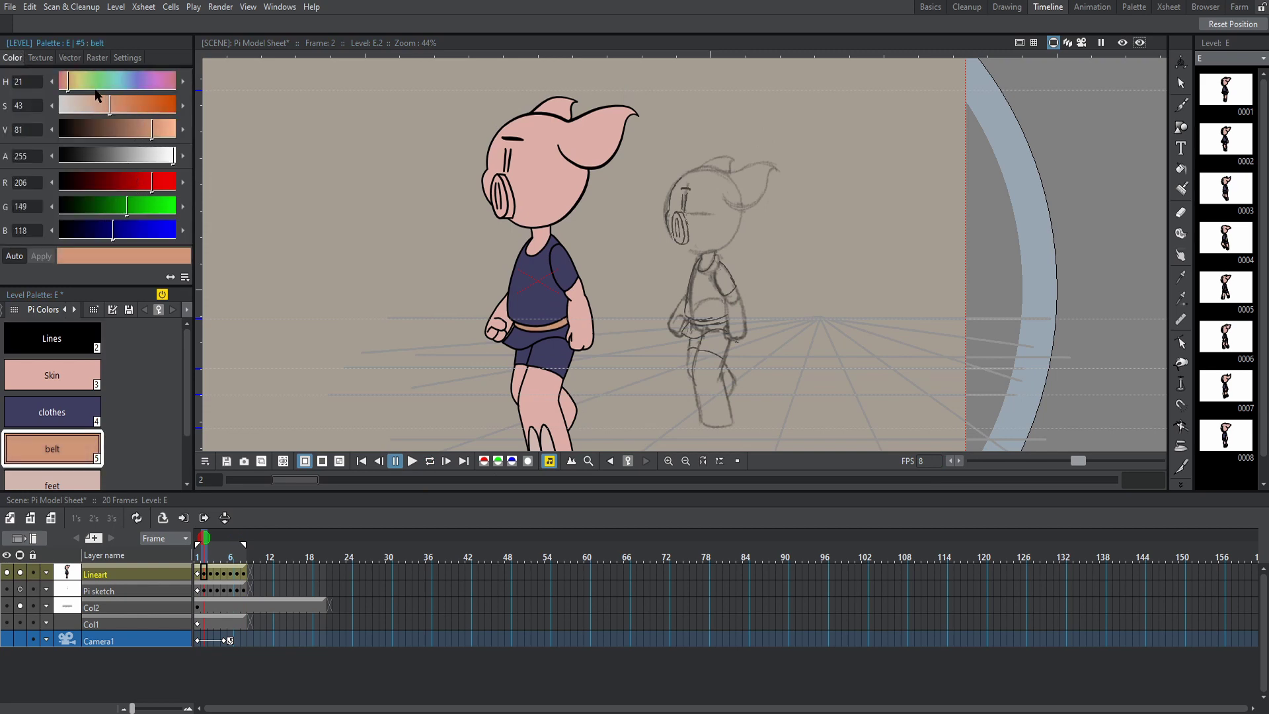
drag(111, 68, 120, 182)
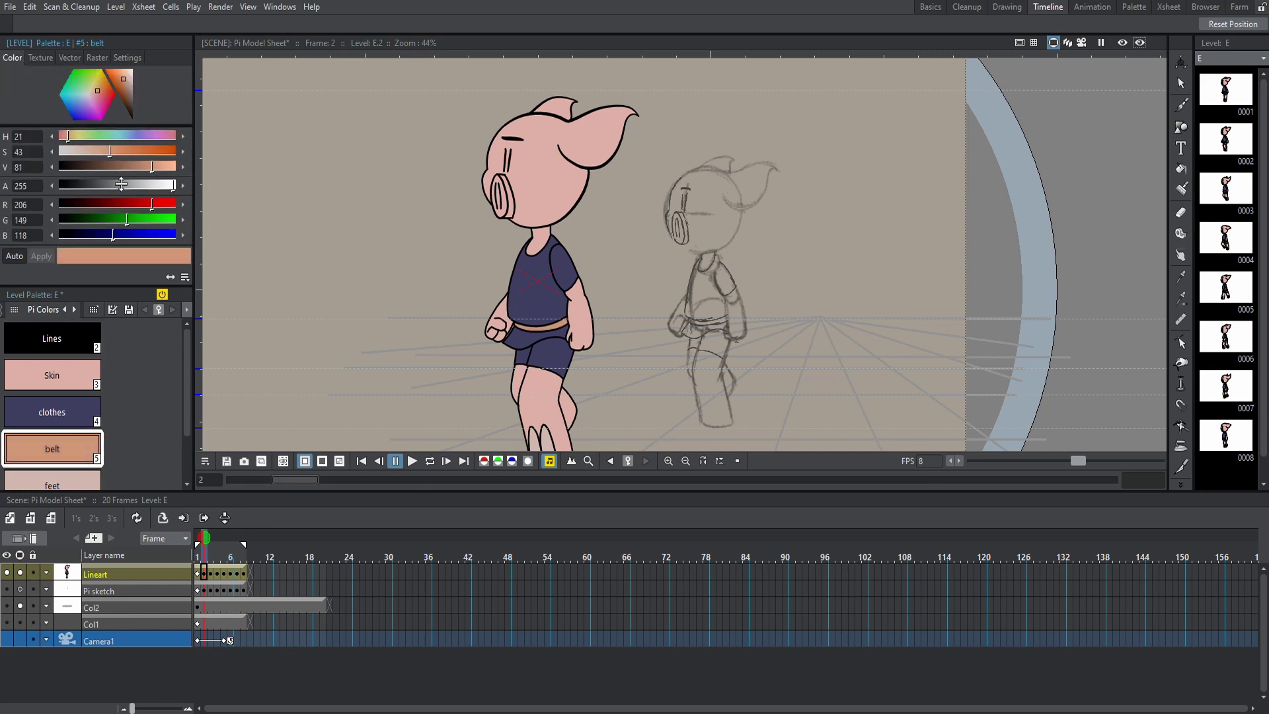
click(127, 75)
drag(127, 75, 130, 96)
scroll(529, 310, up, 8)
drag(588, 315, 556, 268)
scroll(557, 268, down, 1)
Step: Fine-tune the clothes style to a muted navy with the enlarged color wheel, checking it on the pig
click(52, 412)
click(131, 103)
drag(131, 103, 130, 104)
scroll(666, 377, down, 9)
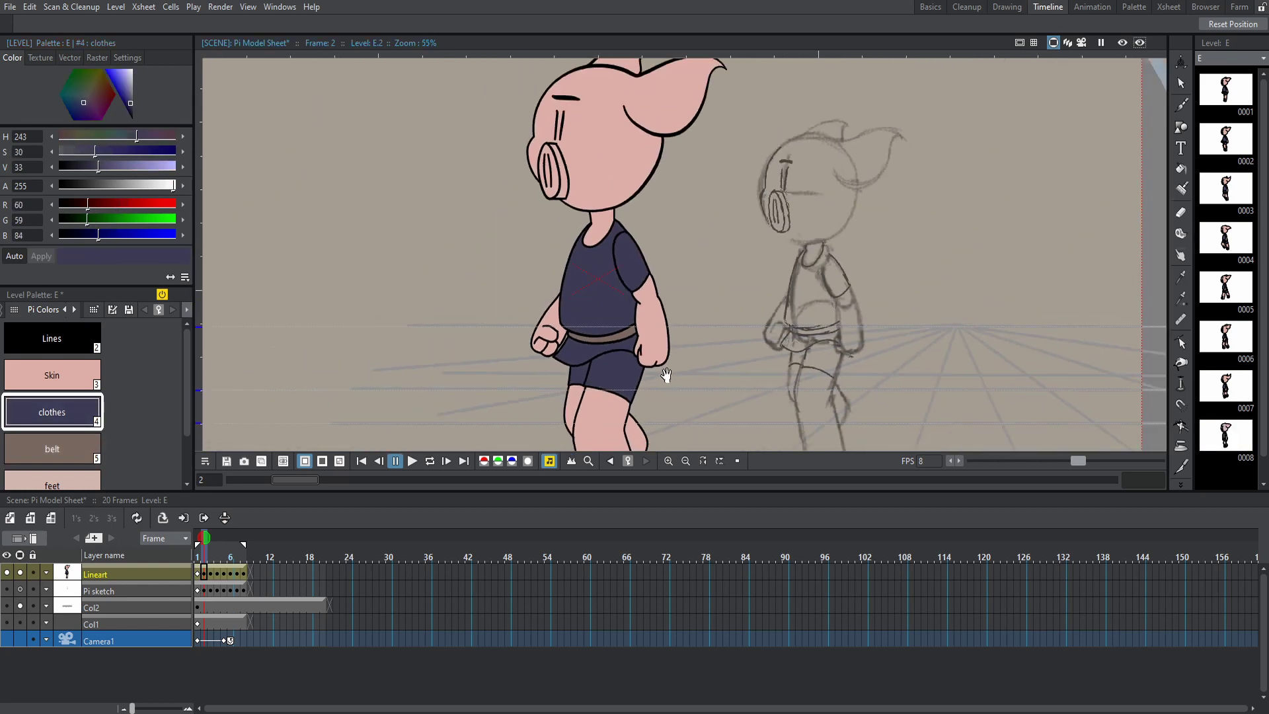
scroll(661, 371, up, 9)
click(180, 171)
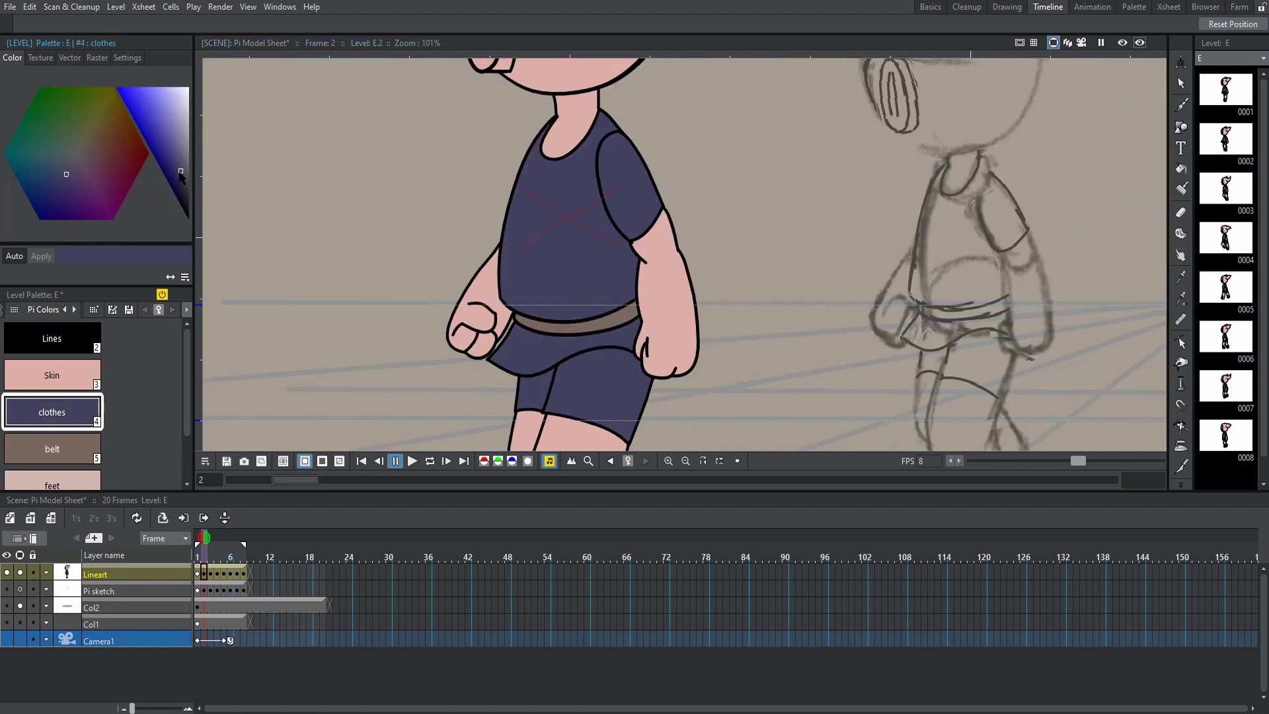
scroll(525, 301, down, 5)
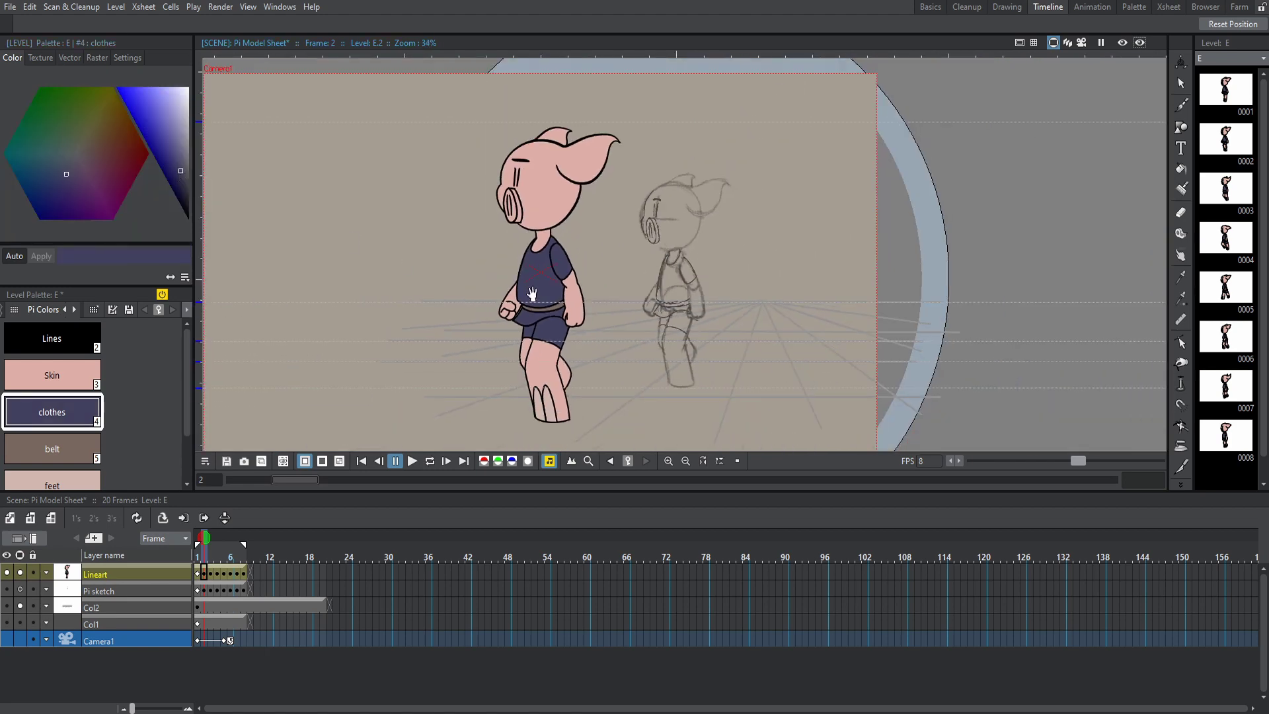
scroll(531, 293, up, 3)
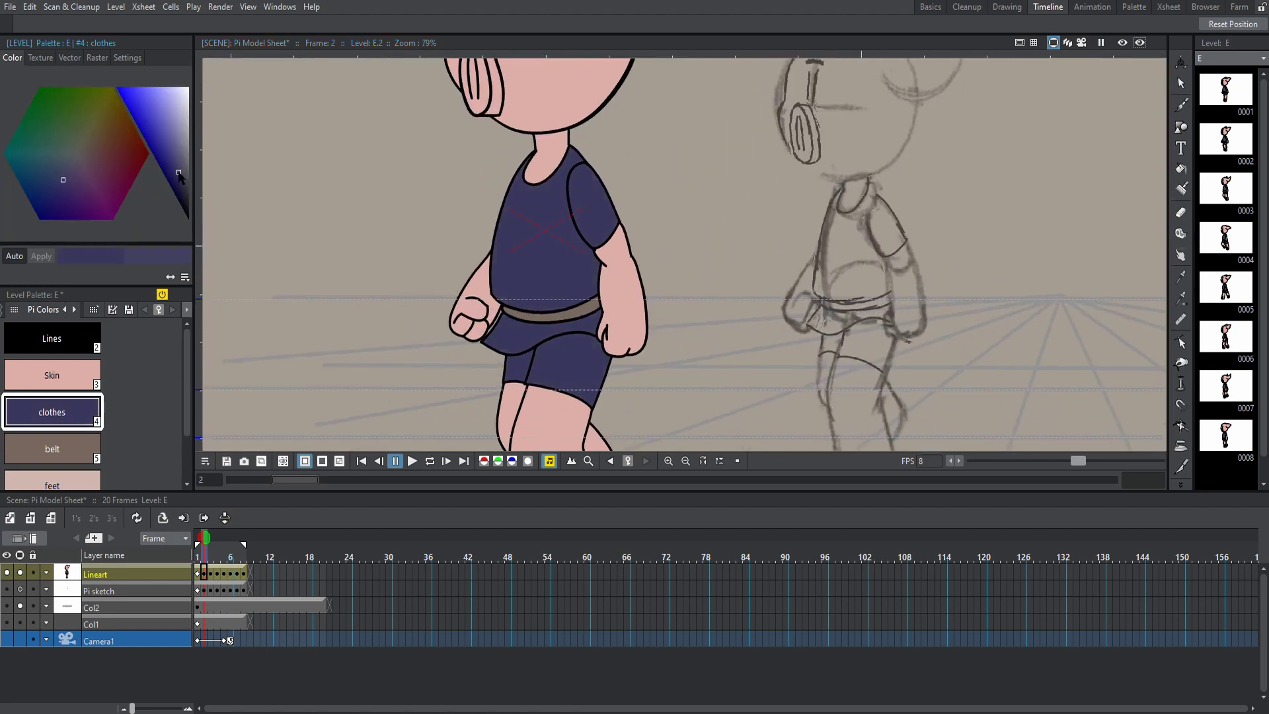
drag(178, 172, 182, 172)
Step: Lighten the belt style to a beige-brown and check it against the whole character
scroll(557, 283, down, 4)
scroll(465, 205, up, 2)
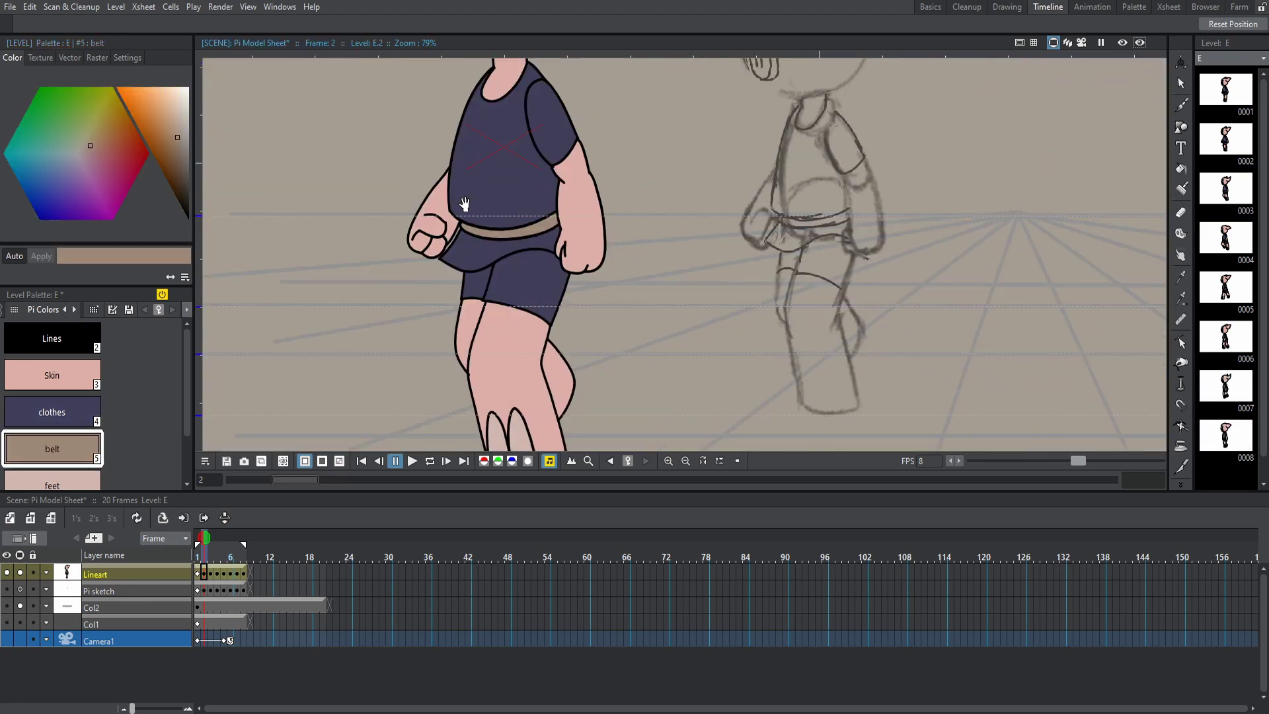
scroll(465, 204, down, 2)
drag(465, 204, 609, 321)
scroll(524, 242, down, 2)
scroll(543, 272, up, 1)
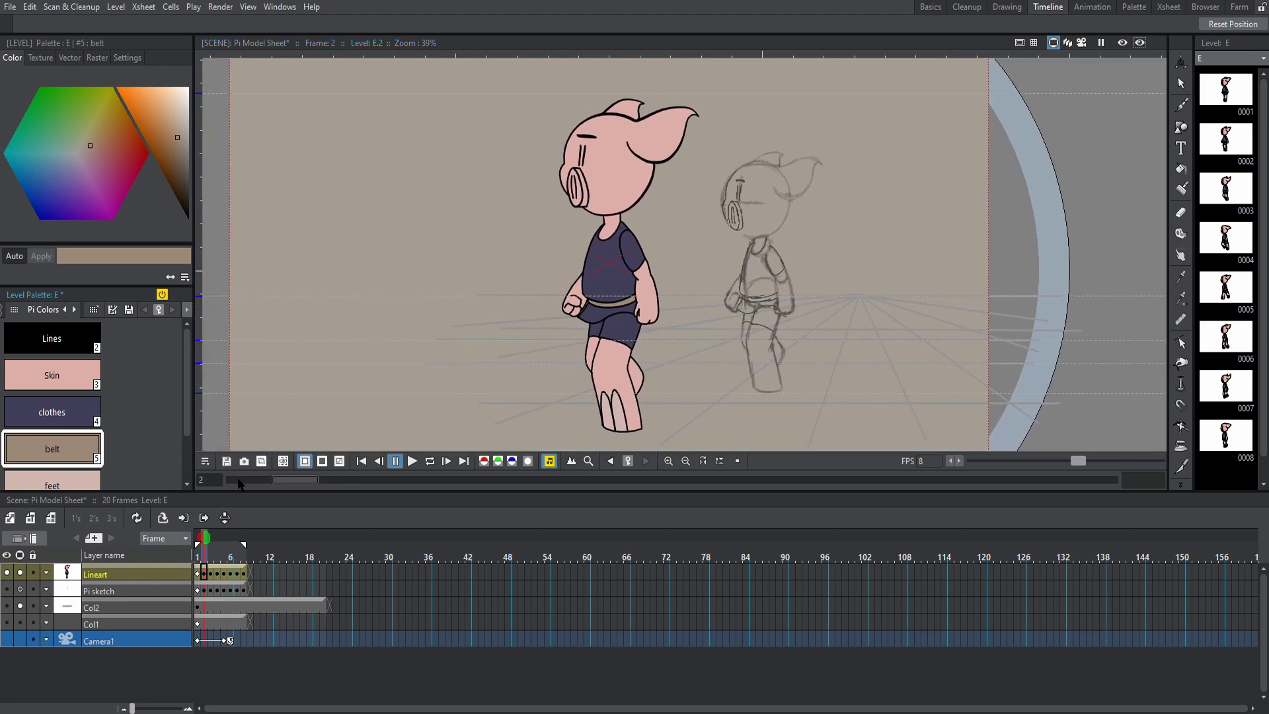
Step: Loop the walk cycle to review the feet and Skin styles in motion, and pause the playback
click(430, 460)
scroll(622, 345, up, 3)
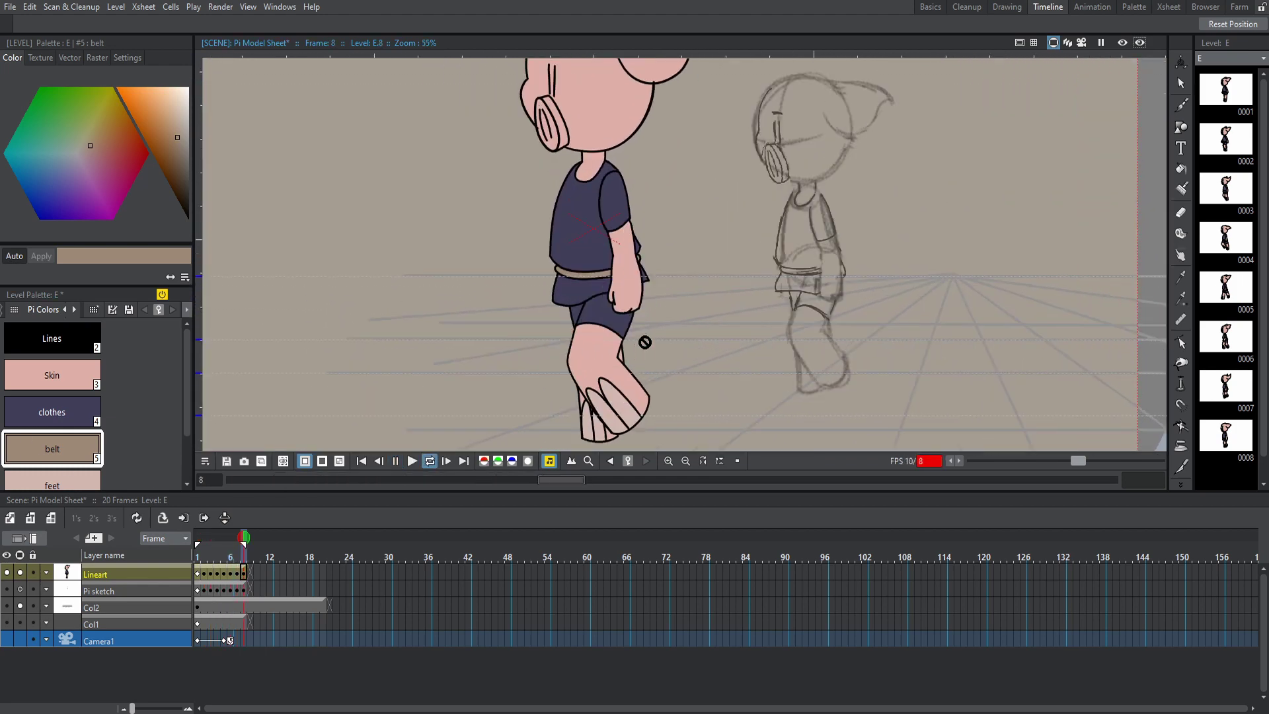
scroll(80, 427, down, 1)
click(79, 428)
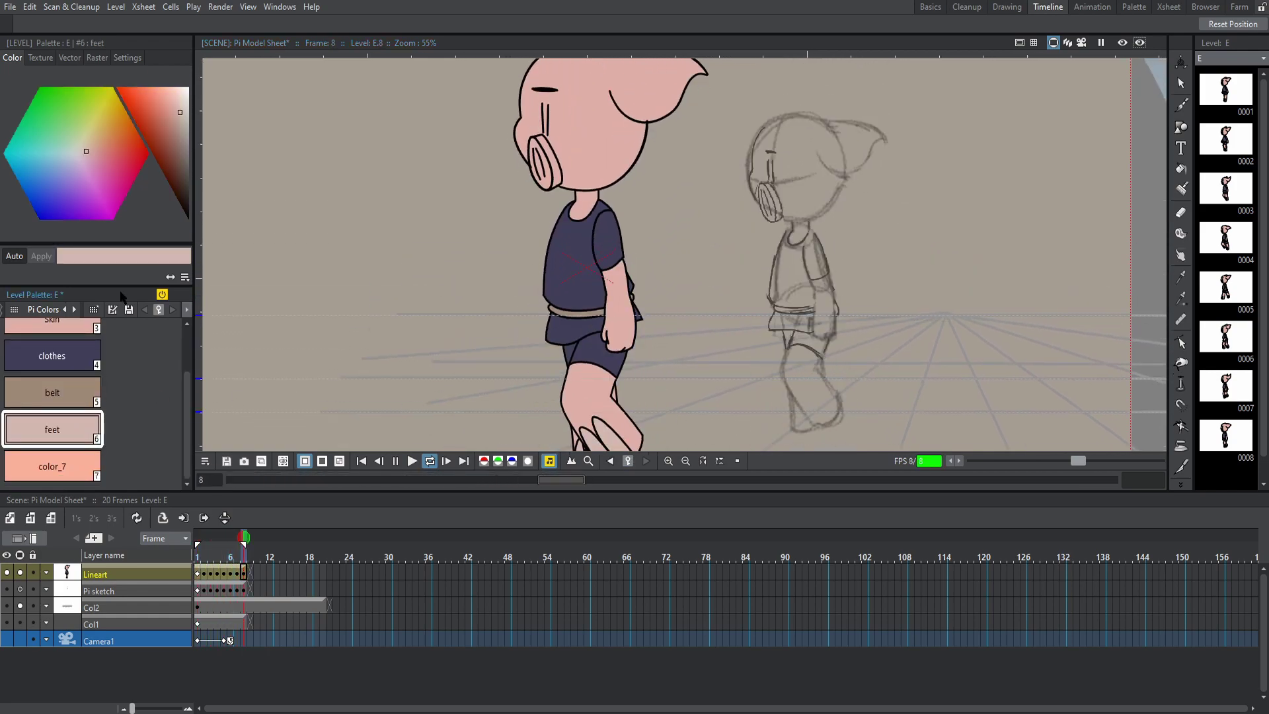
scroll(78, 353, up, 1)
click(81, 370)
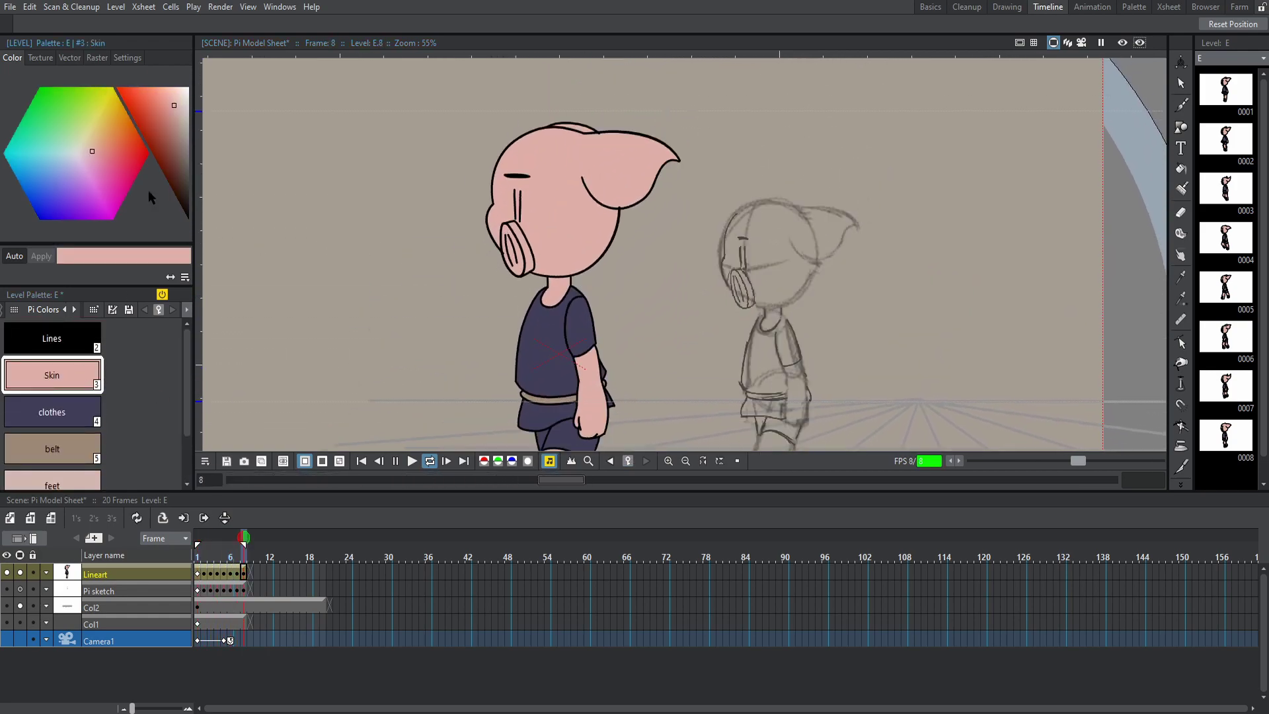
click(395, 460)
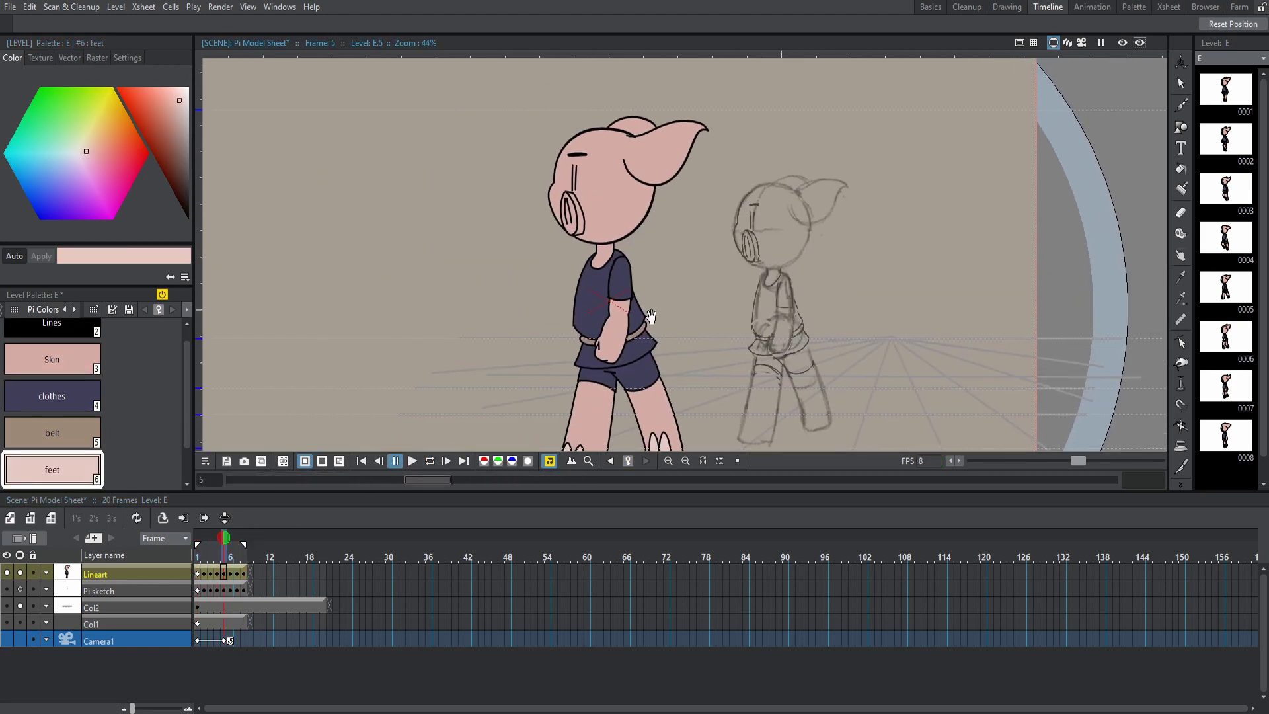
Step: Dull the Skin style to a dustier pink and set the feet style slightly paler while looping the walk cycle
drag(650, 316, 612, 270)
scroll(577, 230, down, 1)
mouse_move(576, 230)
mouse_down()
mouse_move(536, 214)
mouse_move(579, 229)
mouse_up()
click(426, 461)
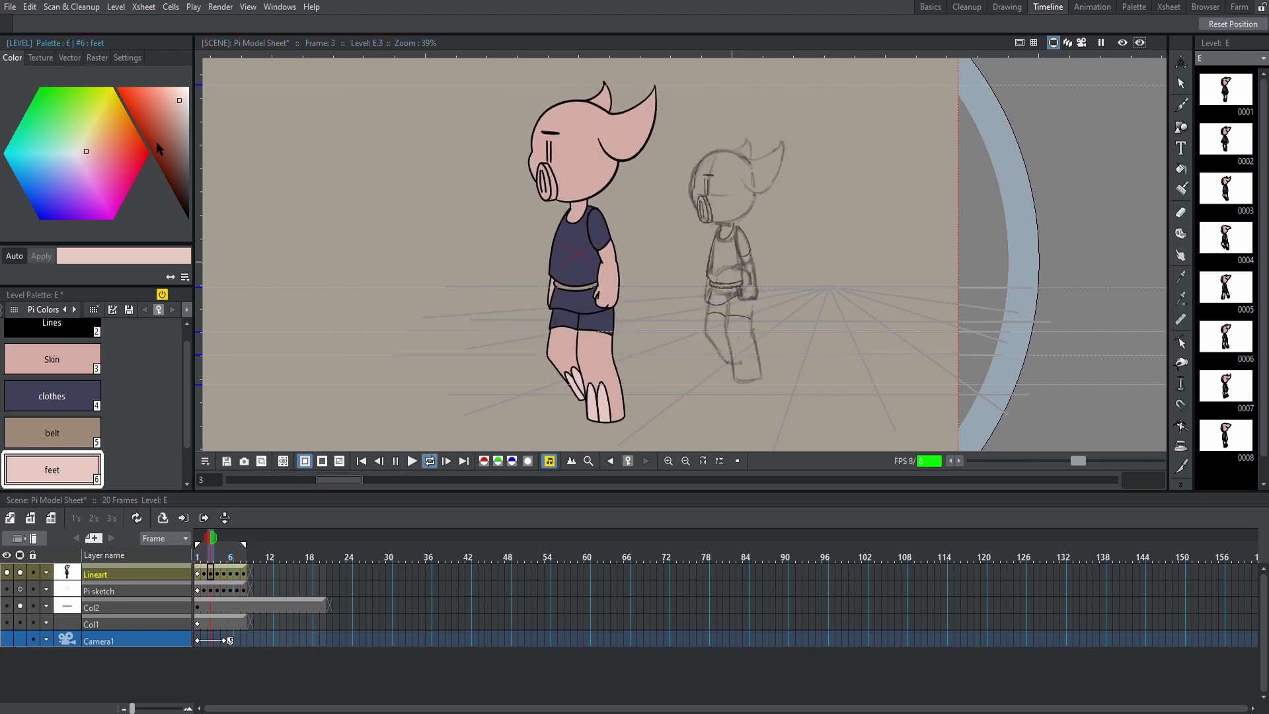
click(177, 109)
click(178, 106)
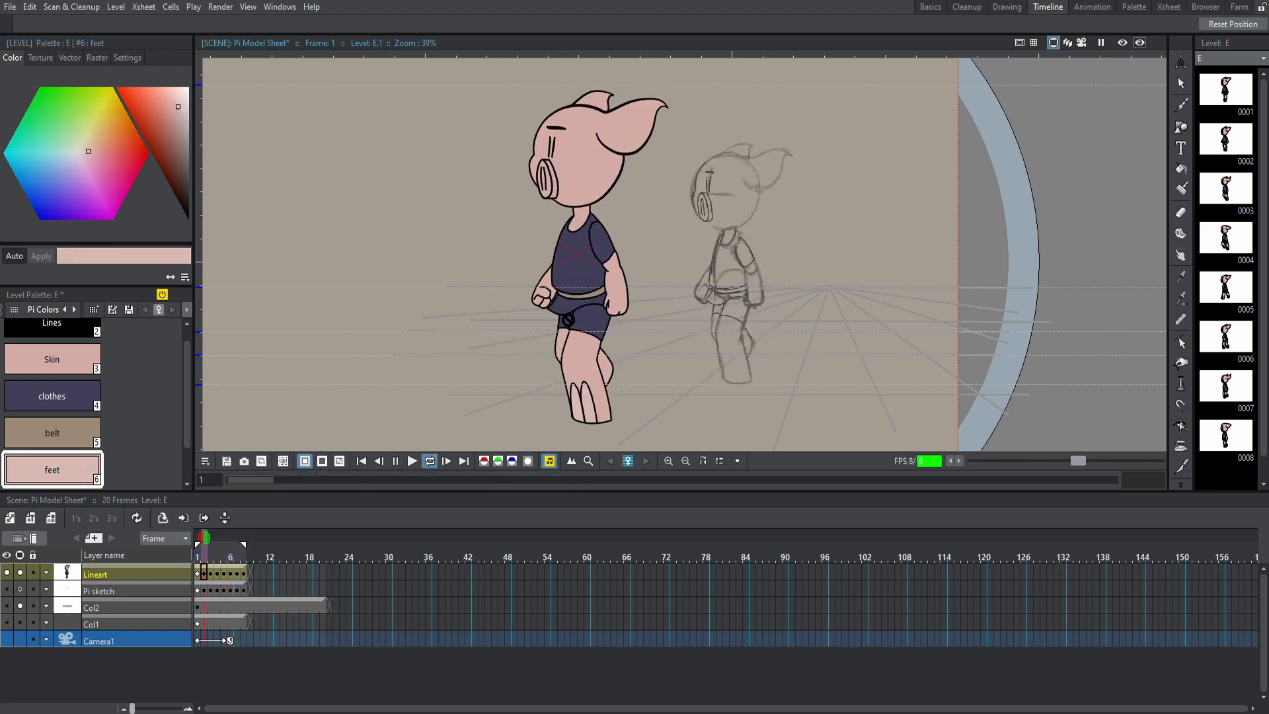
scroll(565, 319, down, 3)
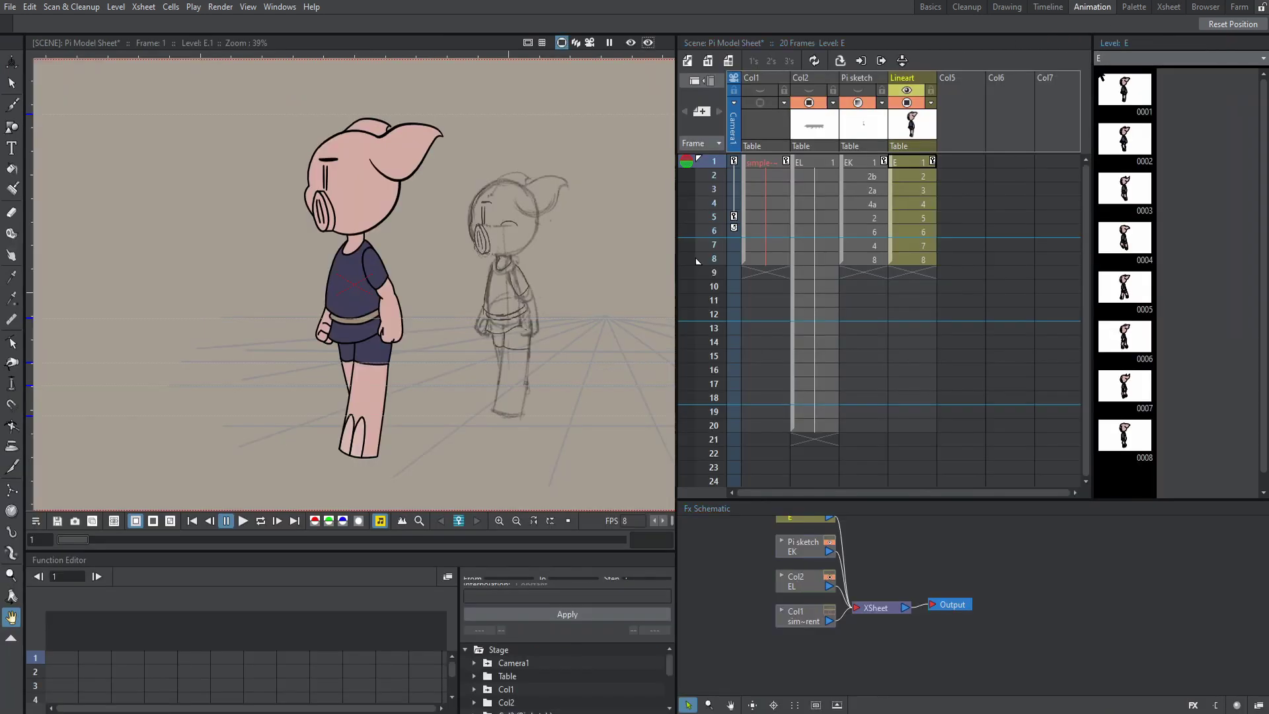
Step: Switch to the Animation workspace and add a Light Spot effect in the Fx Schematic
scroll(875, 604, down, 2)
drag(869, 576, 863, 604)
scroll(853, 576, up, 1)
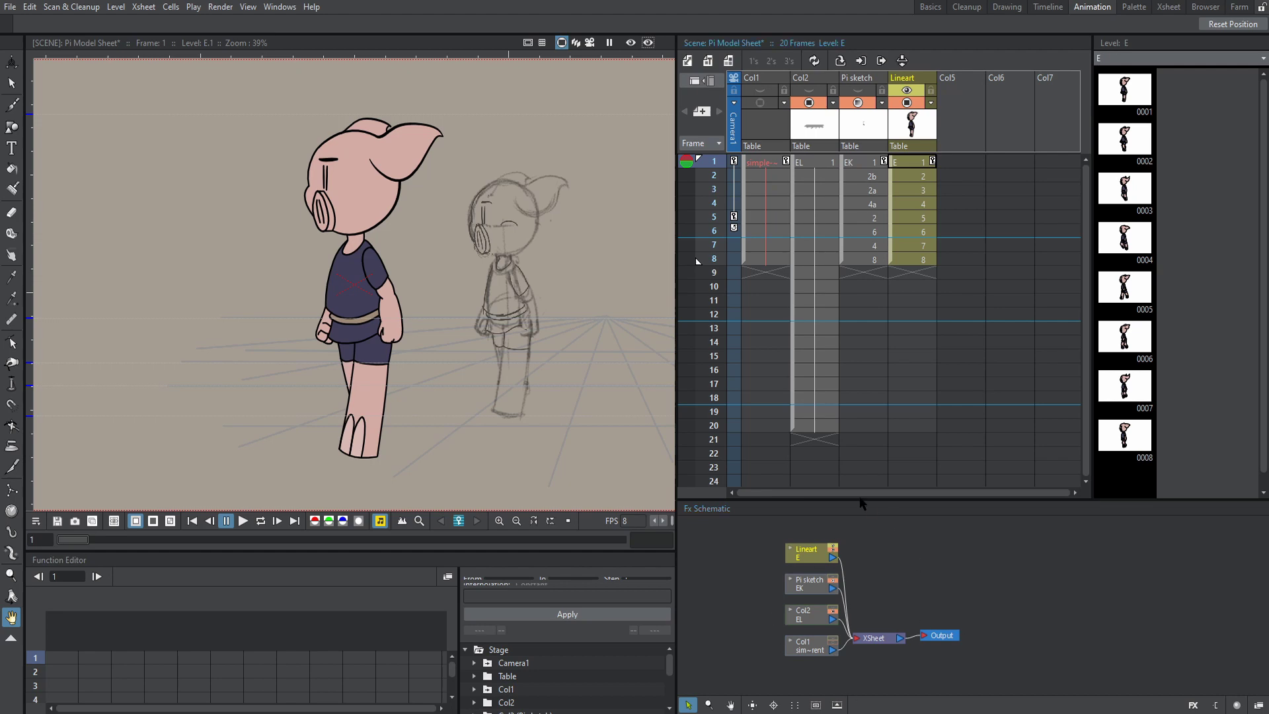
drag(824, 548, 791, 598)
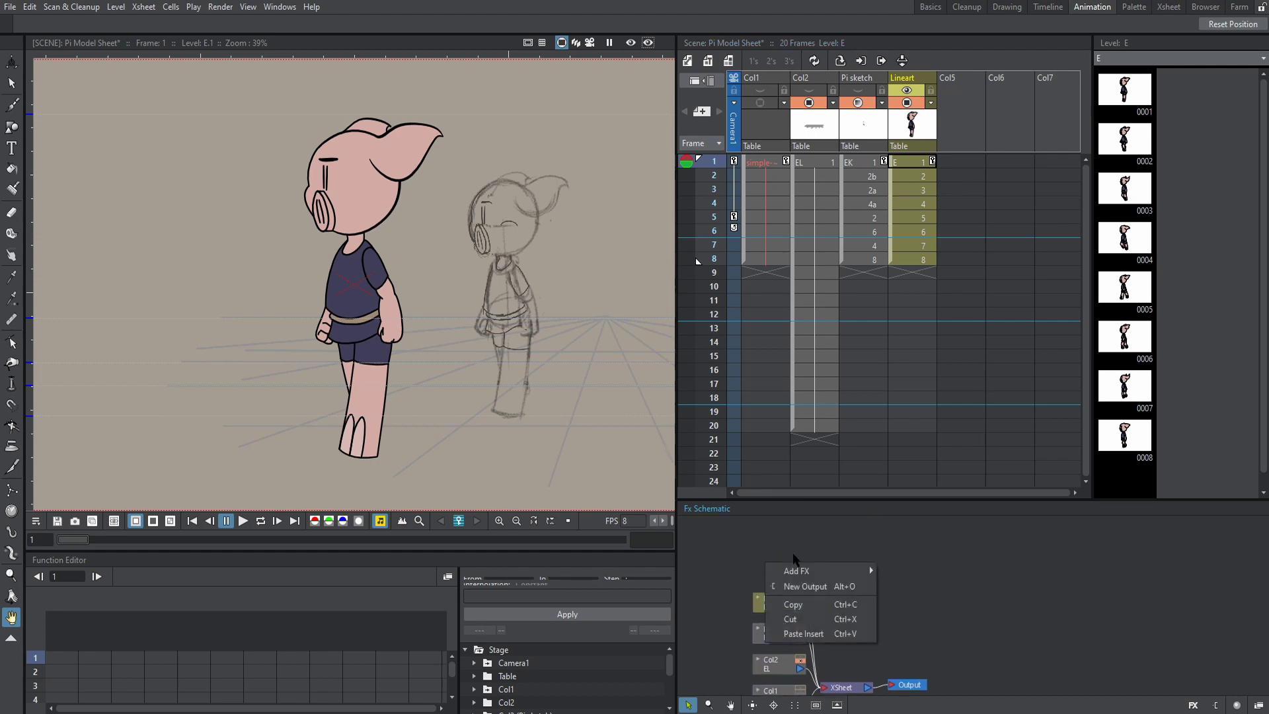
mouse_move(819, 570)
mouse_move(940, 609)
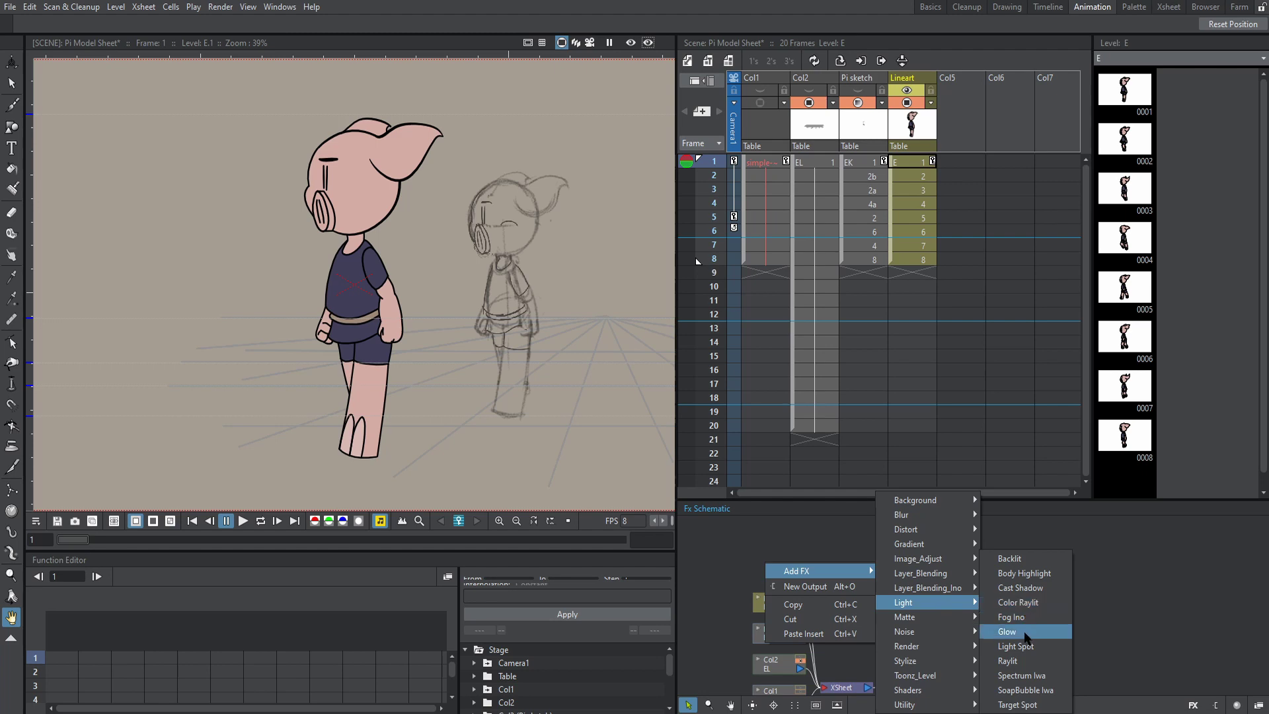
click(1017, 646)
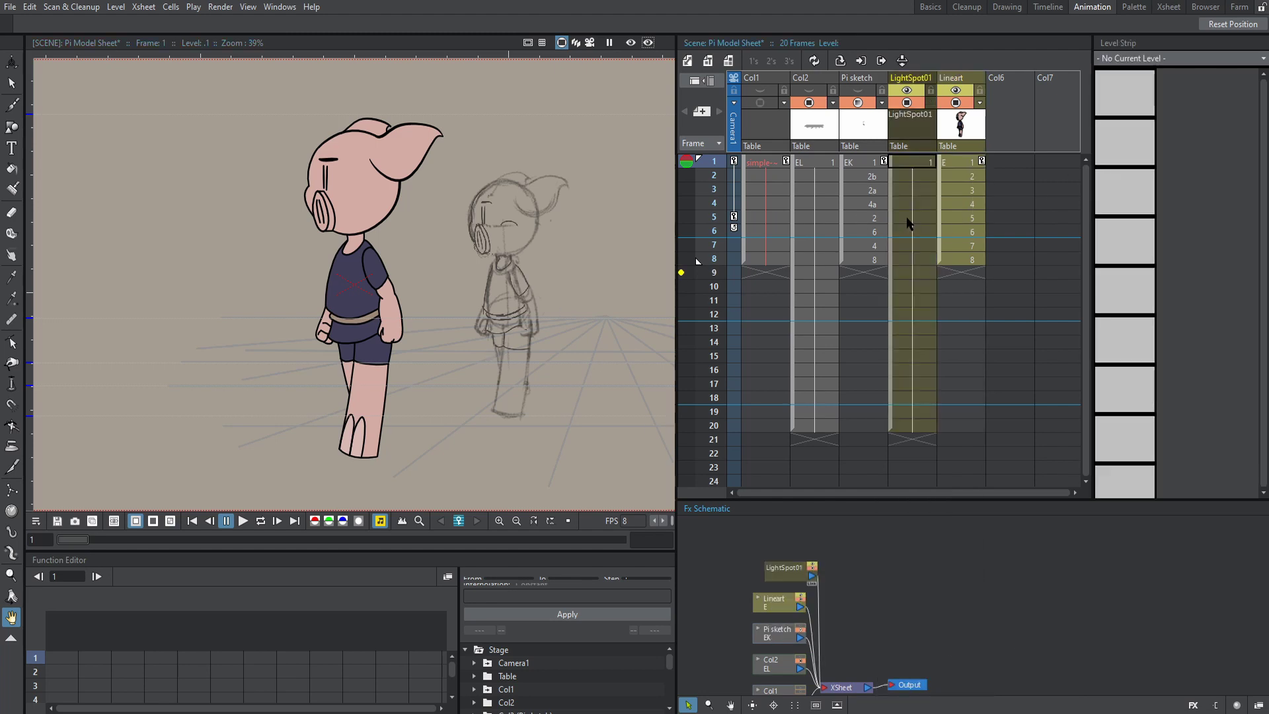
Step: Turn on the viewer preview and set the light spot's softness to 0.05
drag(906, 217, 858, 120)
scroll(430, 317, down, 4)
drag(818, 581, 874, 591)
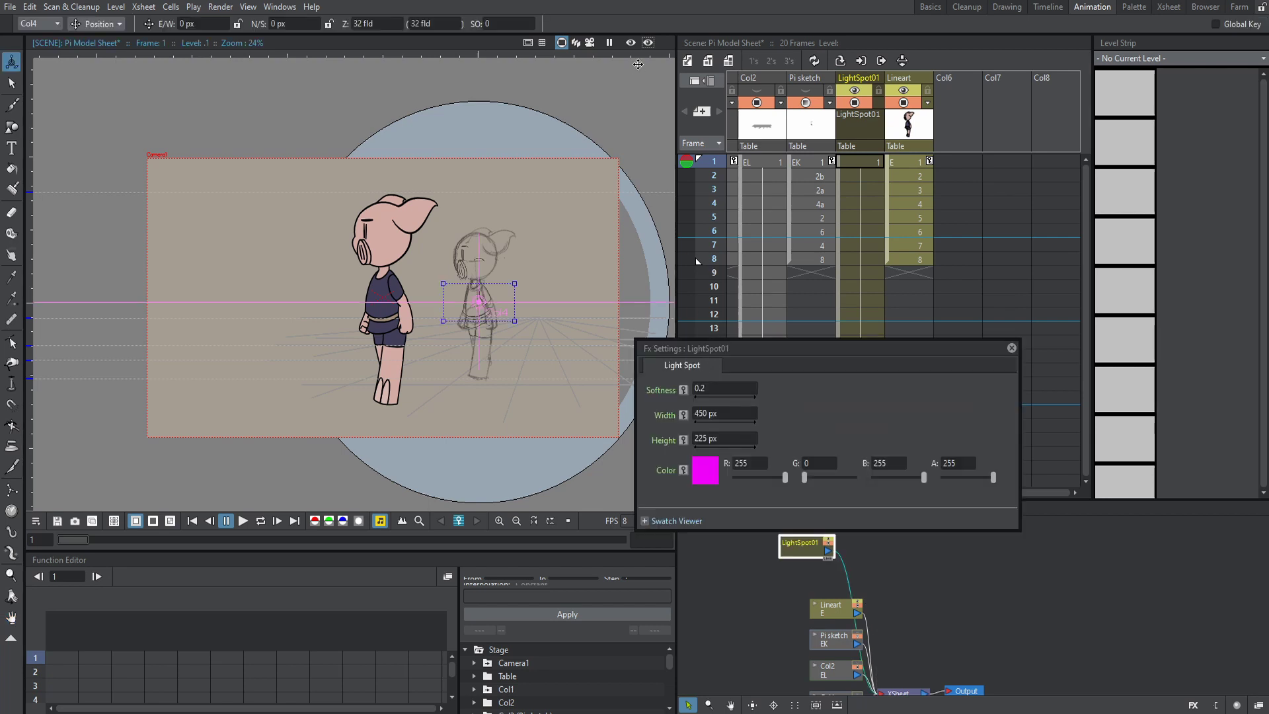
click(630, 42)
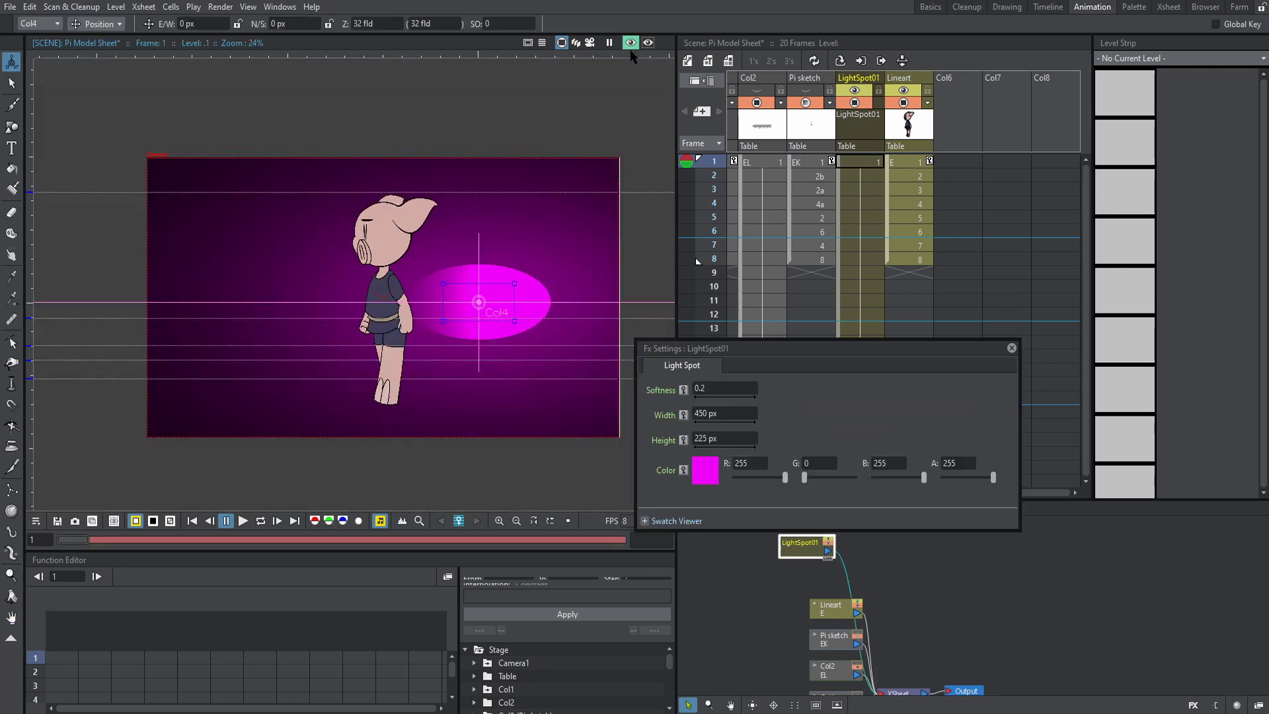
click(716, 386)
text(0.02)
key(Return)
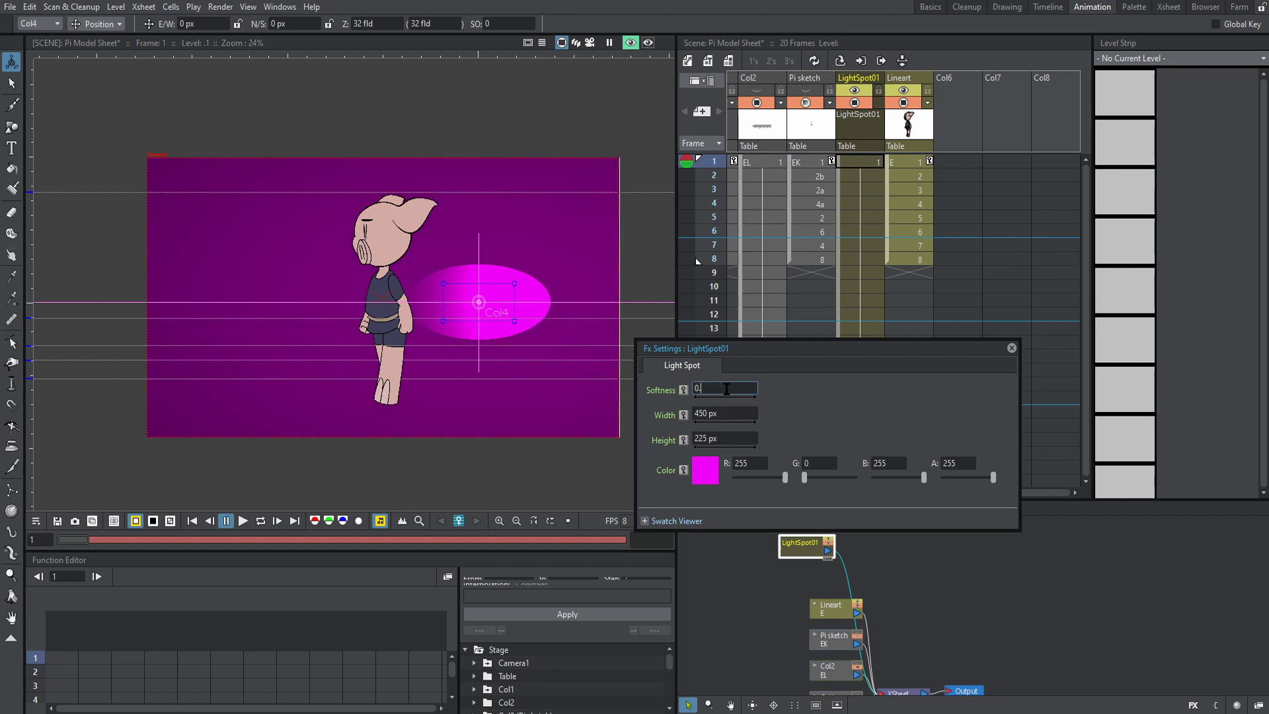
text(5)
key(Return)
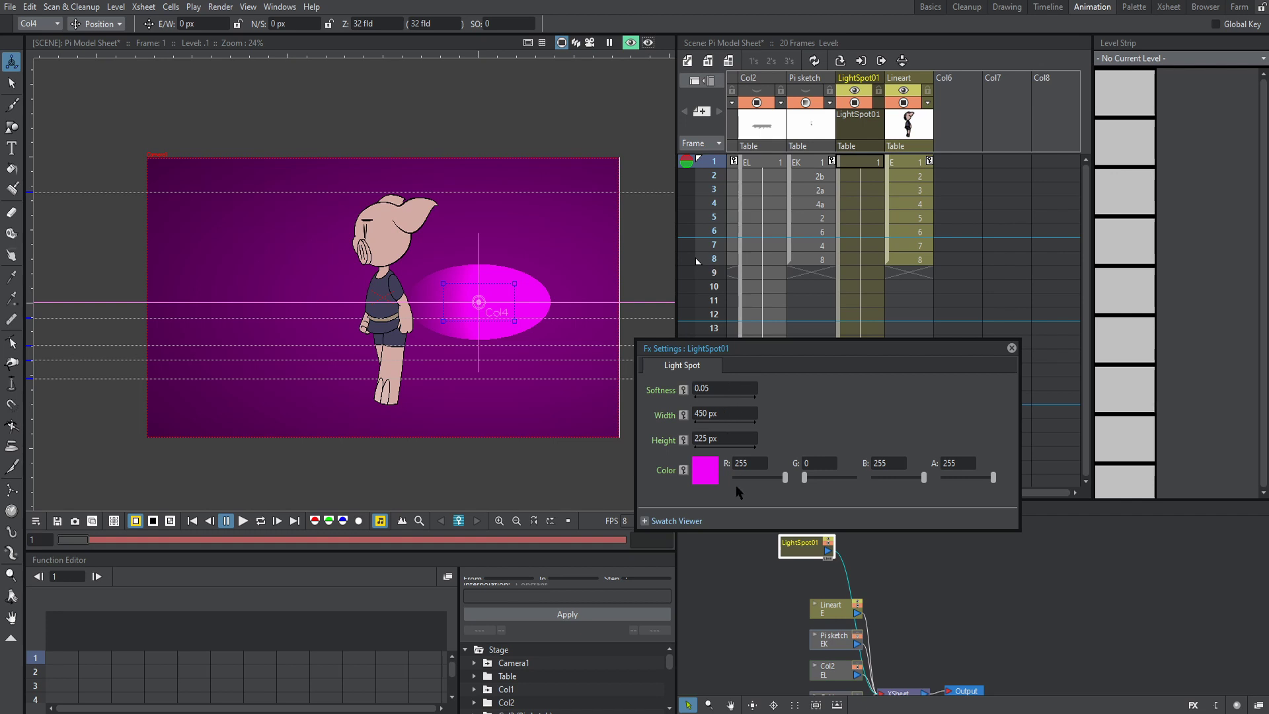
Step: Recolor the light spot to orange (RGB 252, 180, 63) and shrink it to about 133 by 145 px
click(717, 476)
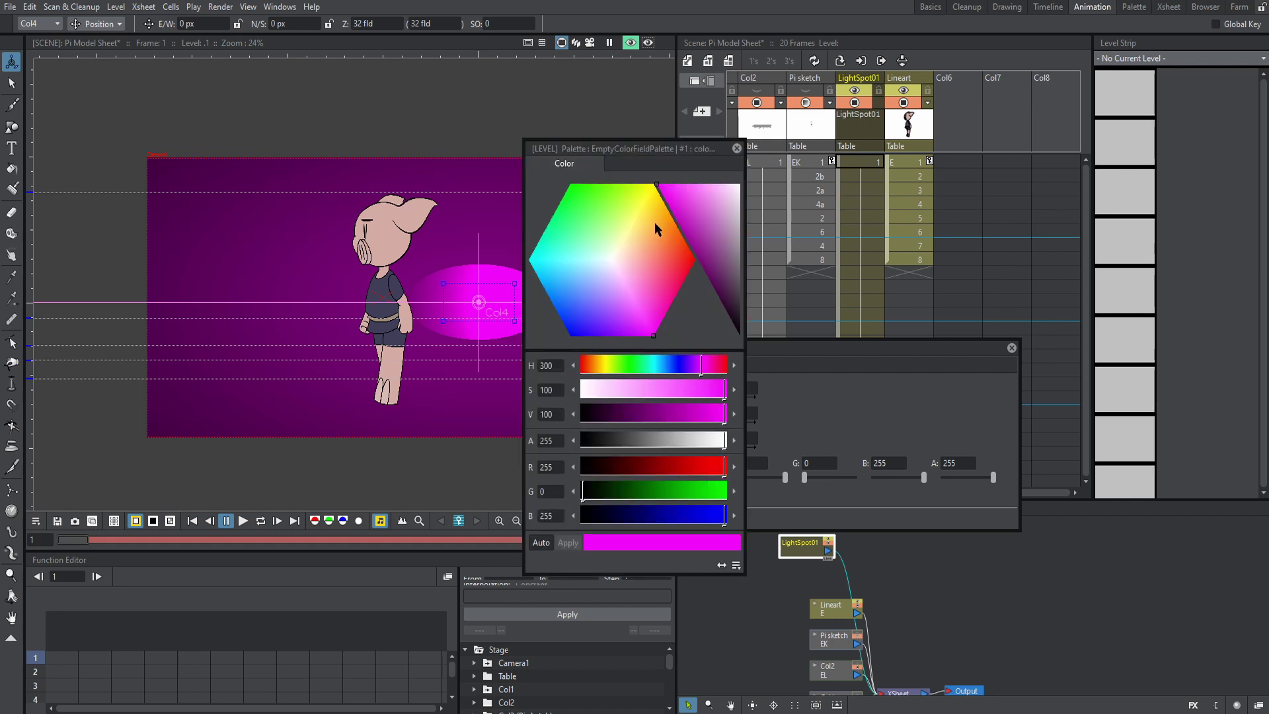
click(653, 223)
drag(669, 146, 769, 133)
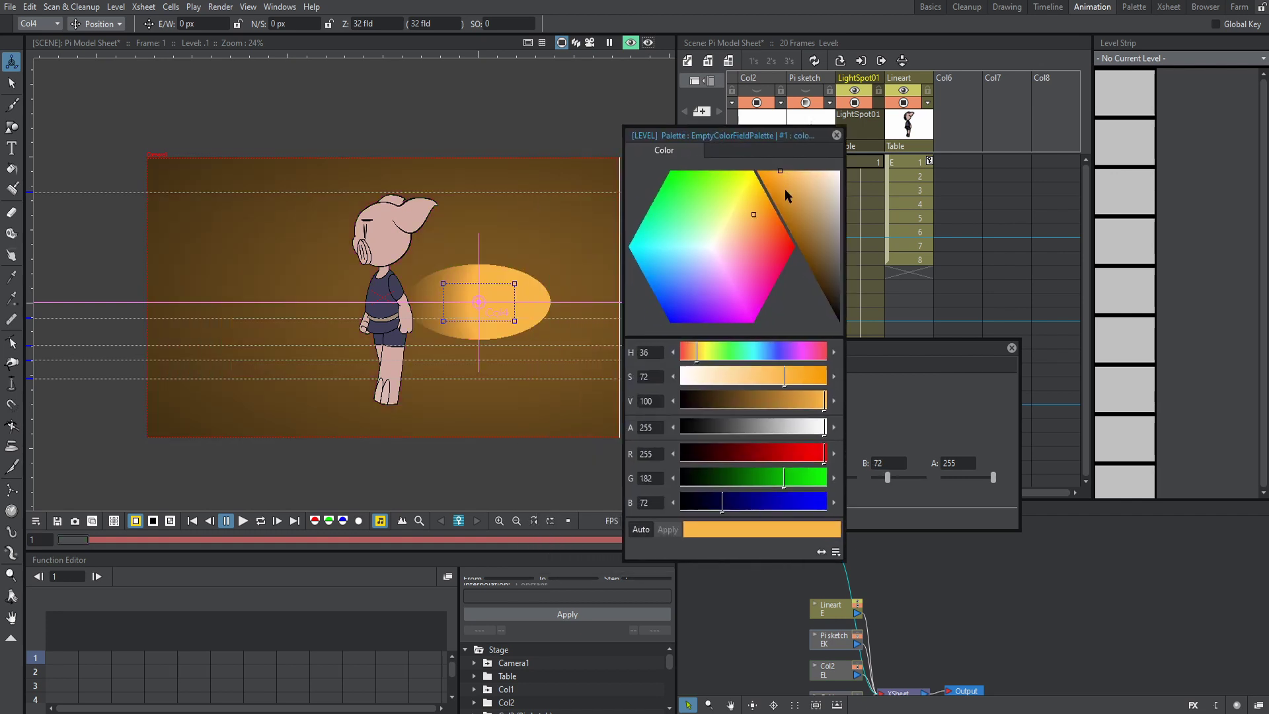
click(1011, 348)
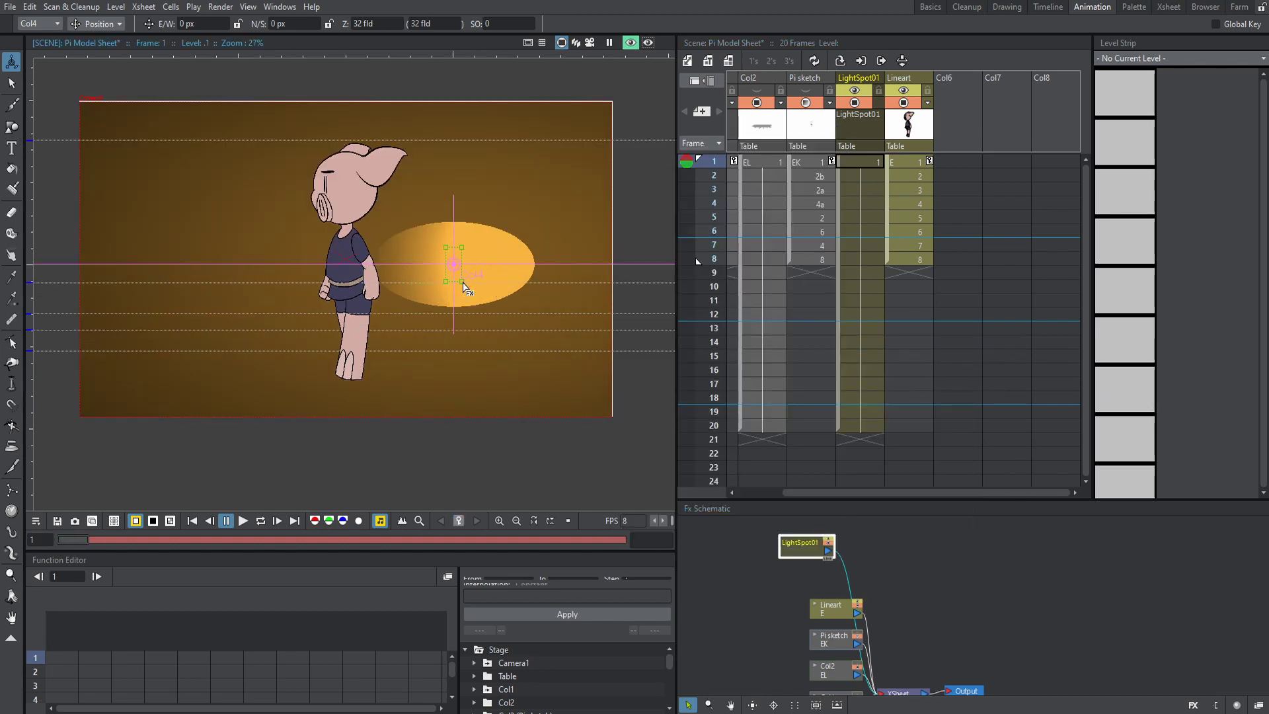
Step: Insert a Glow effect after the LightSpot01 node
right_click(821, 546)
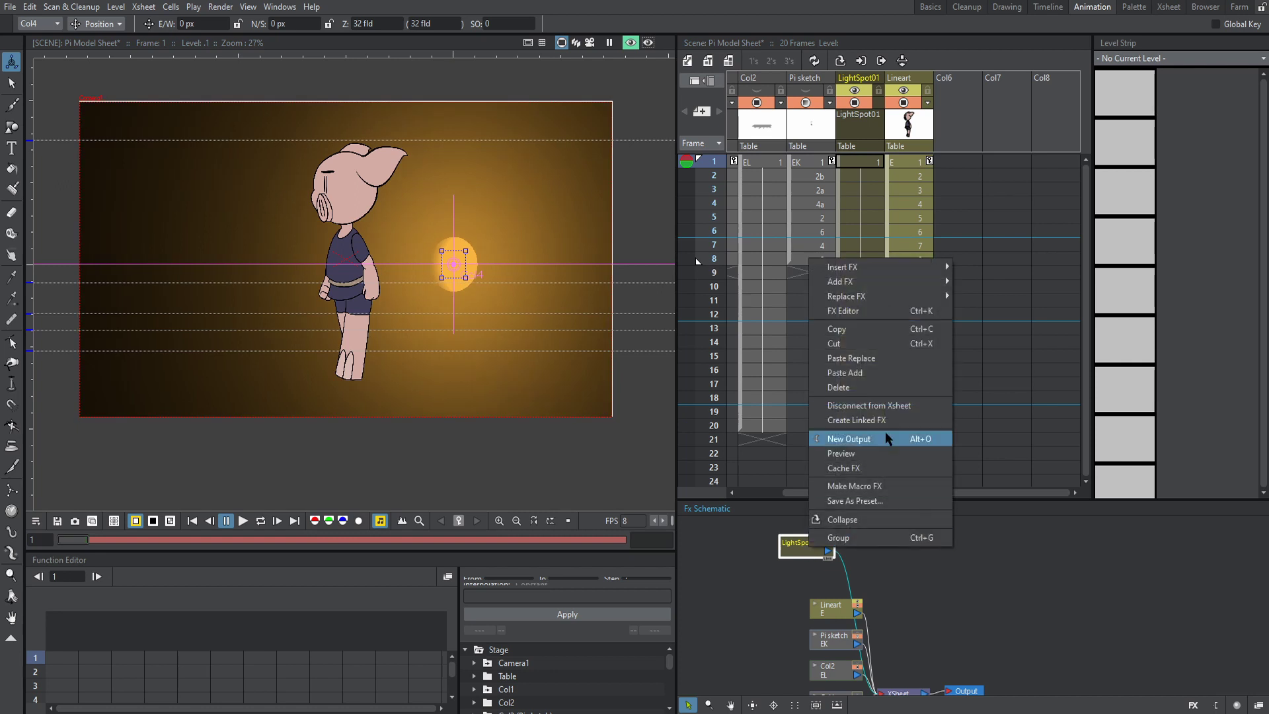
mouse_move(897, 274)
mouse_move(1000, 375)
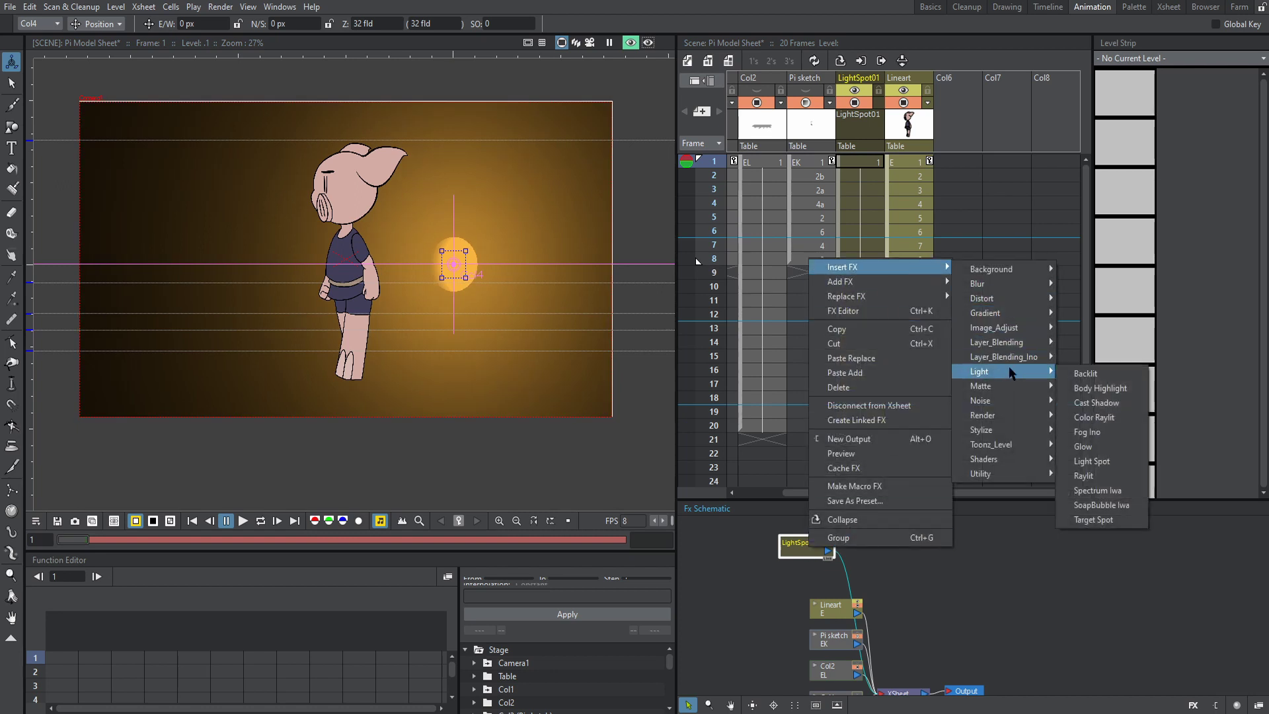
click(1082, 446)
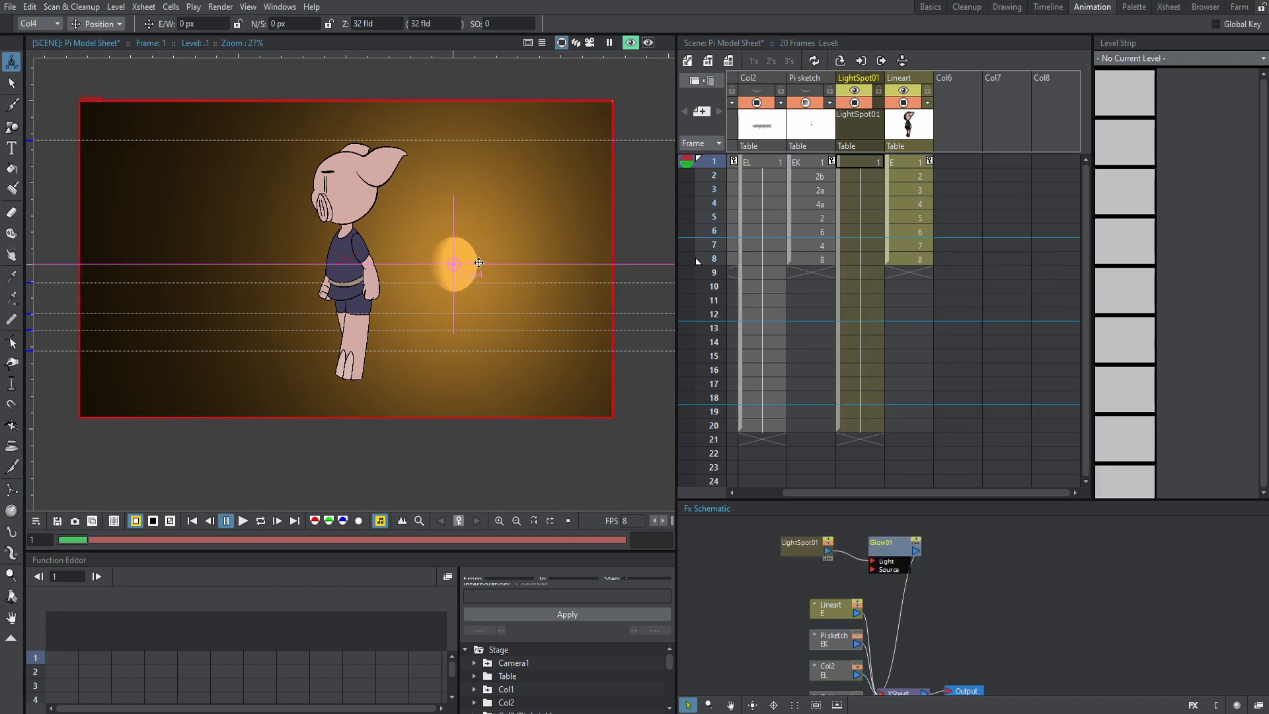
Step: Reorder the LightSpot01 column after Lineart and delete the Lineart keyframe at frame 1
drag(347, 245, 397, 258)
scroll(395, 257, up, 2)
click(850, 165)
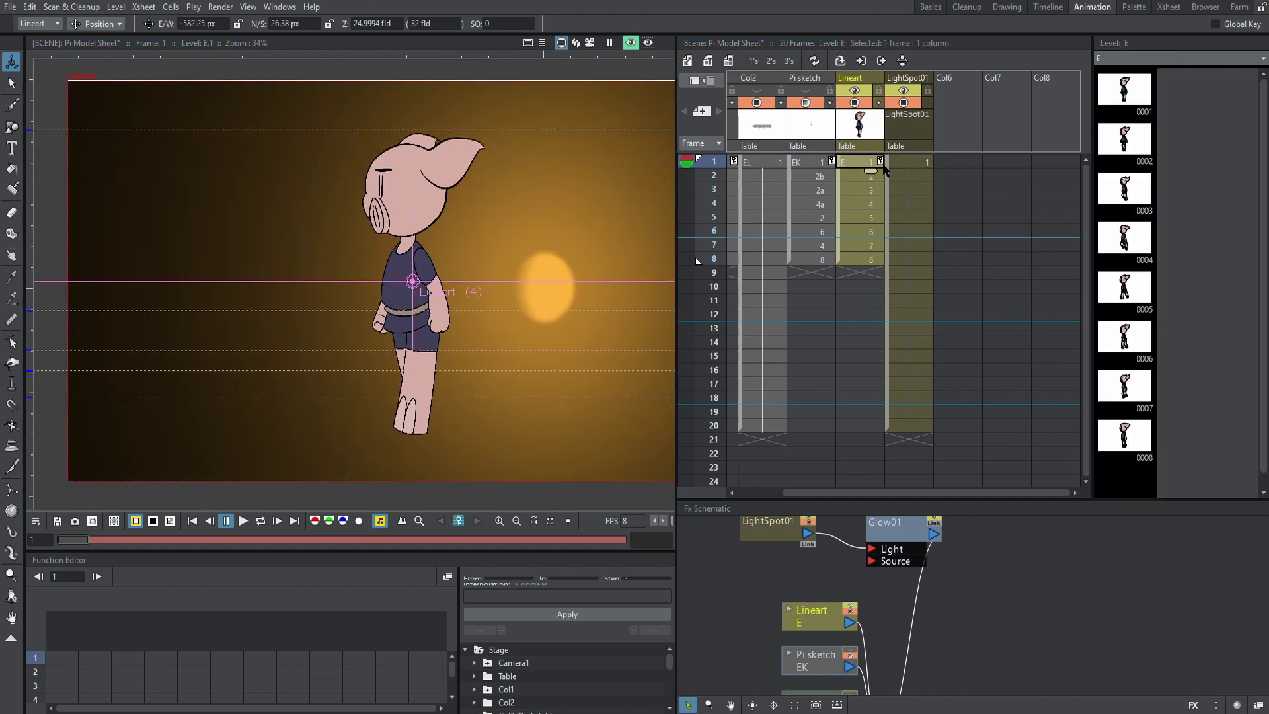
click(880, 162)
right_click(884, 165)
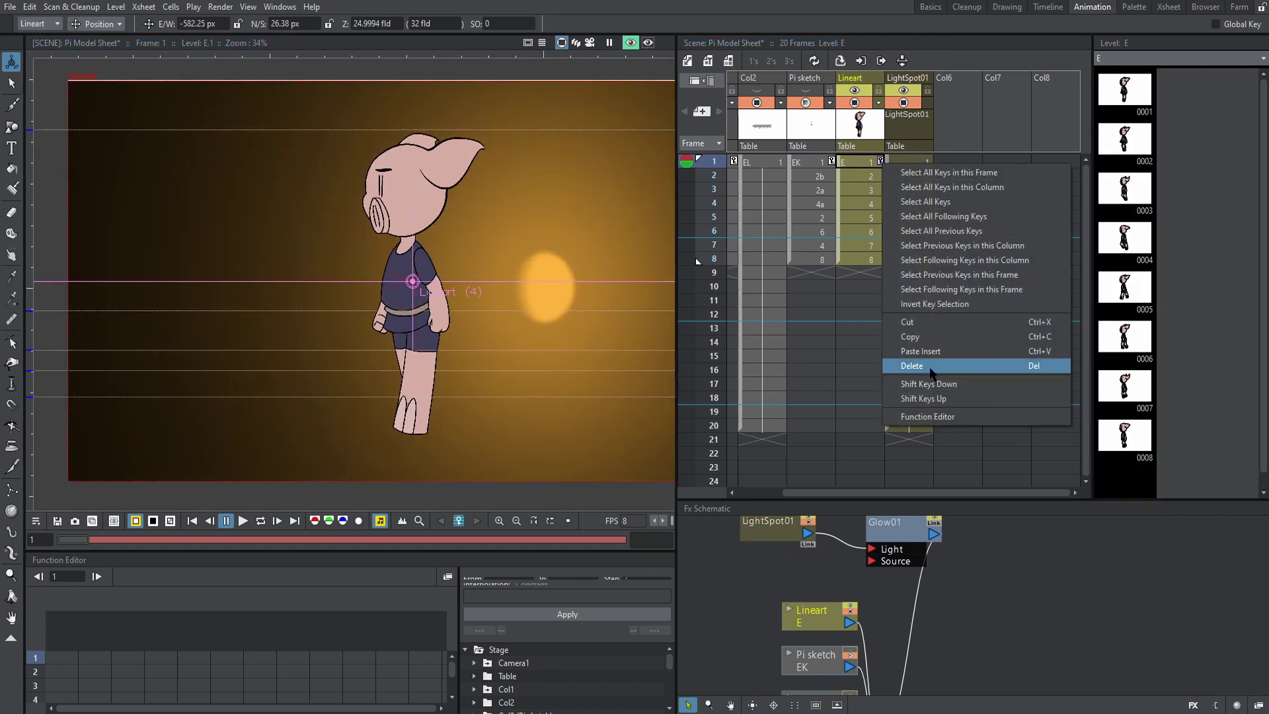
click(930, 367)
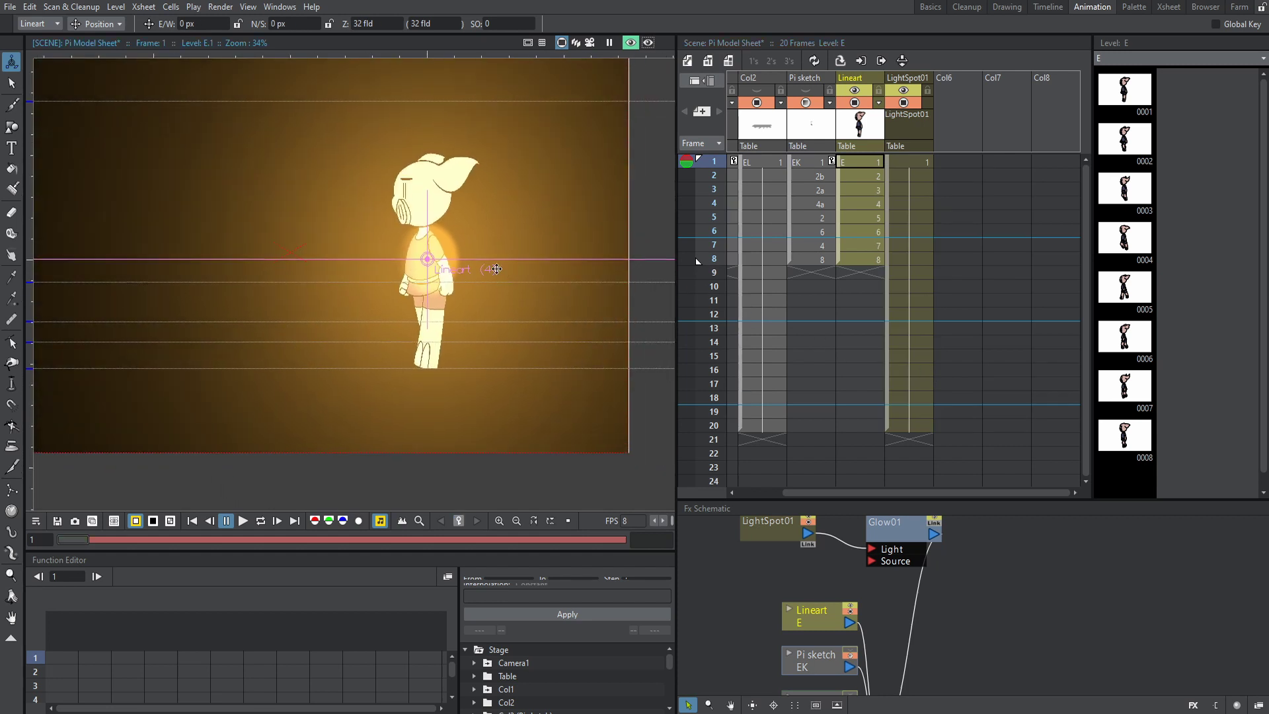
Step: Move the light spot up and away in front of the pig and set its softness to 0.2
click(893, 163)
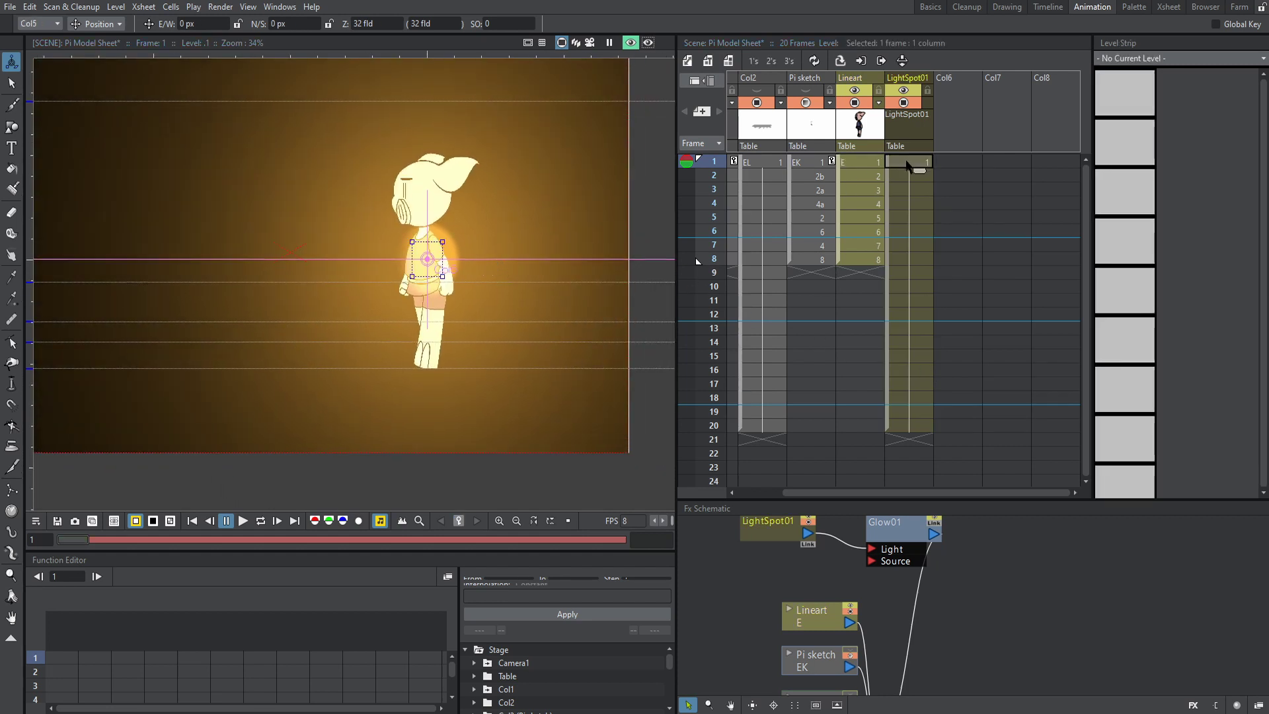
drag(426, 262, 384, 187)
scroll(448, 280, up, 2)
drag(794, 583, 791, 608)
double_click(774, 558)
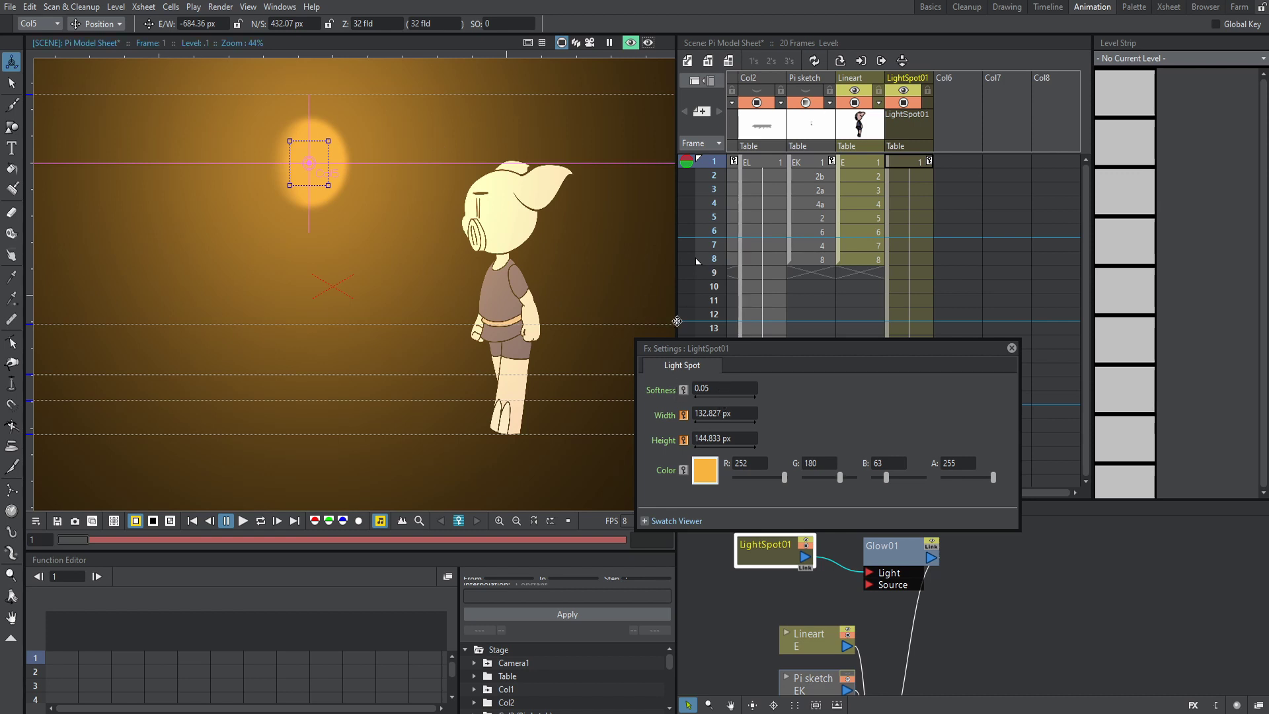
click(710, 390)
text(0.2)
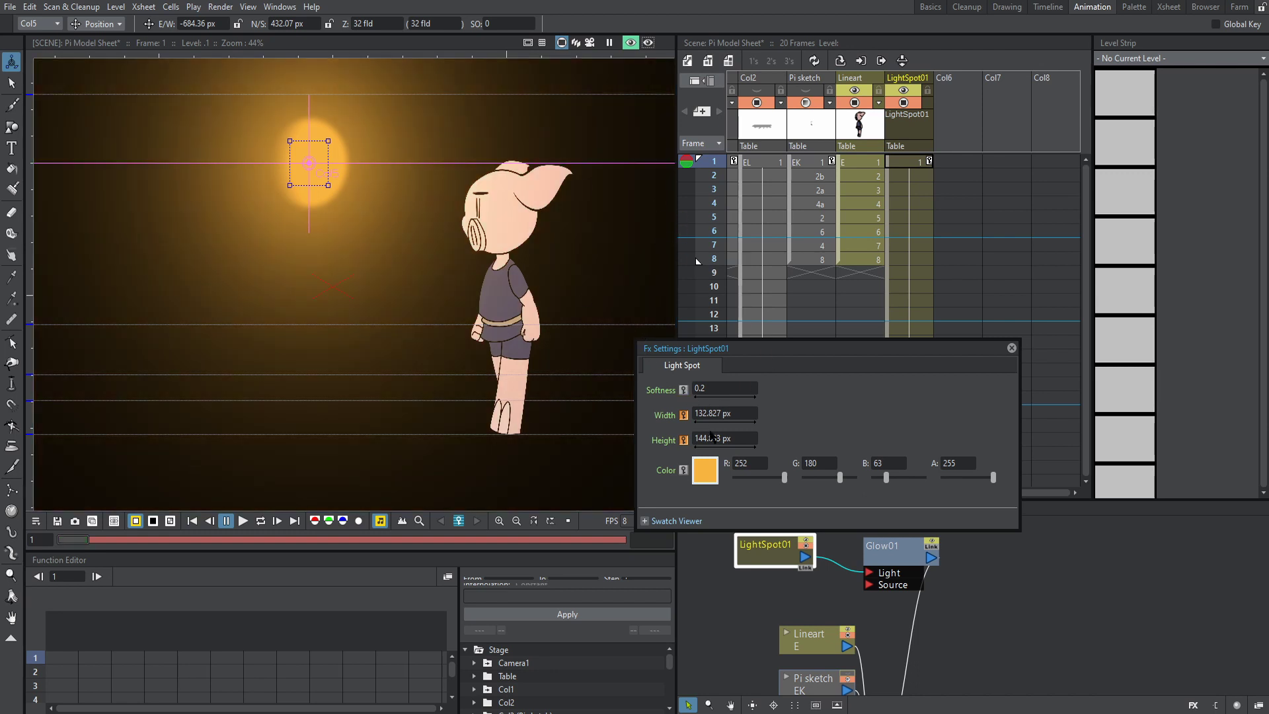
Step: Shrink the light spot to about 75 by 86 px and move it close to the pig's forehead
drag(328, 191, 431, 205)
scroll(502, 220, up, 3)
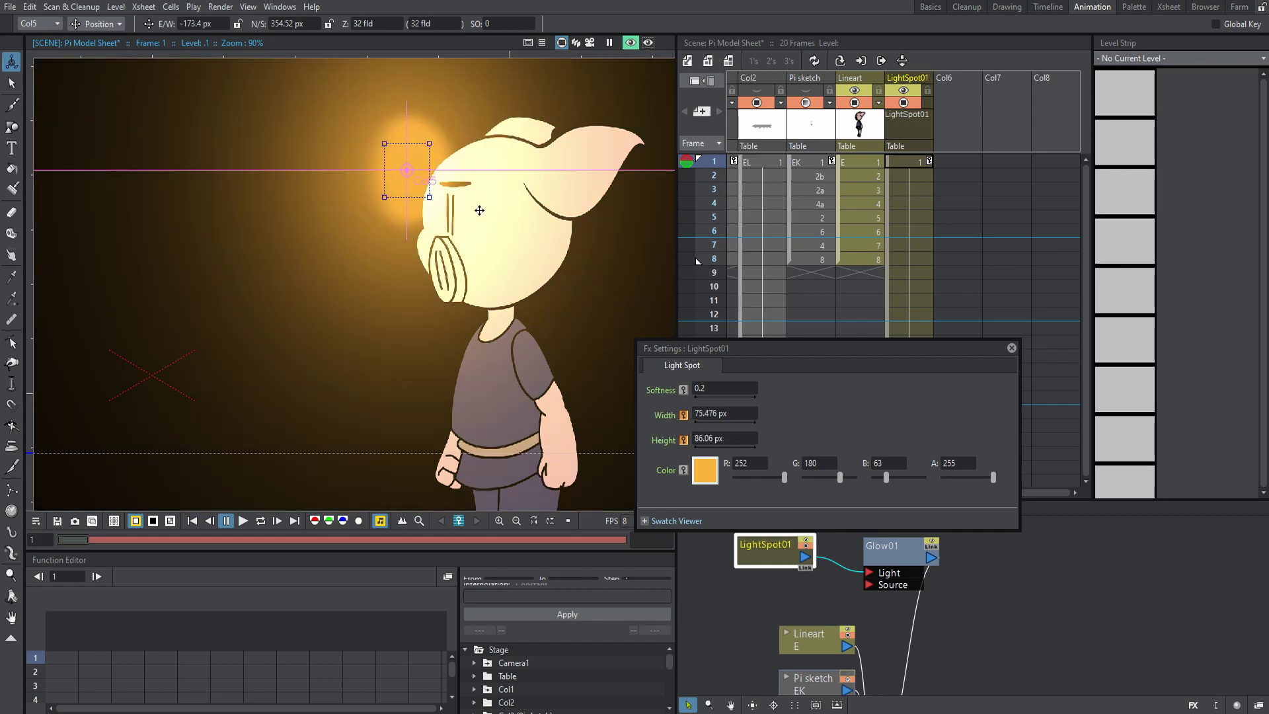
Step: Move the orange light spot slightly farther out in front of the pig's forehead, to about E/W -208 px, N/S 362 px, and close its settings
scroll(466, 207, down, 3)
scroll(412, 229, up, 4)
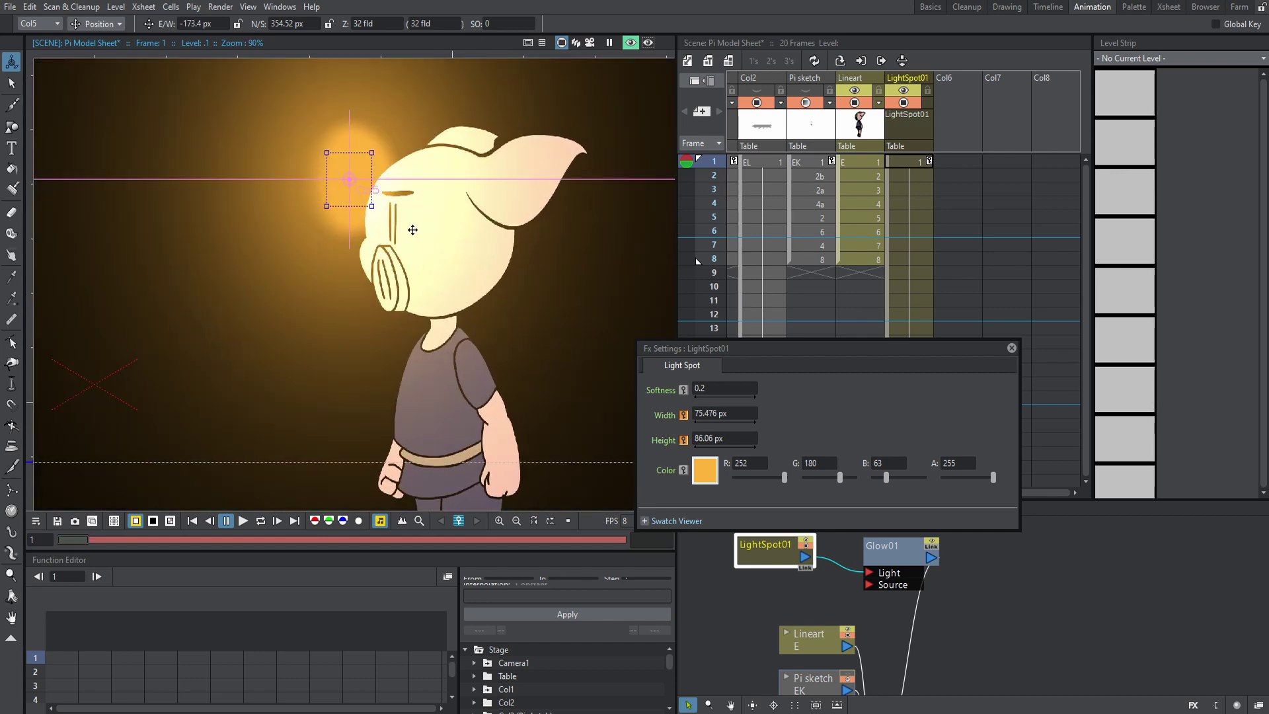
scroll(419, 235, down, 2)
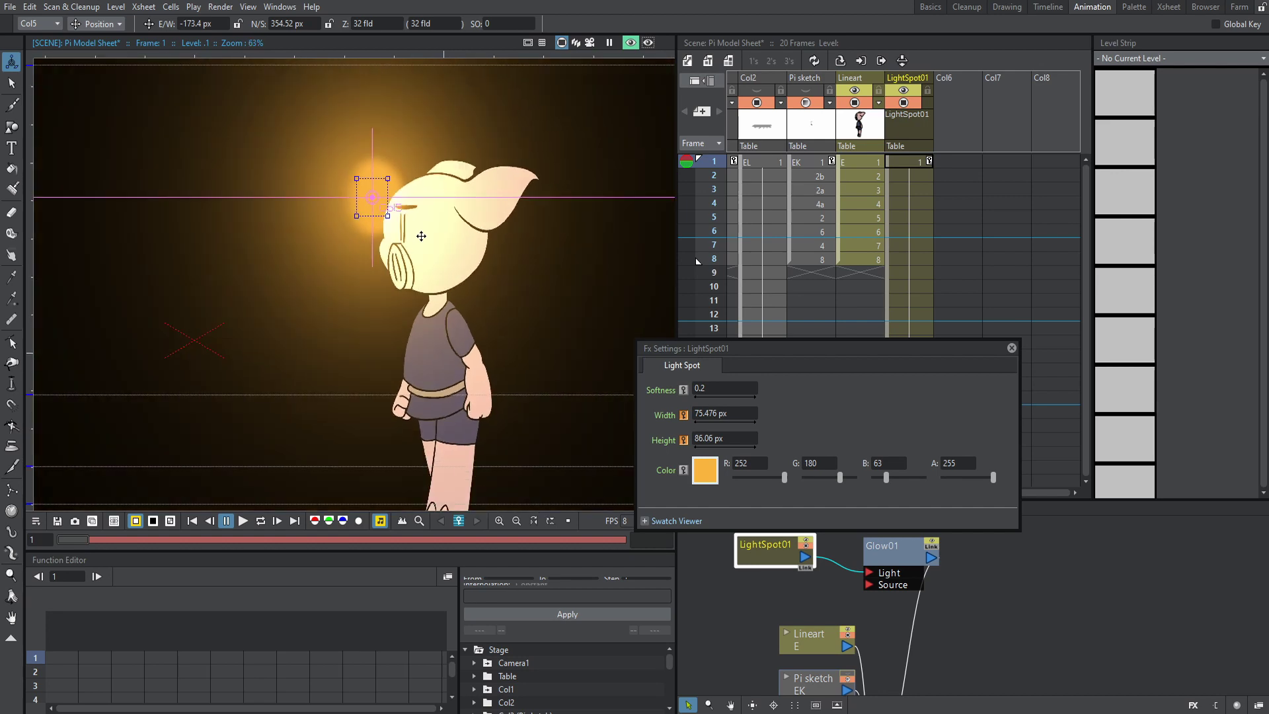
scroll(426, 238, up, 4)
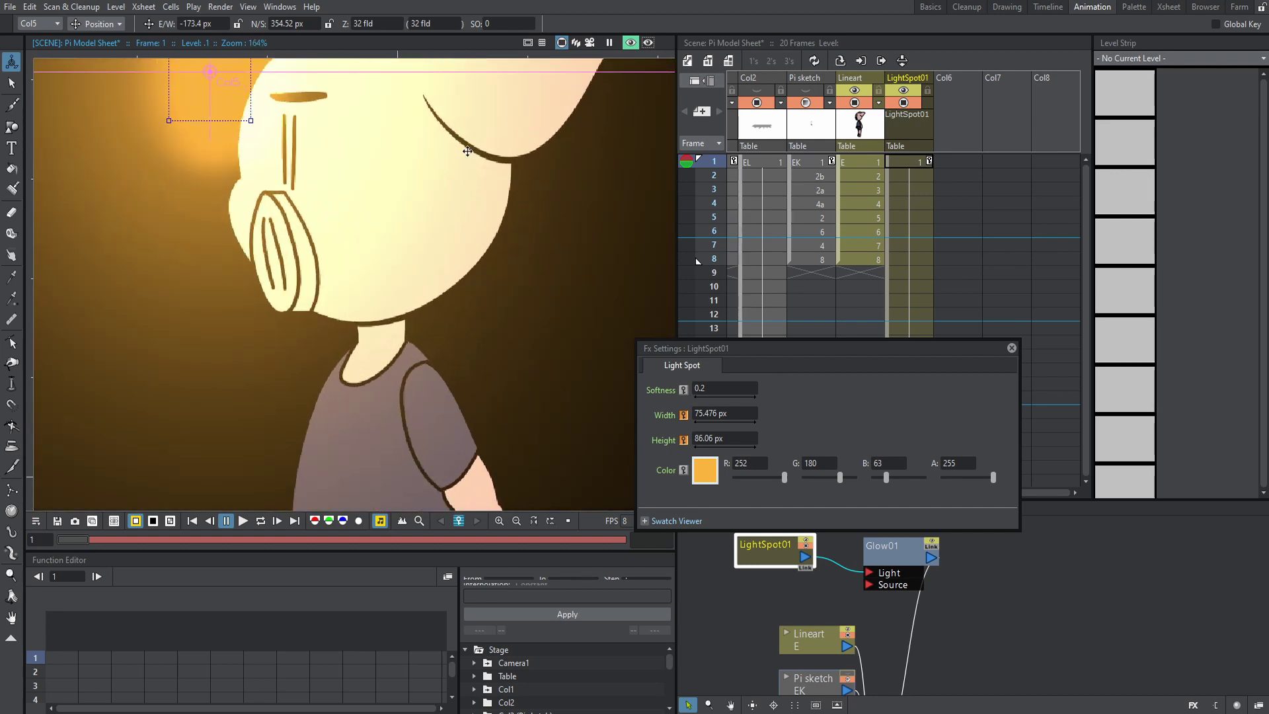
scroll(468, 151, down, 6)
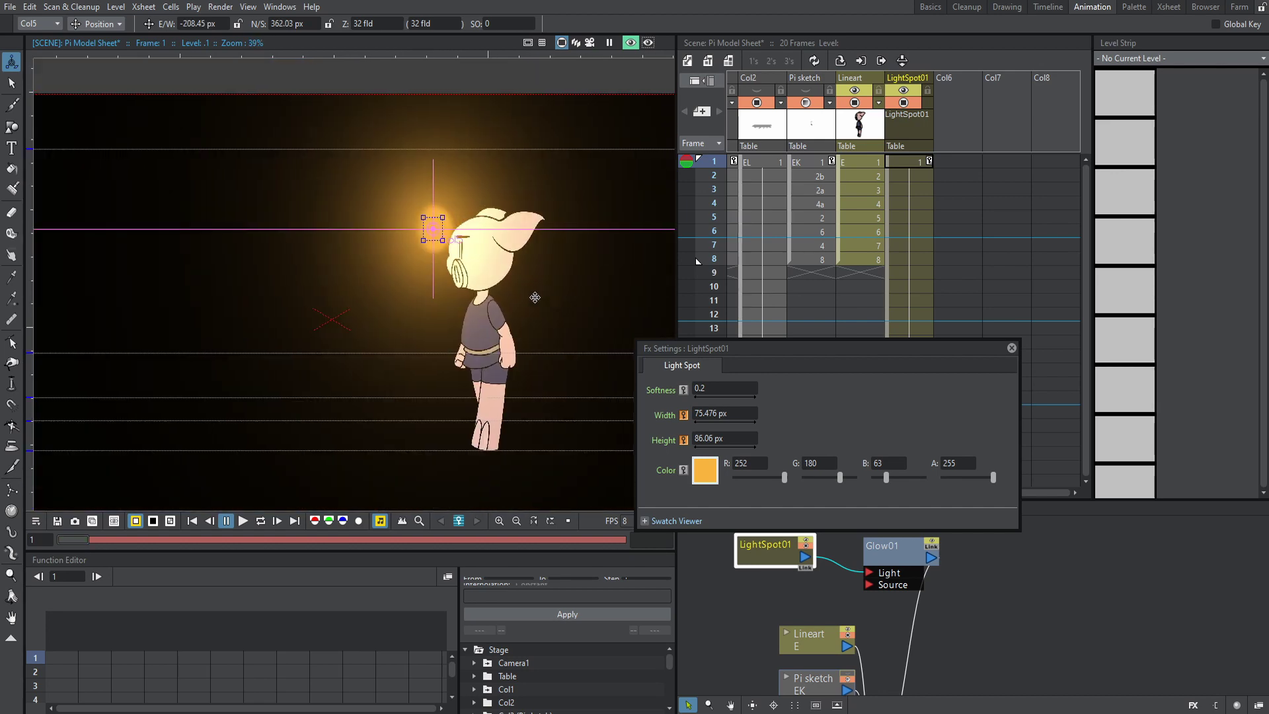
drag(534, 297, 490, 278)
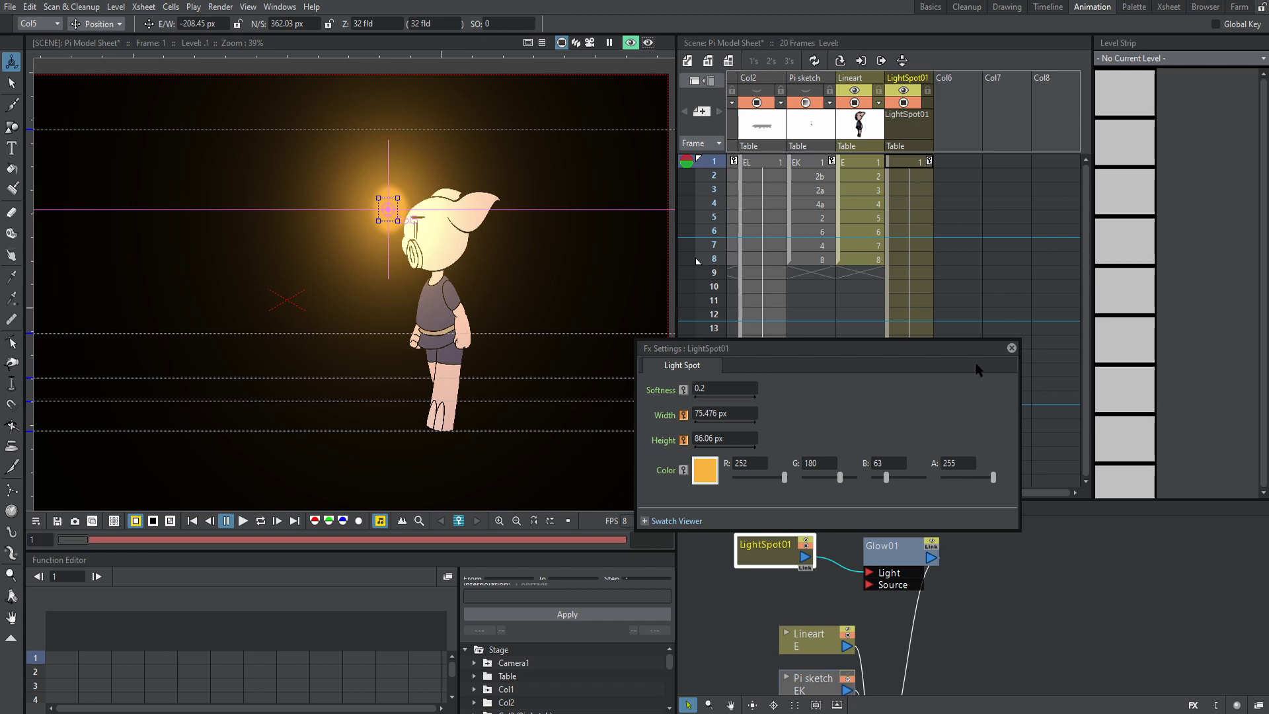
click(1010, 348)
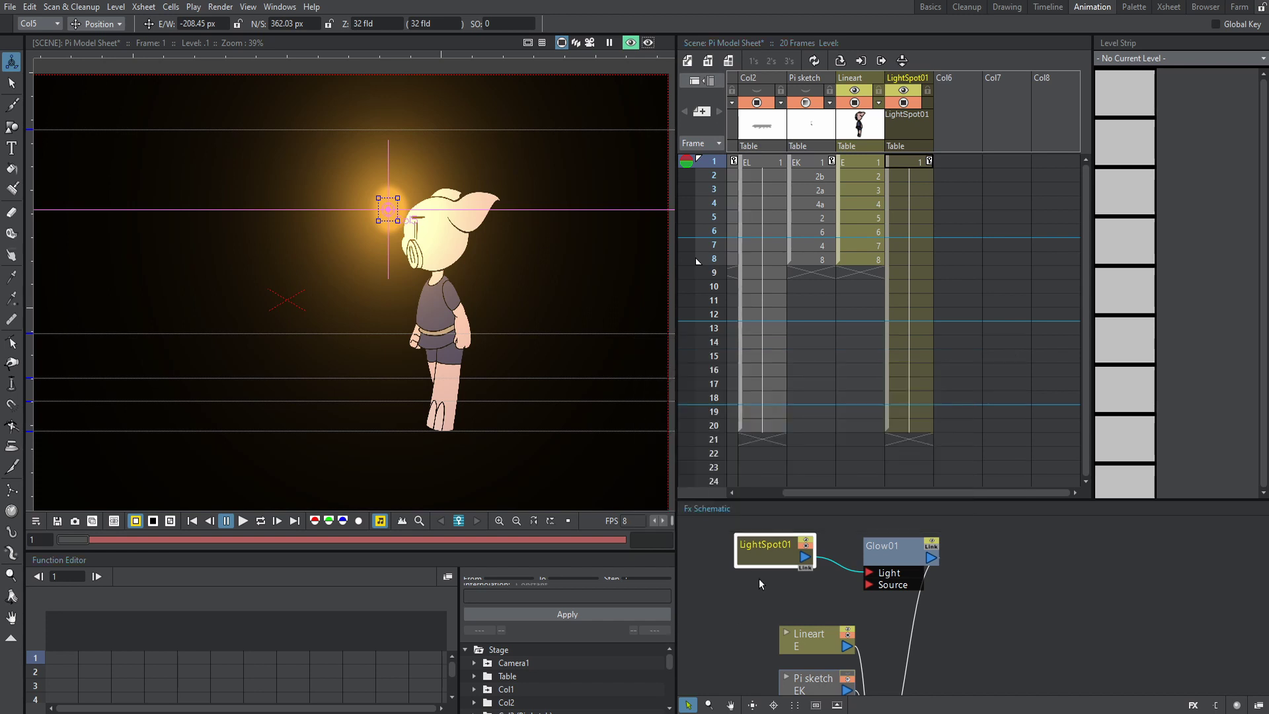
Step: Select the LightSpot02 column at frame 1 and move its light from the torso to in front of the pig's forehead
drag(767, 561, 770, 521)
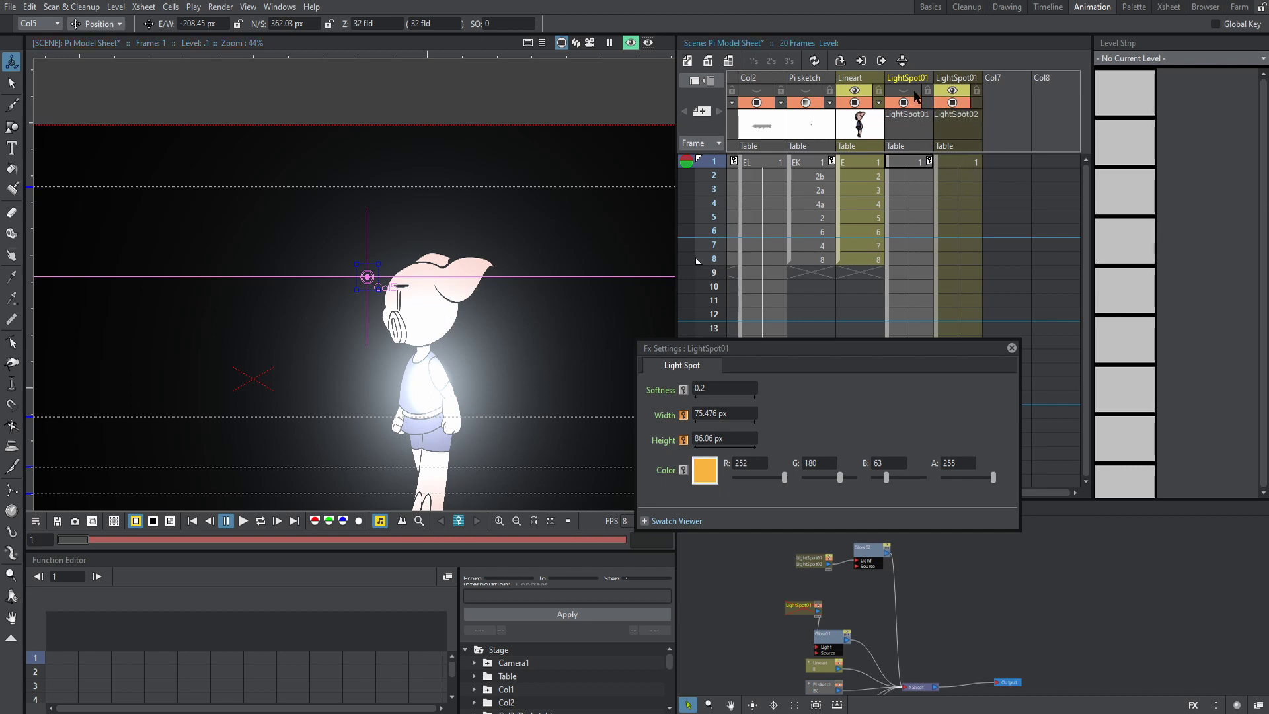
click(948, 161)
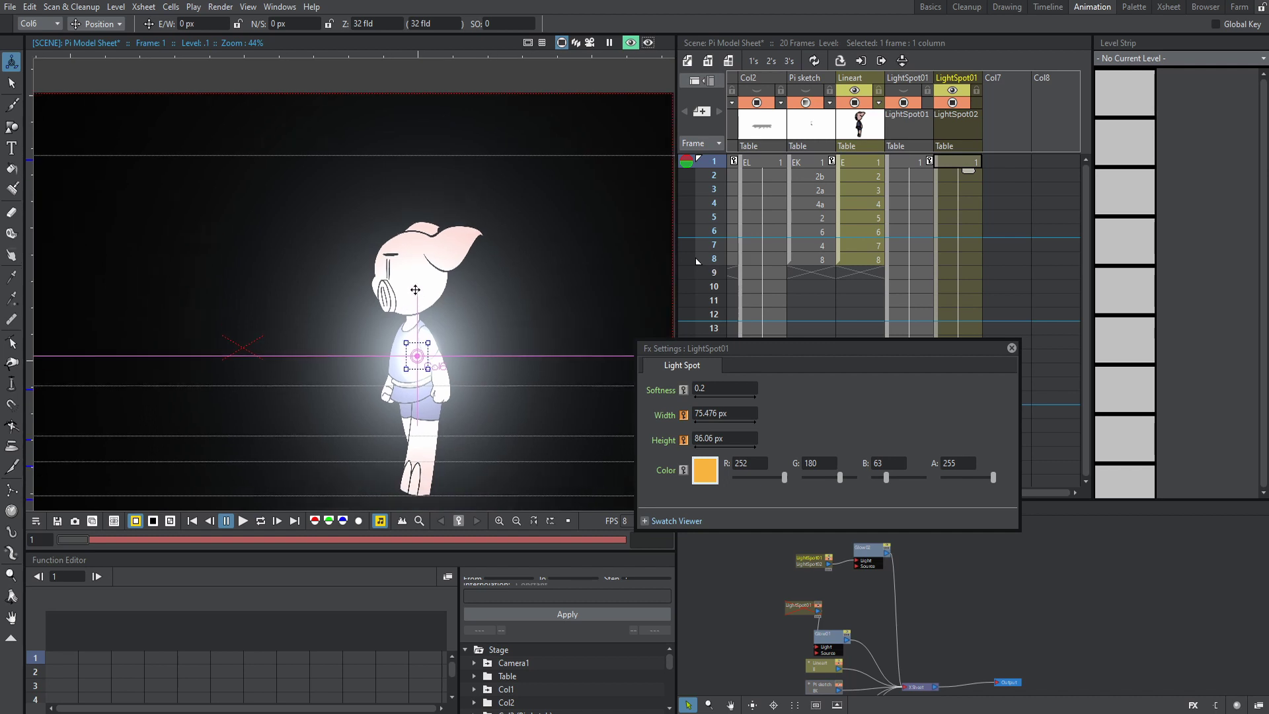
drag(493, 364, 398, 245)
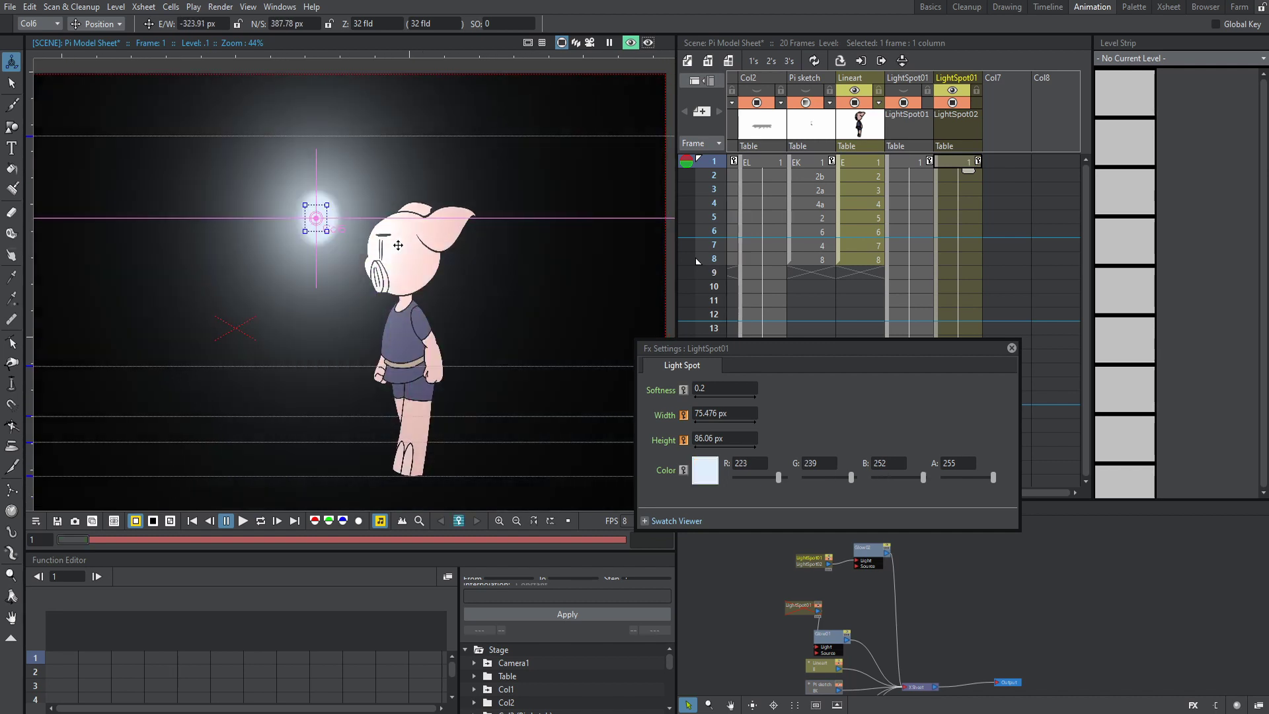
drag(454, 287, 484, 292)
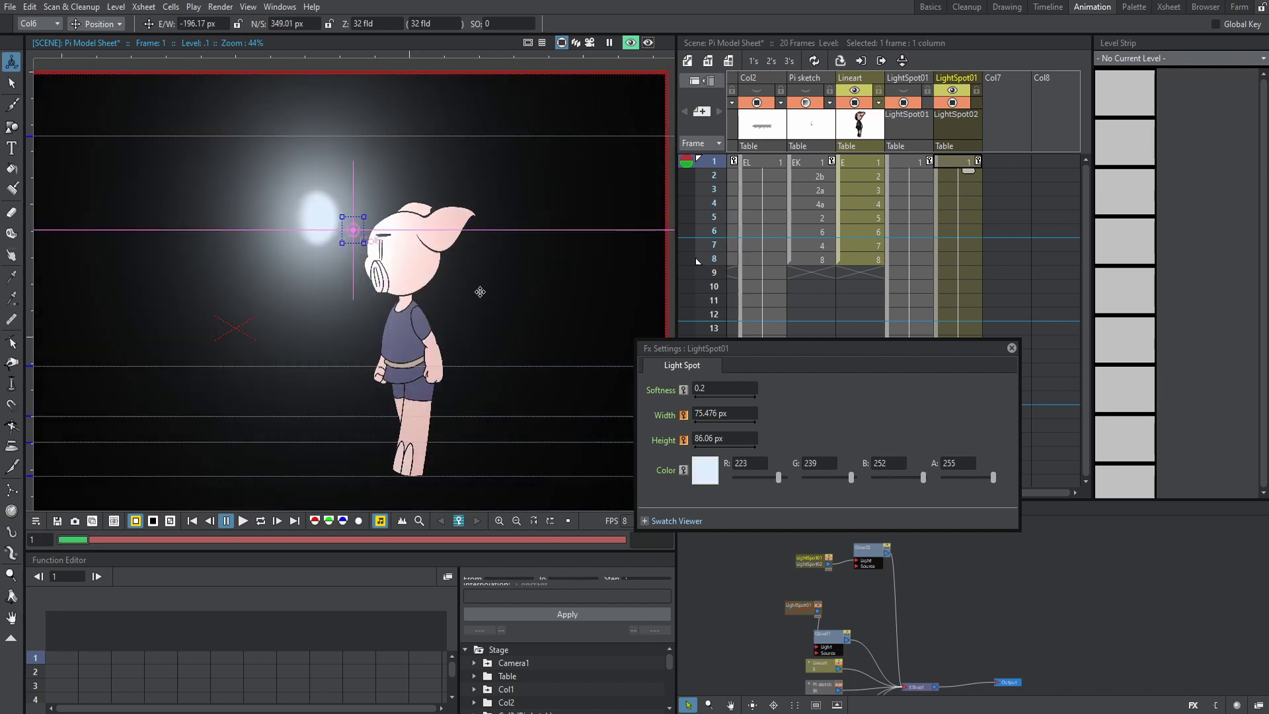
scroll(369, 275, up, 1)
scroll(369, 275, up, 4)
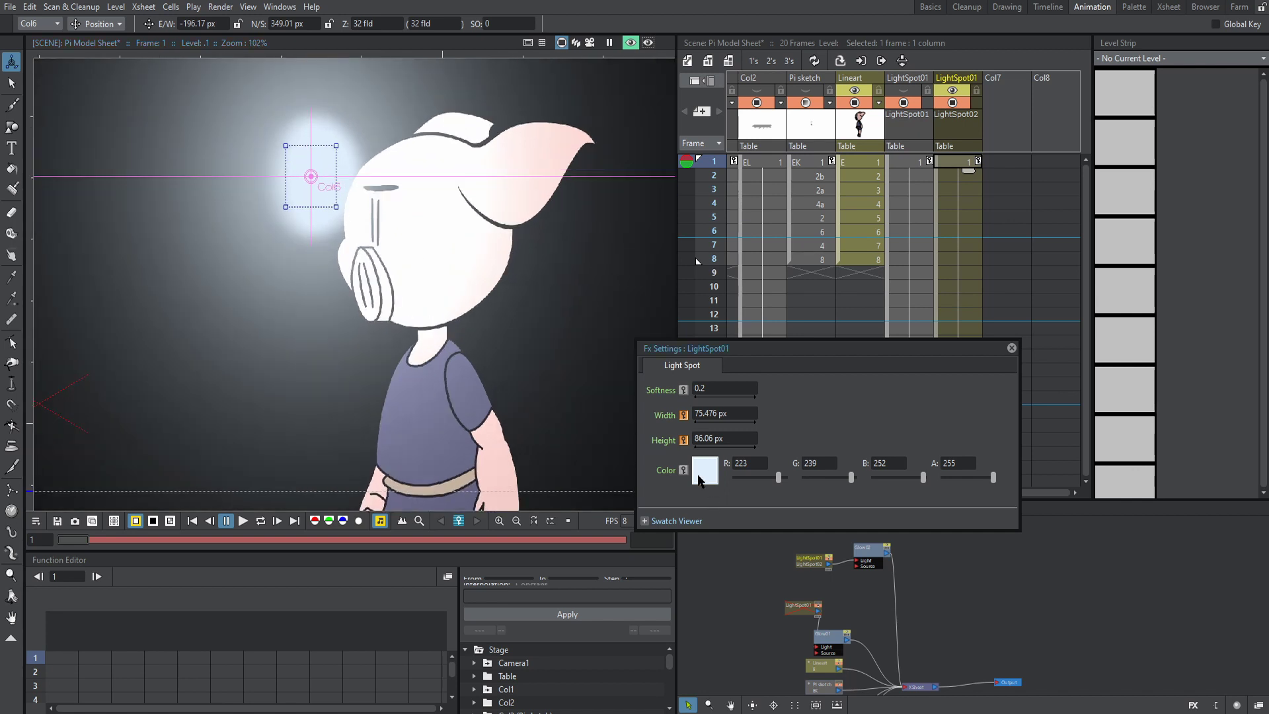
Step: Set the second light spot's color to a pale blue of R 225, G 240, B 252
click(702, 472)
drag(806, 180, 817, 174)
scroll(428, 298, down, 9)
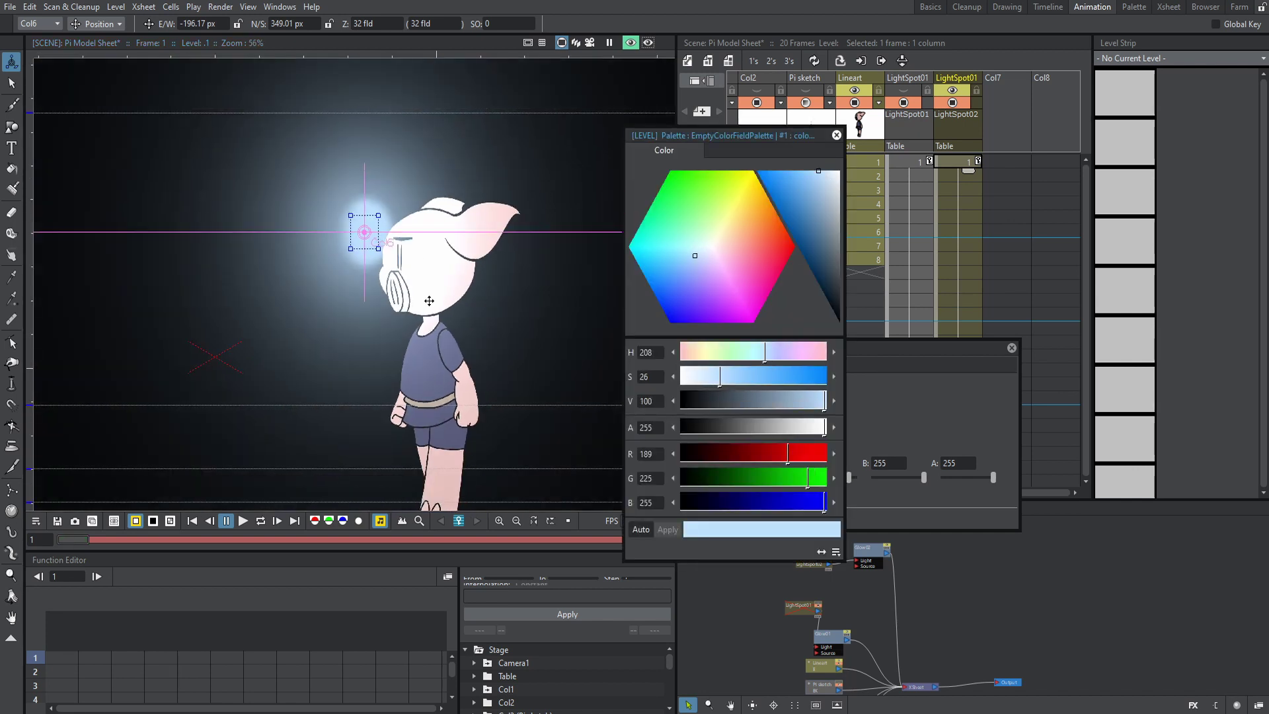
click(832, 171)
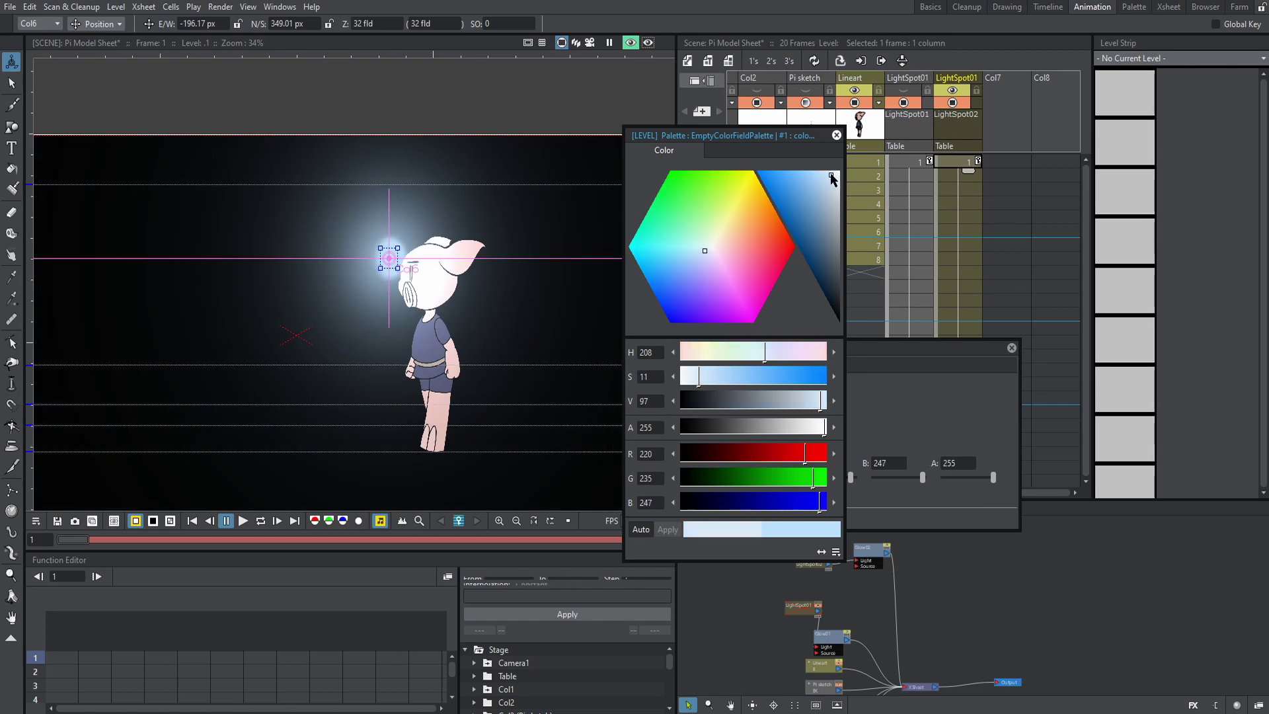
scroll(457, 284, up, 2)
click(836, 134)
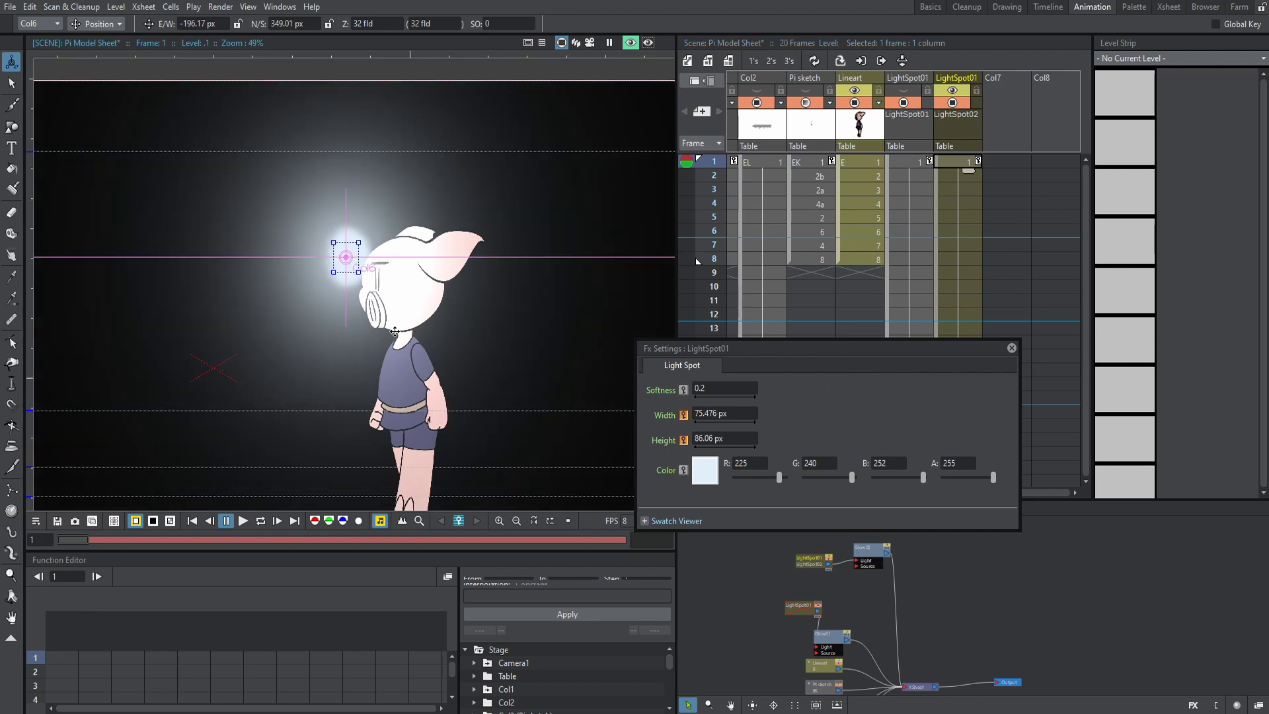
Step: Try the second light spot in front of the pig's torso and farther out in front of its face
scroll(402, 352, up, 2)
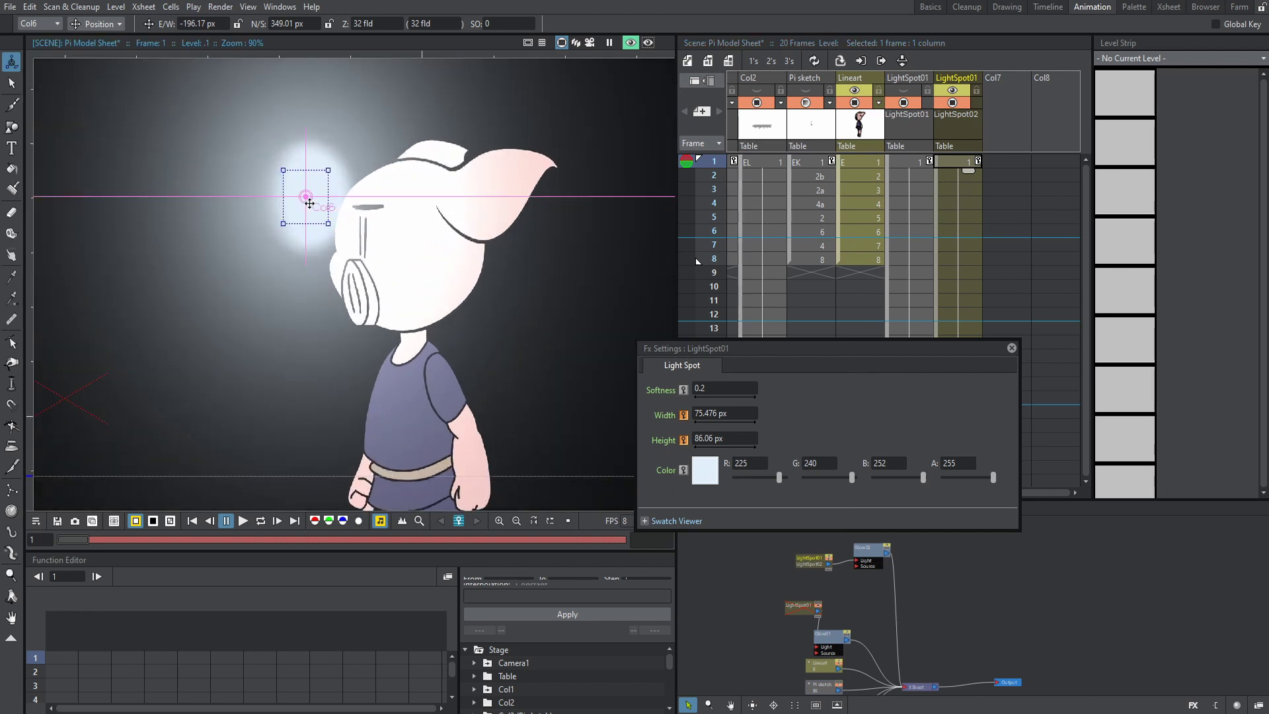
drag(309, 203, 316, 396)
drag(409, 363, 432, 284)
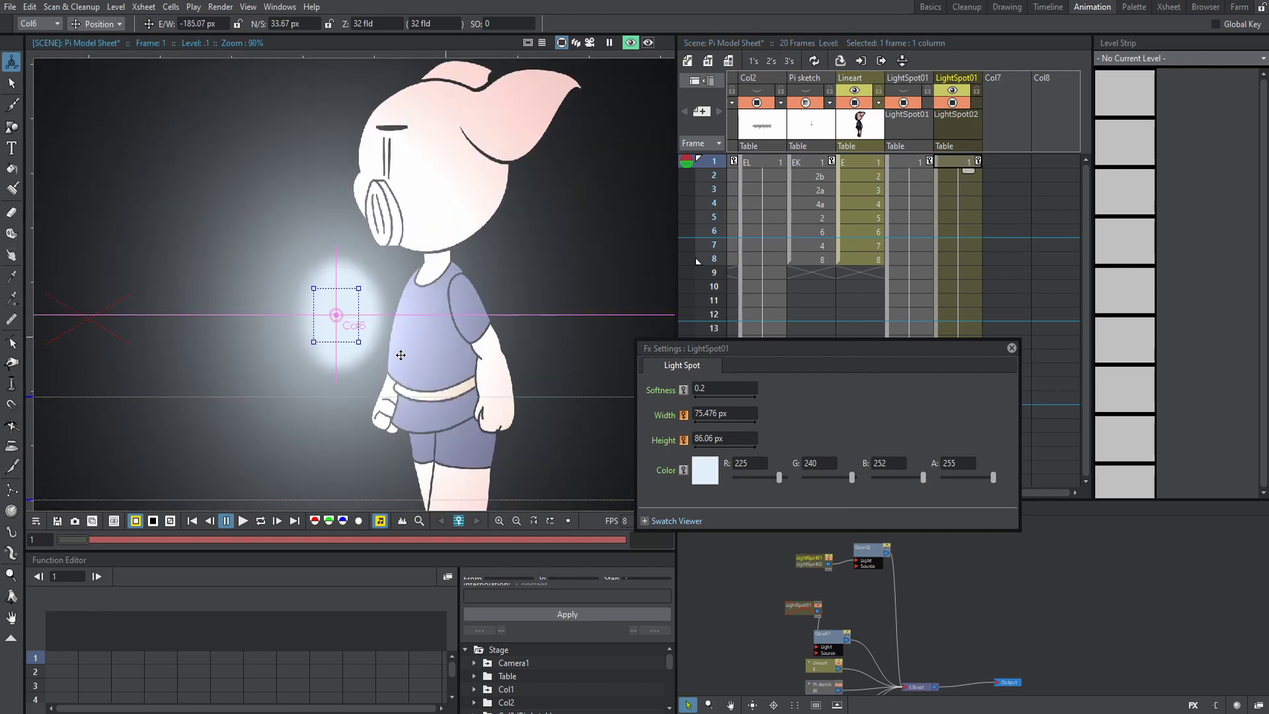
scroll(452, 118, down, 3)
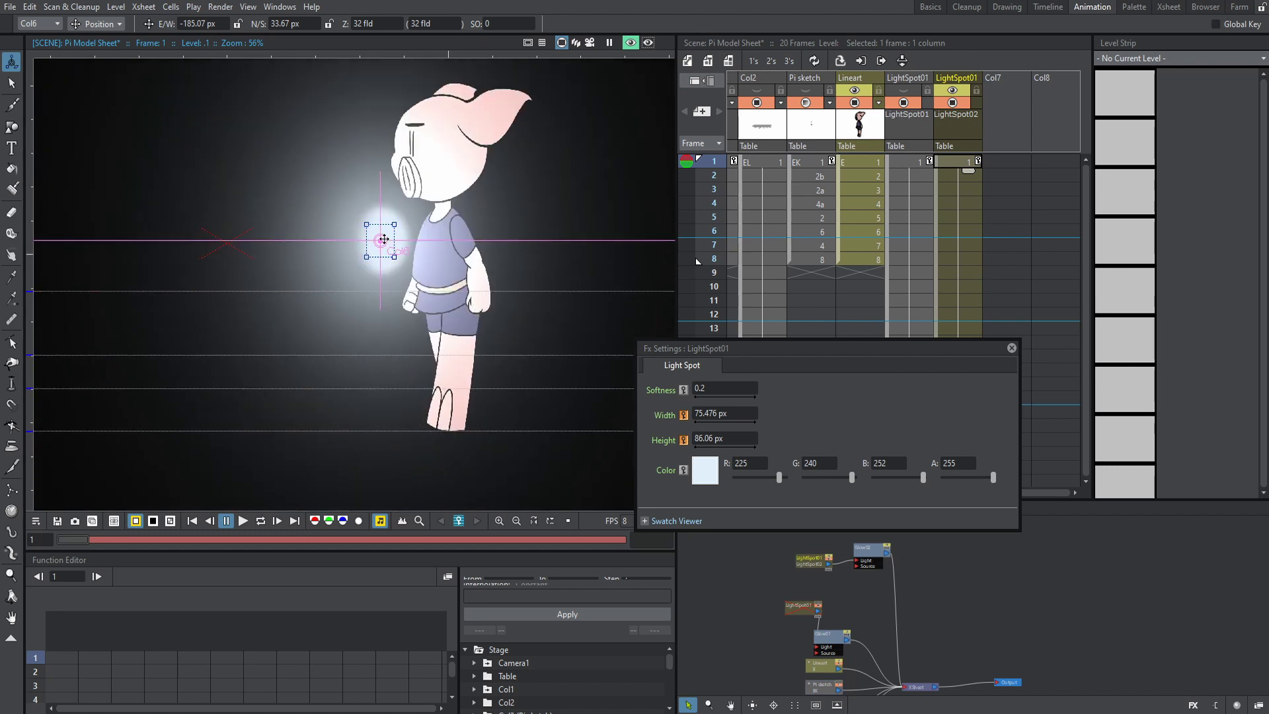
drag(384, 240, 426, 368)
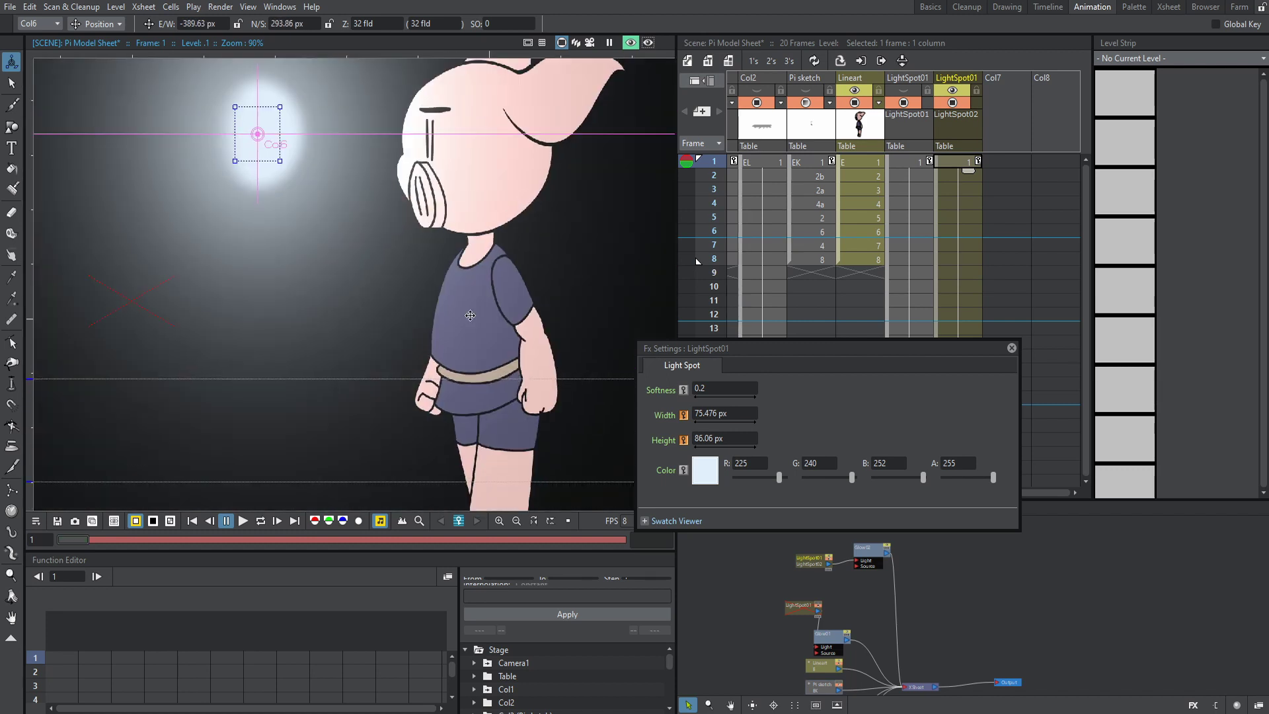
scroll(469, 313, down, 1)
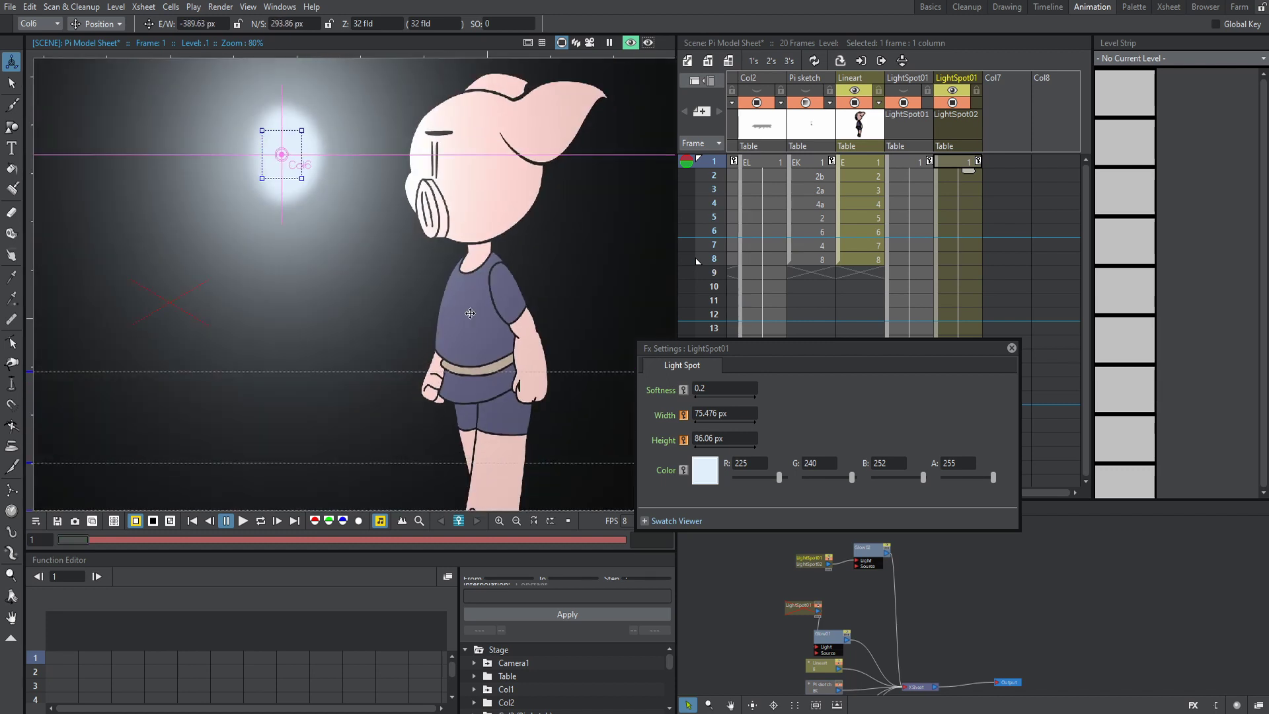
drag(291, 159, 380, 310)
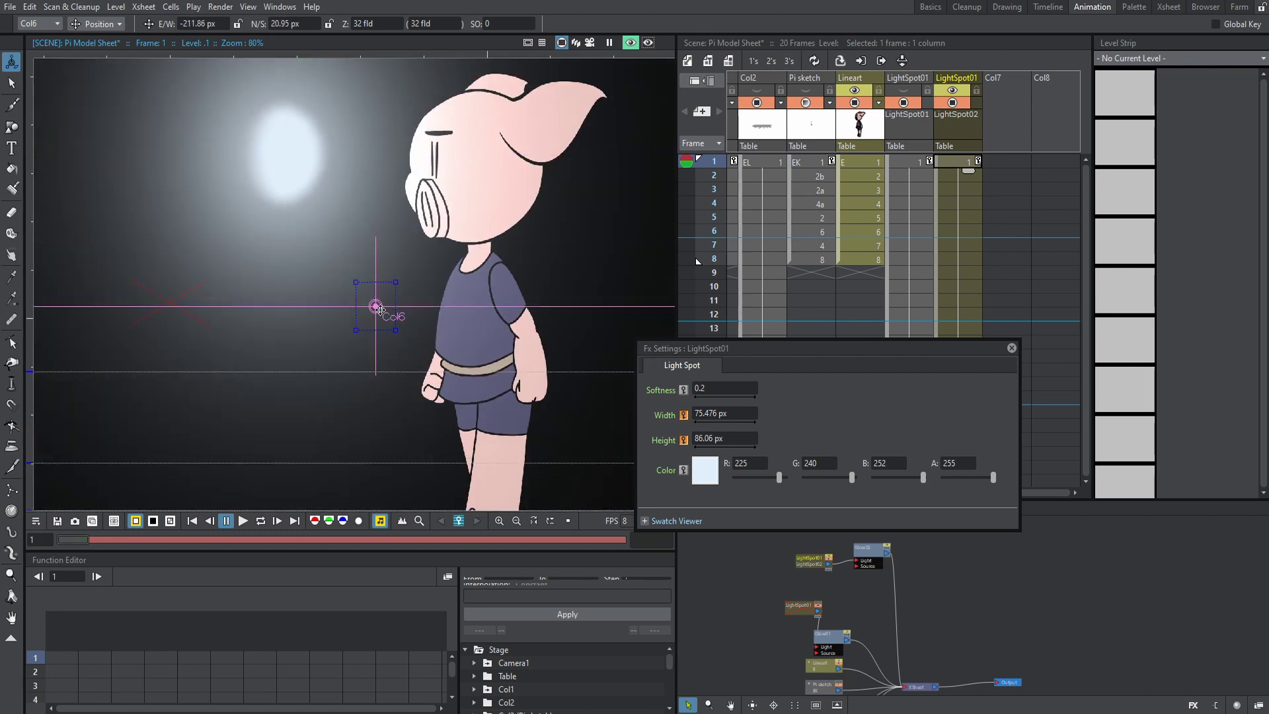
scroll(379, 309, up, 3)
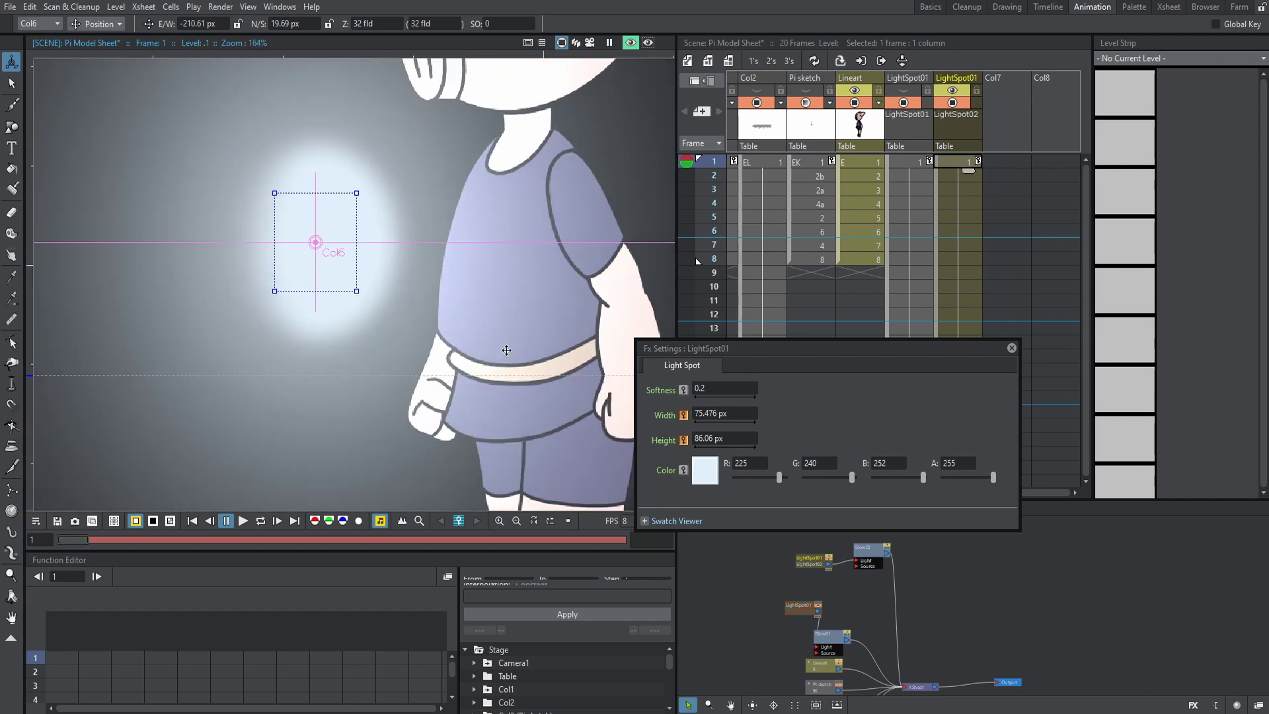
scroll(545, 336, down, 4)
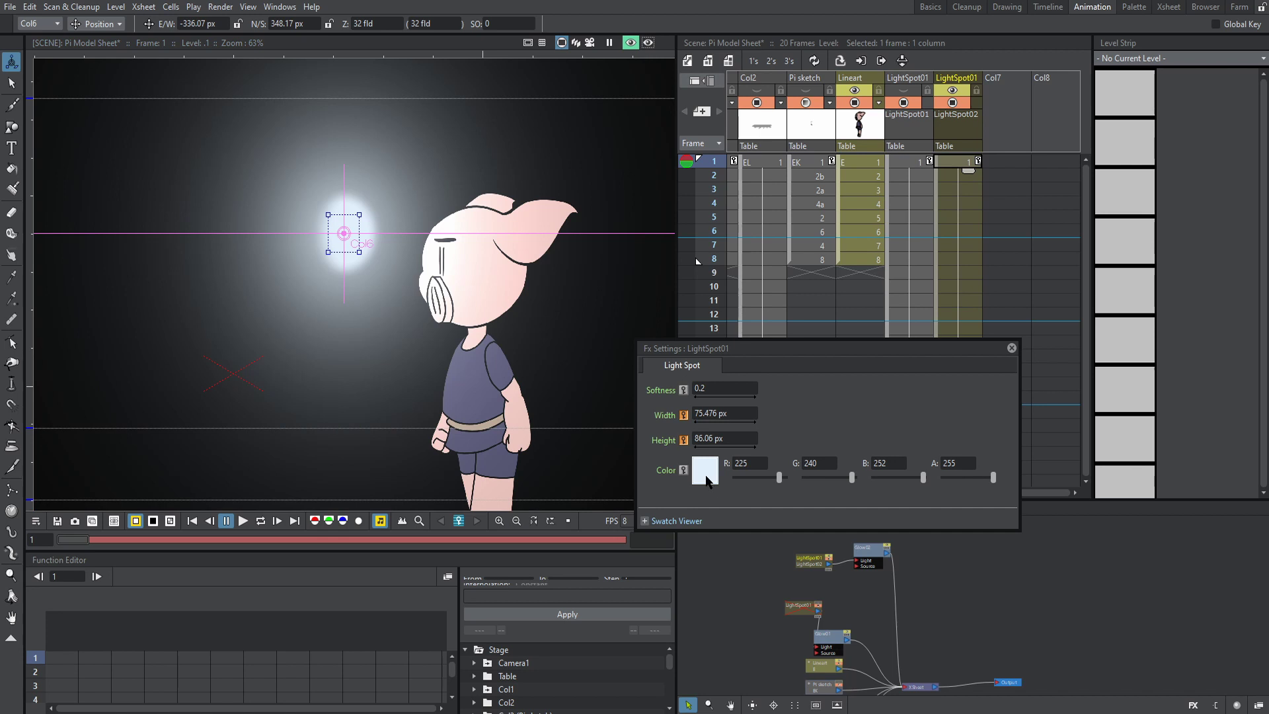
Step: Recolor the second light spot to a pinkish red of R 252, G 96, B 109
click(705, 469)
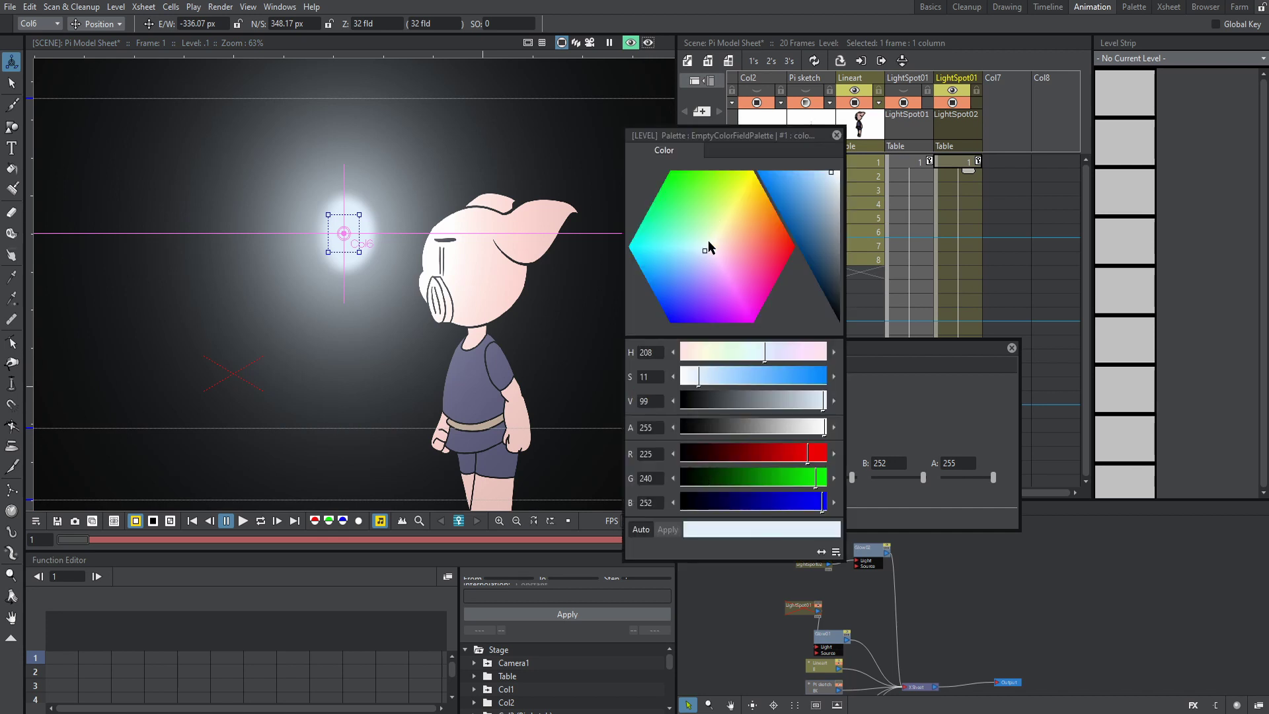
drag(704, 250, 724, 250)
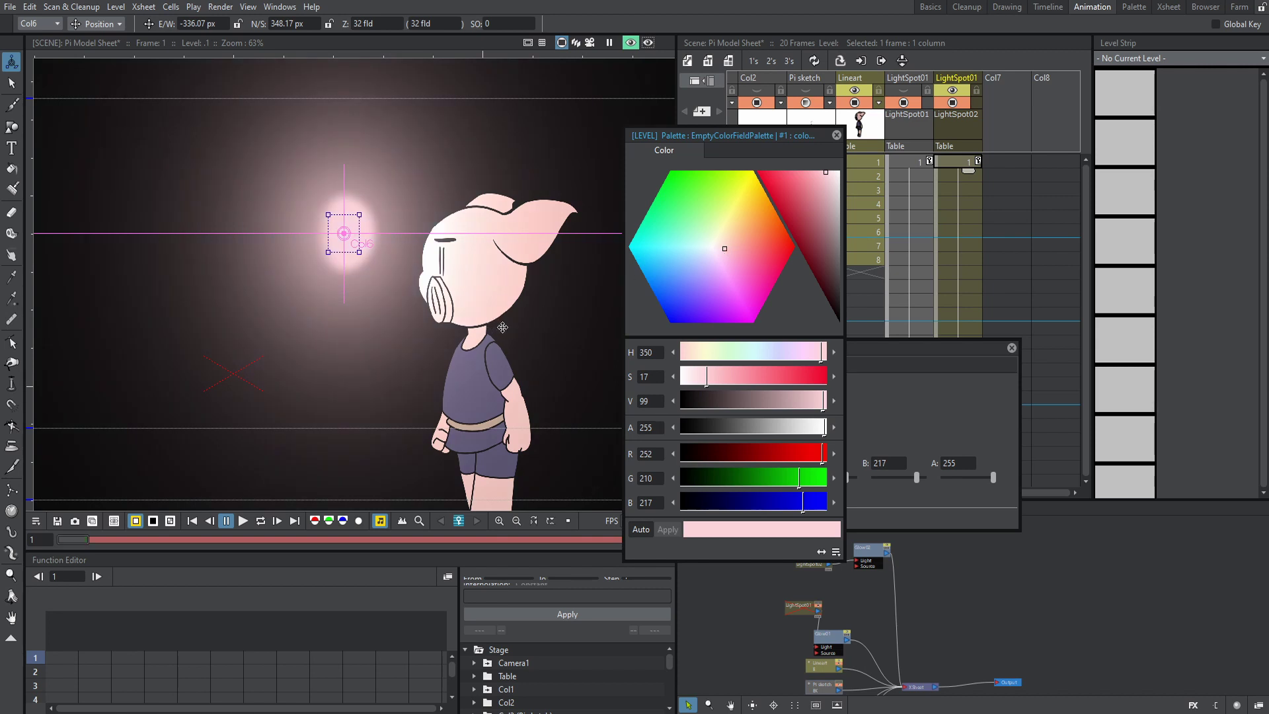
click(760, 251)
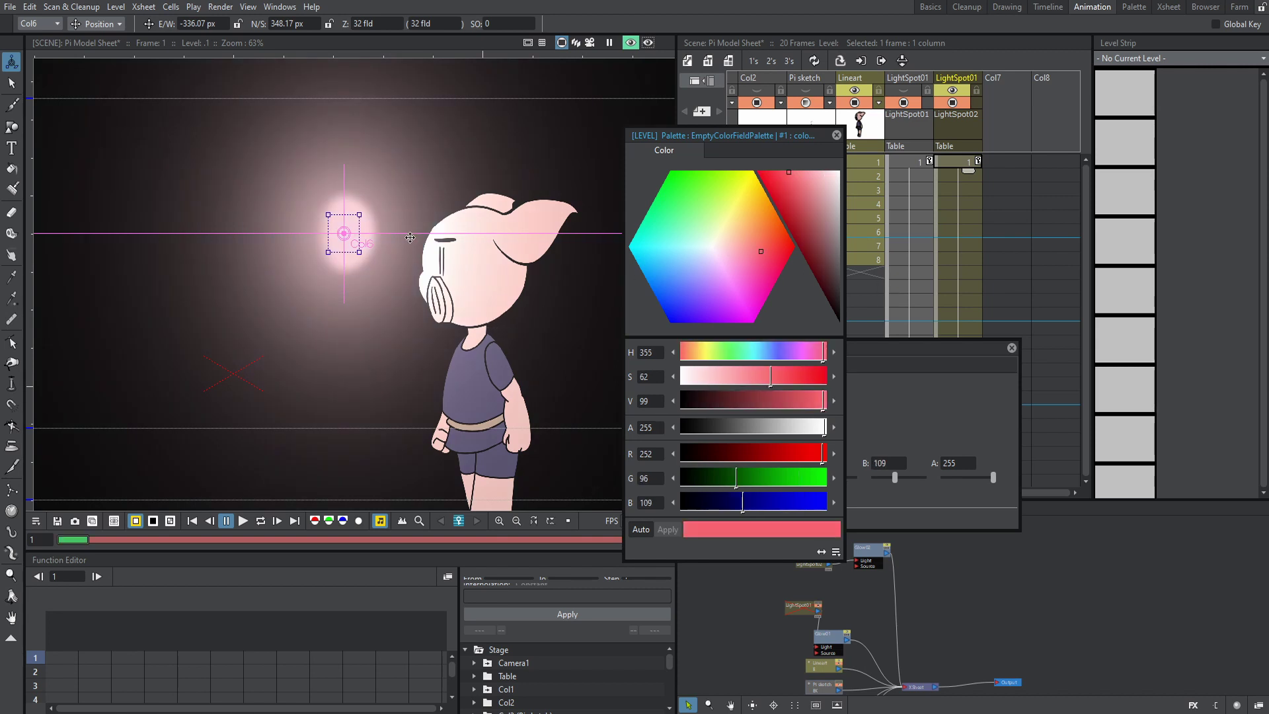
Step: Move the red light spot down in front of the pig's hand, to about E/W -169 px, N/S -48 px, and close the color editor
scroll(370, 245, down, 2)
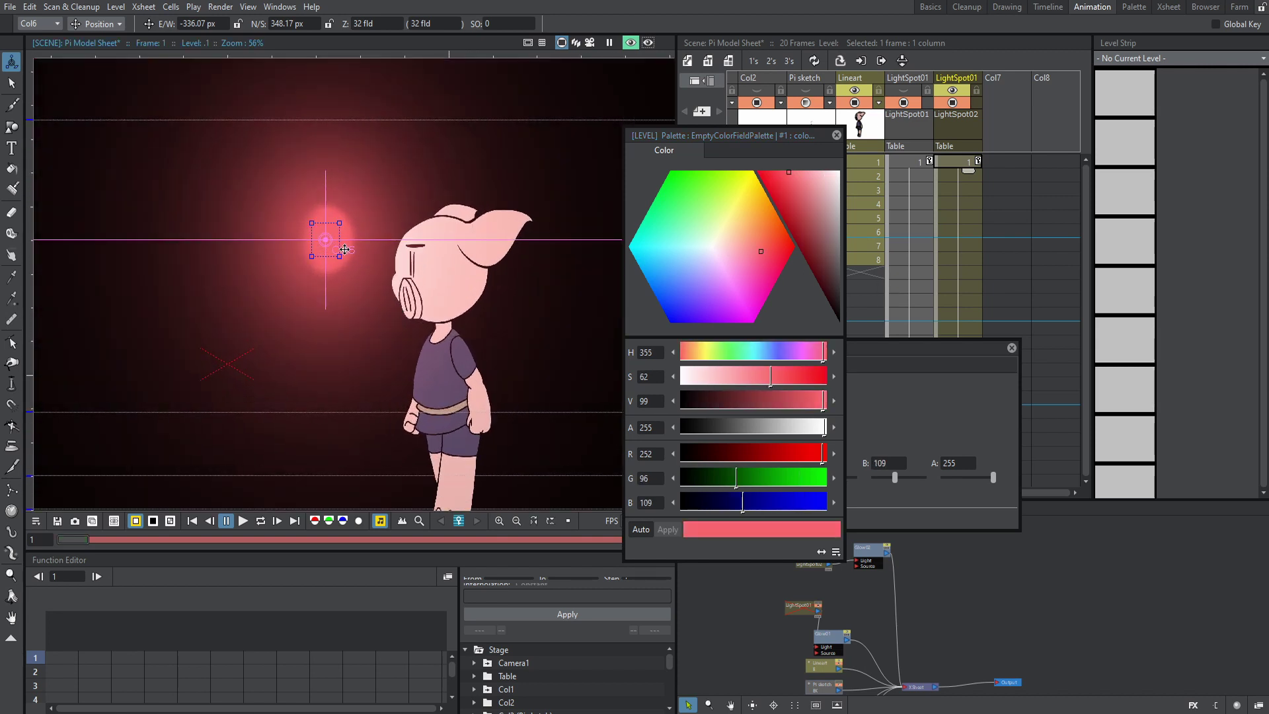
drag(345, 249, 392, 399)
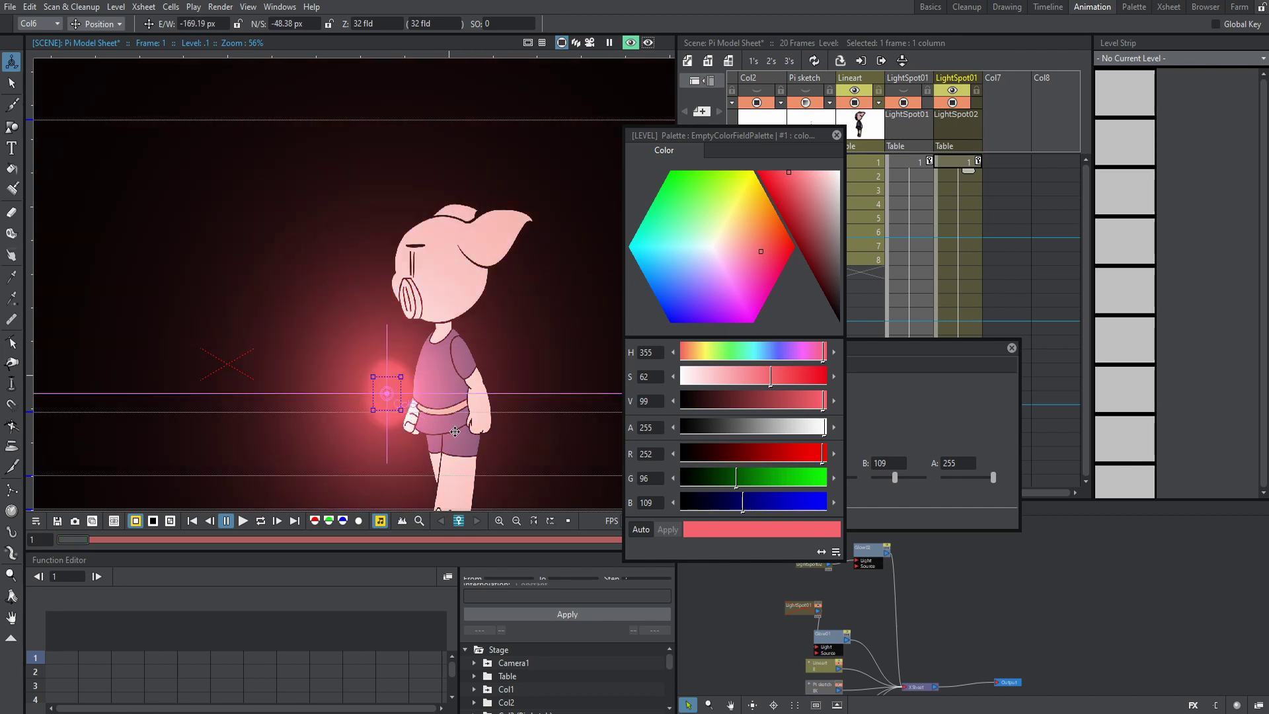
scroll(444, 417, up, 5)
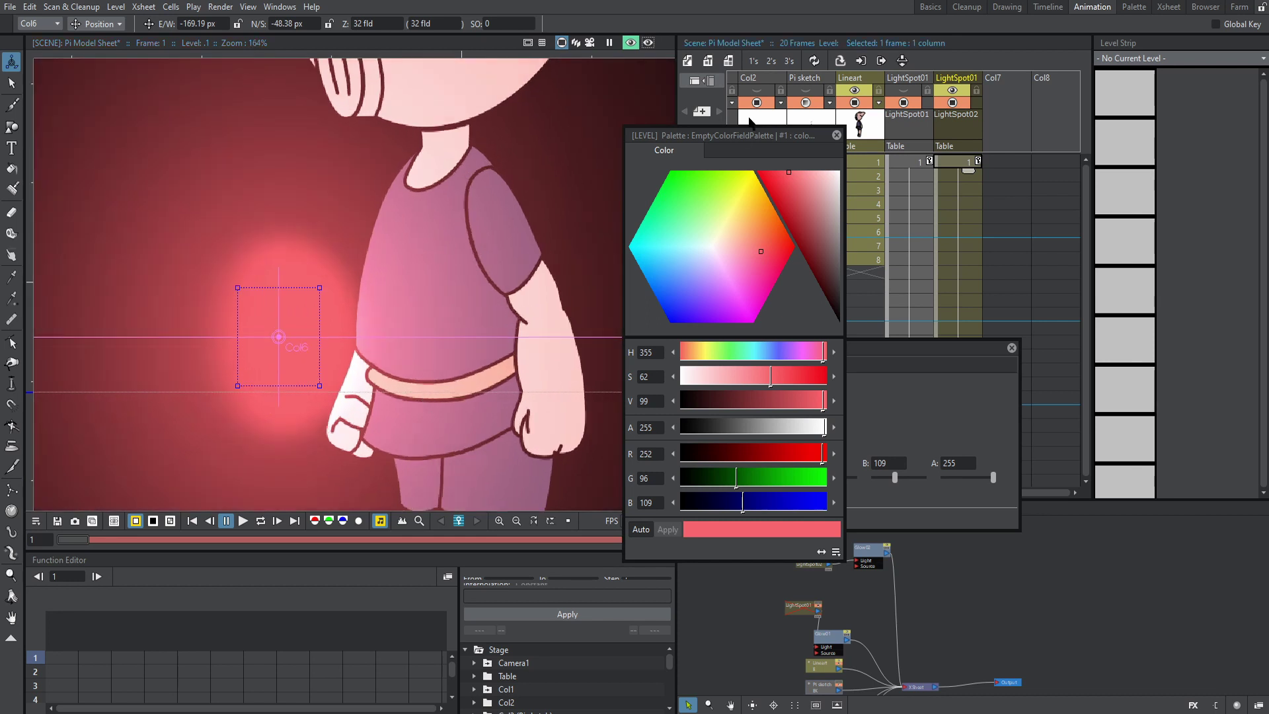
click(836, 135)
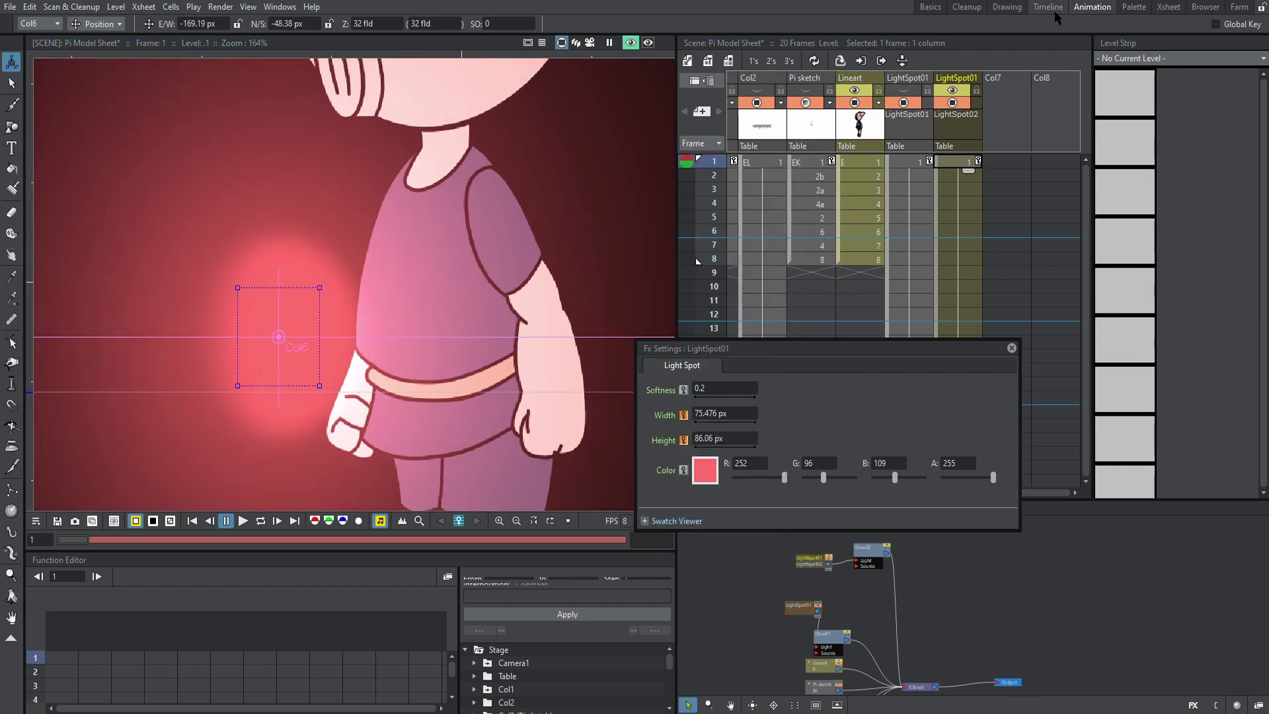
Step: Switch to the Palette workspace with the Lineart drawing at frame 2 selected, and preview the lit pig without the Fx settings window
click(1133, 7)
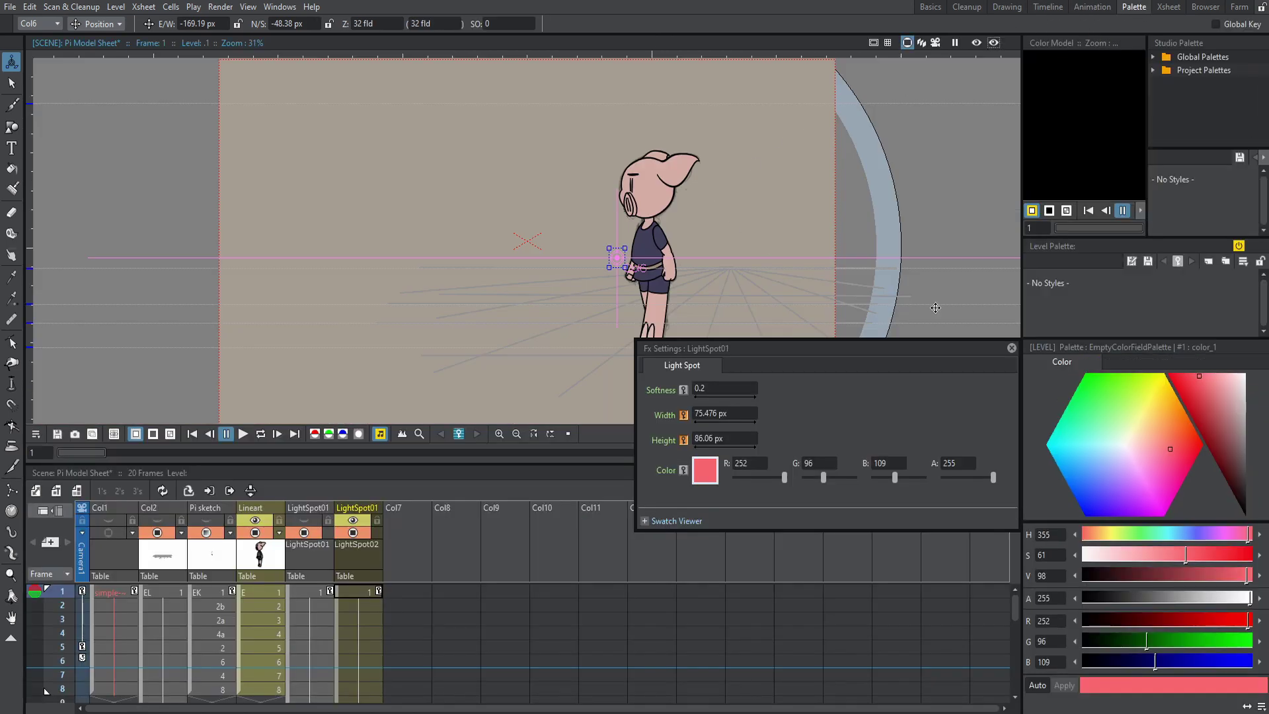
drag(896, 350, 843, 231)
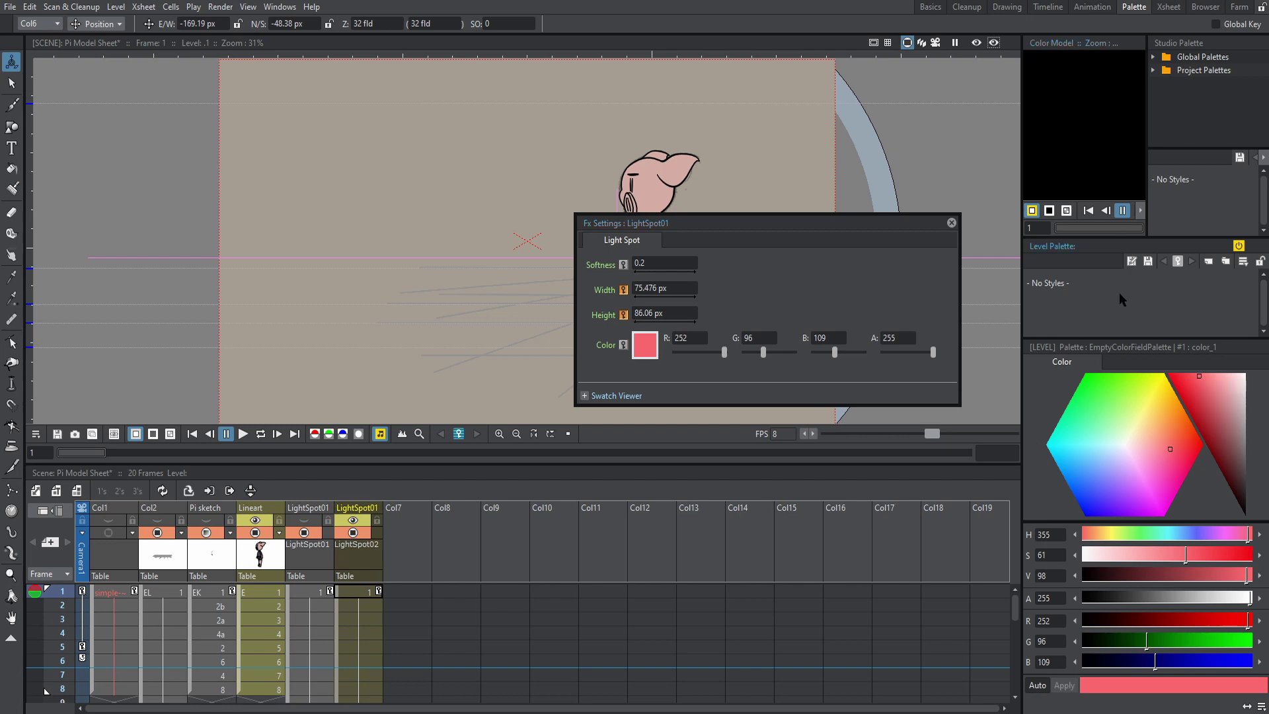
click(277, 604)
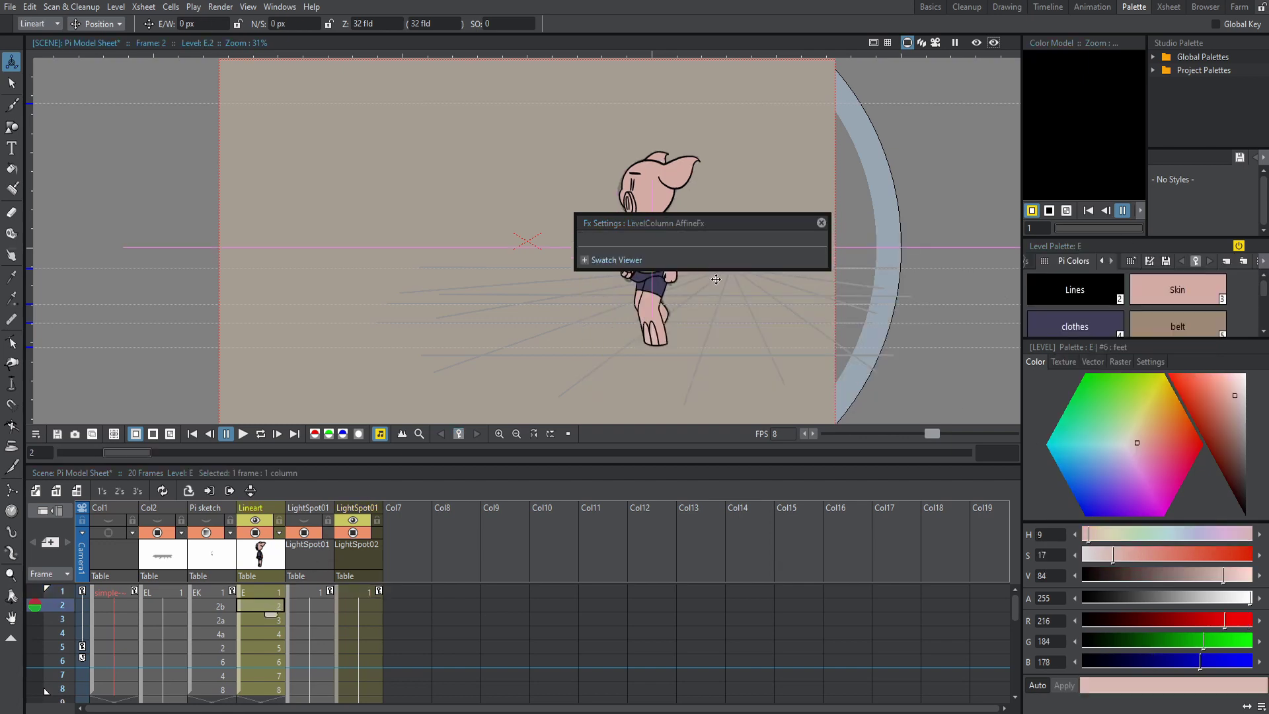
scroll(716, 279, up, 2)
click(976, 43)
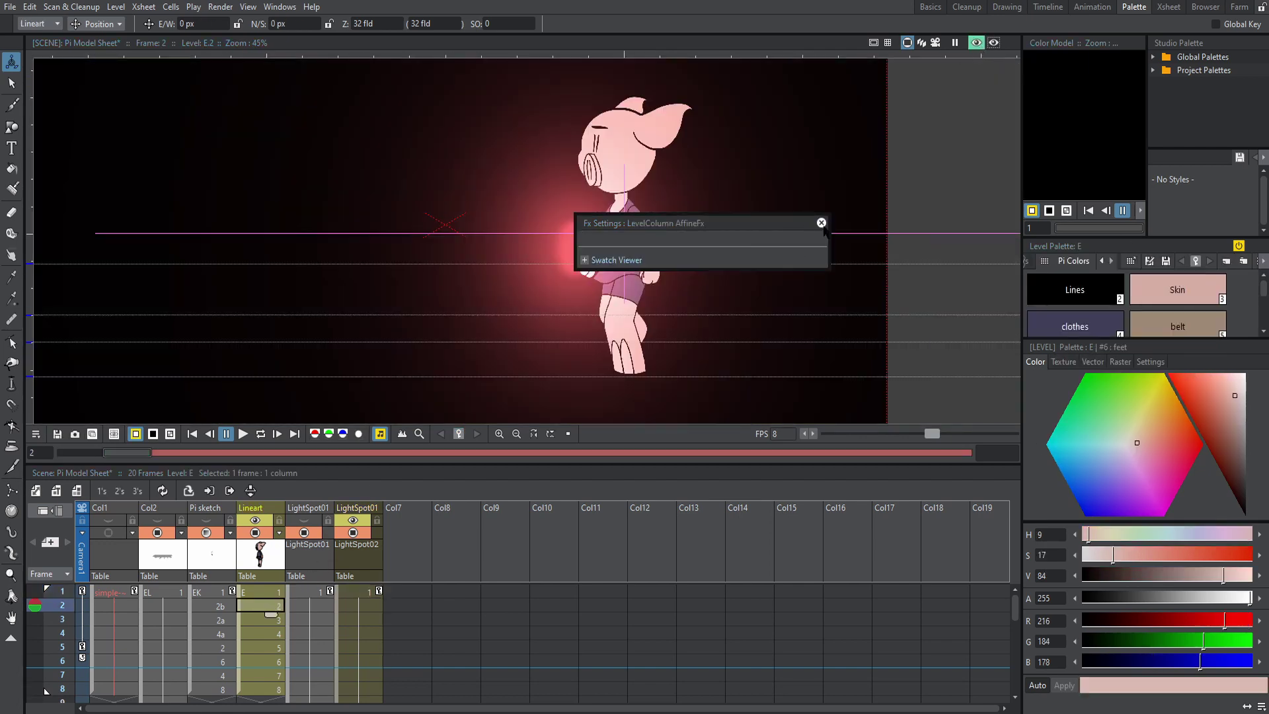
click(821, 223)
scroll(635, 246, up, 1)
scroll(635, 246, up, 5)
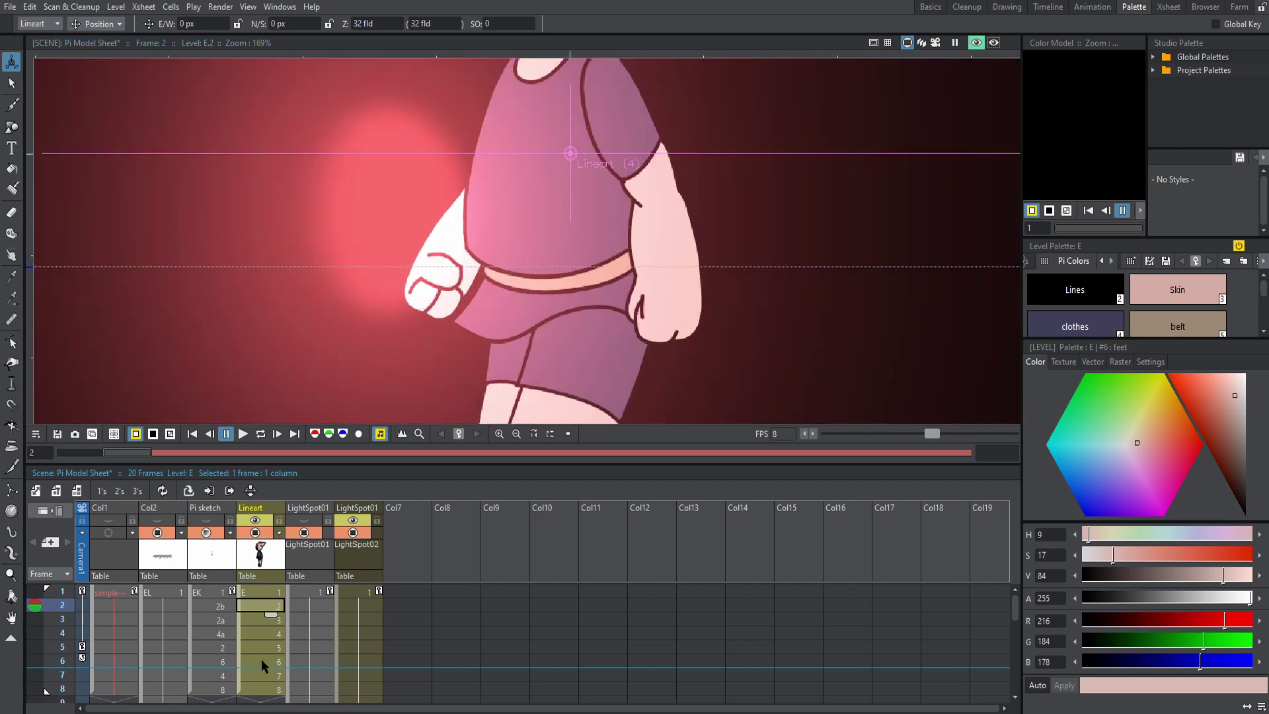
Step: At Lineart frame 1, adjust the belt style to a warm tan of R 183, G 157, B 136
click(264, 590)
click(1177, 323)
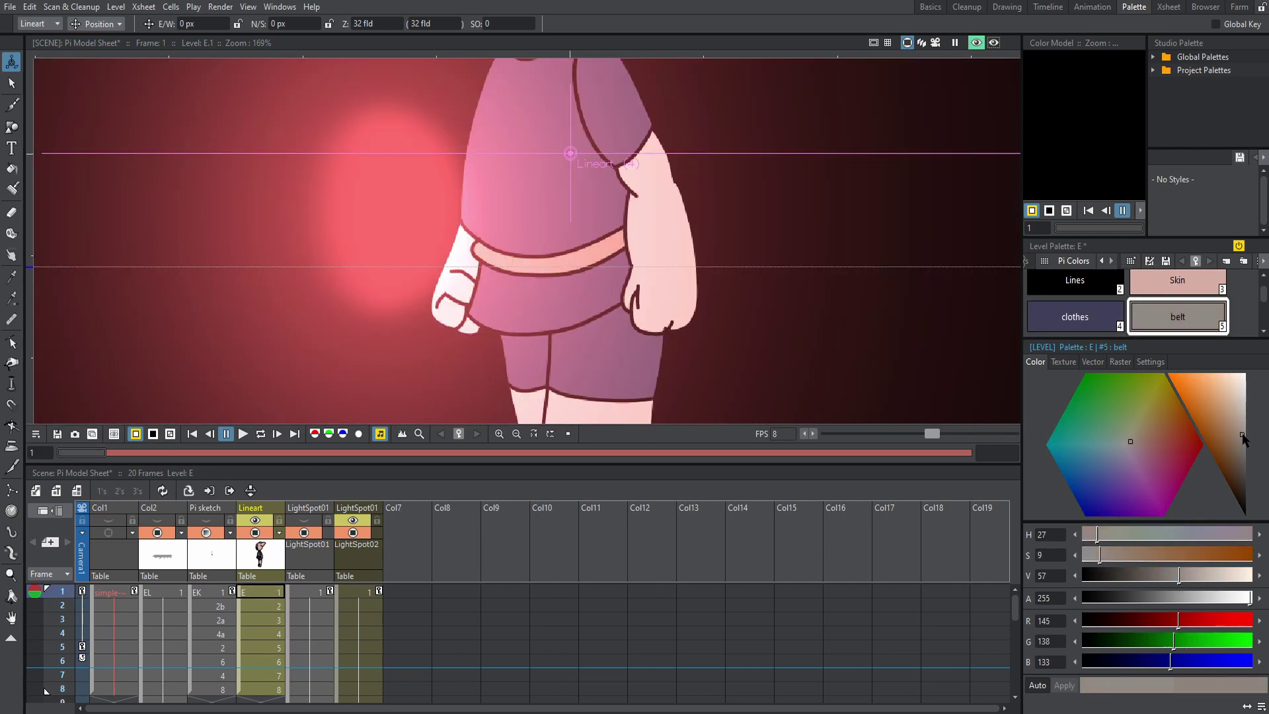
click(1245, 422)
drag(1243, 418, 1231, 416)
scroll(762, 216, down, 5)
drag(703, 268, 702, 205)
scroll(745, 255, up, 4)
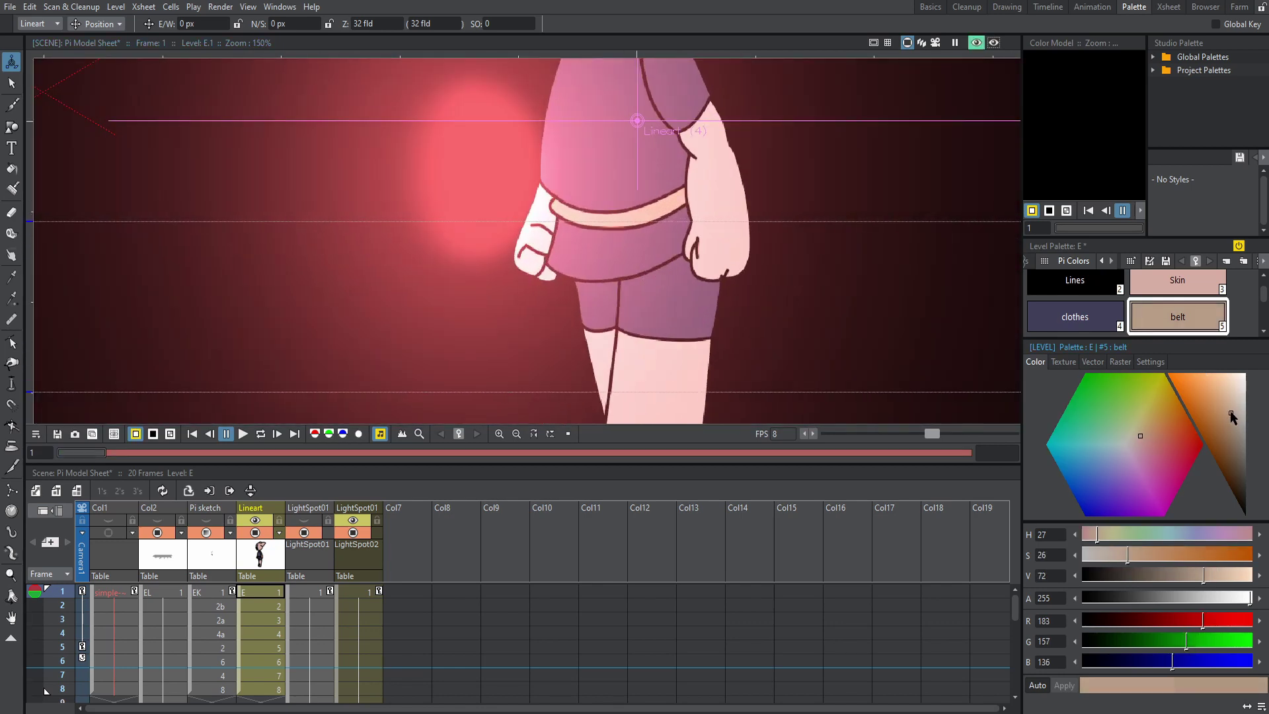
click(1230, 414)
Step: Turn off the preview and shift the belt style toward pink at R 183, G 151, B 151
click(975, 42)
scroll(672, 177, down, 5)
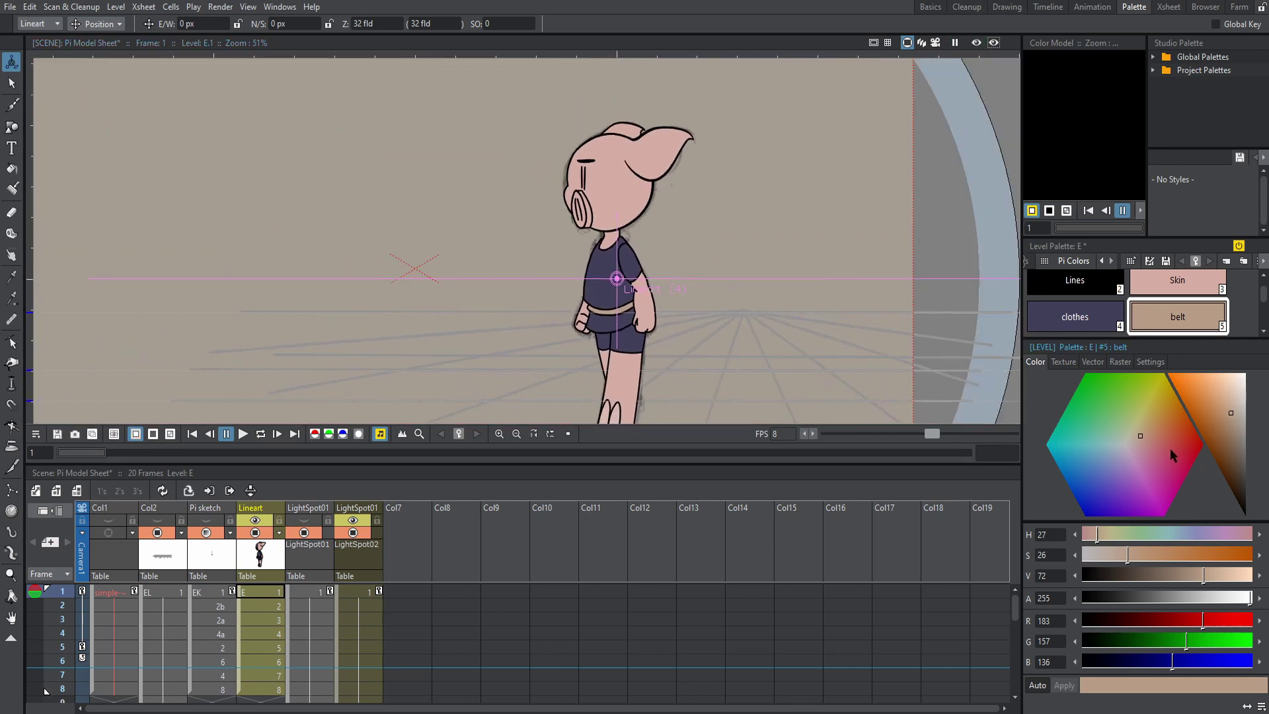
drag(1140, 436, 1138, 445)
scroll(668, 356, up, 3)
scroll(668, 356, up, 4)
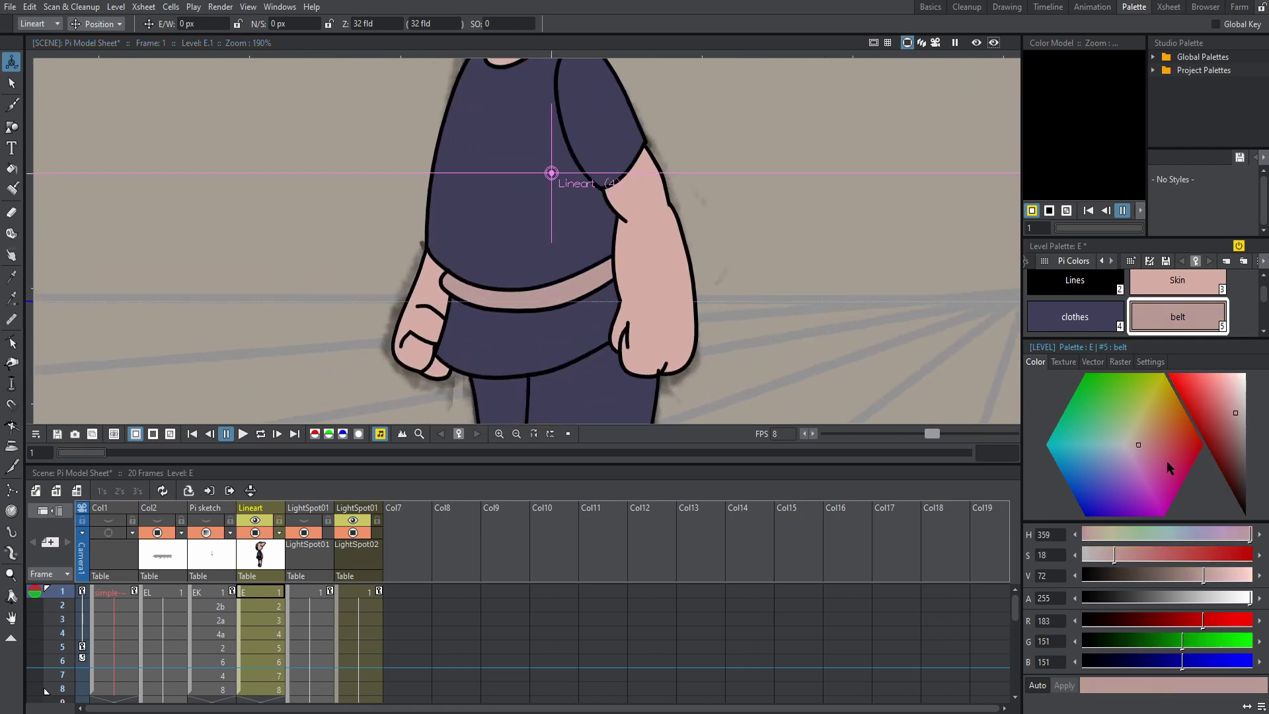
Step: Shift the belt style back to a tan of R 183, G 155, B 134 and check it on the whole pig
drag(1134, 445, 1140, 435)
scroll(738, 342, down, 2)
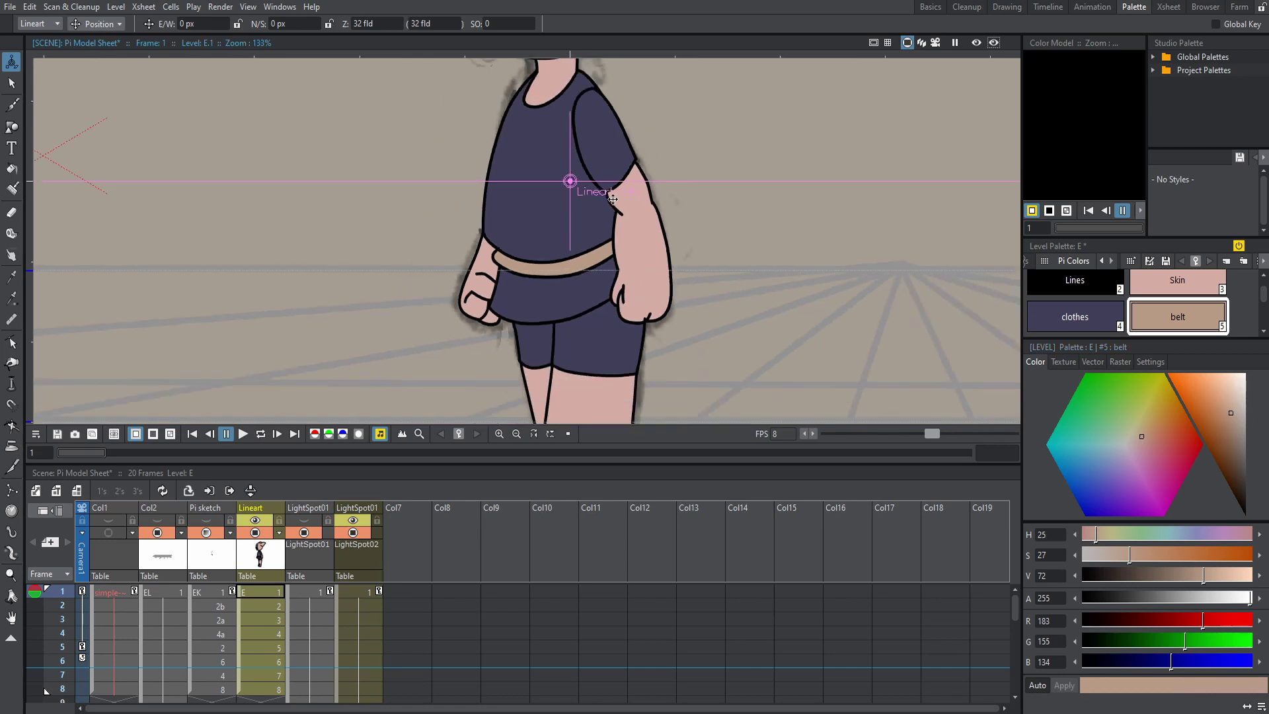
scroll(678, 280, down, 3)
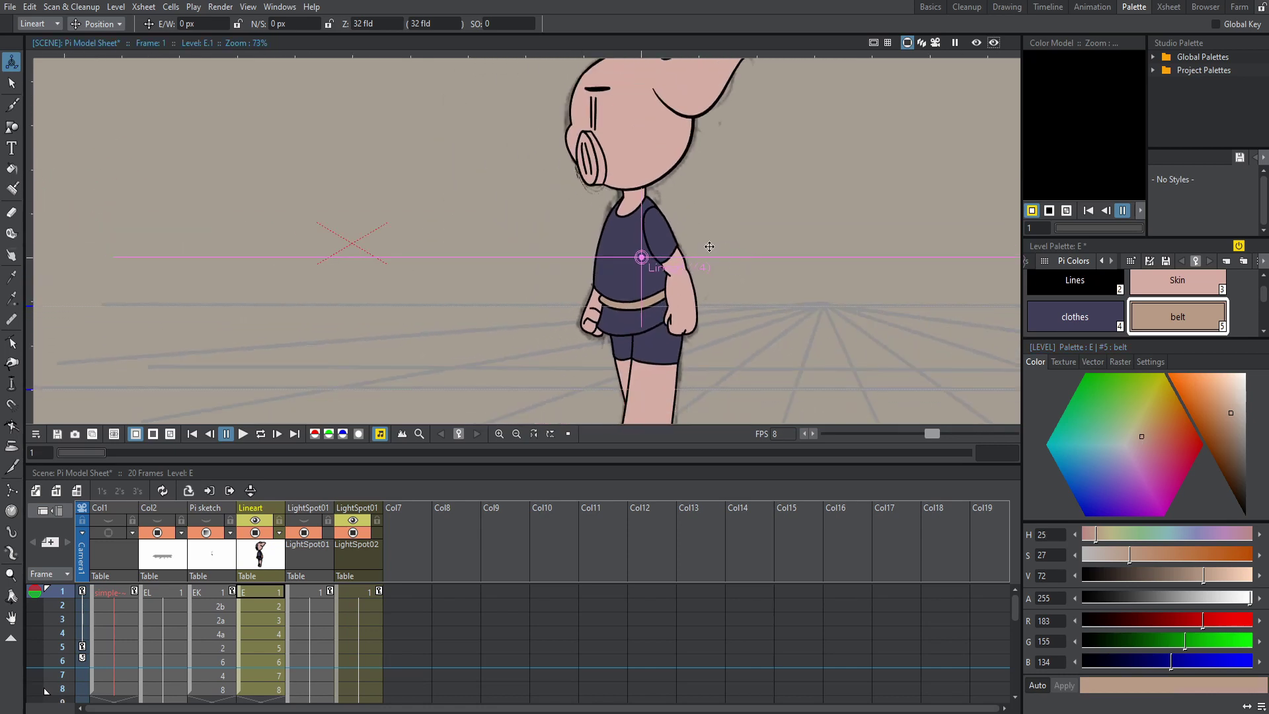
scroll(621, 309, up, 4)
scroll(676, 362, down, 4)
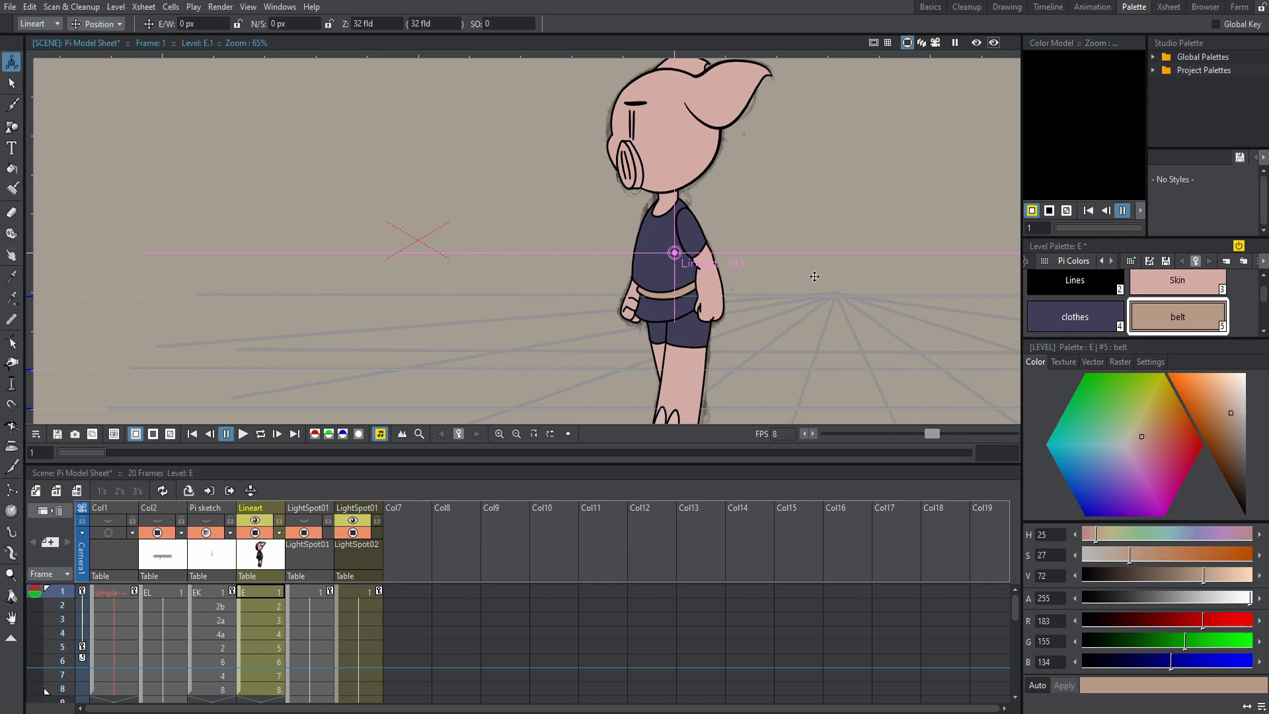
Step: In the Animation workspace, open the LightSpot02 column's Light Spot color and set it to blue at R 66, G 137, B 252
click(1092, 7)
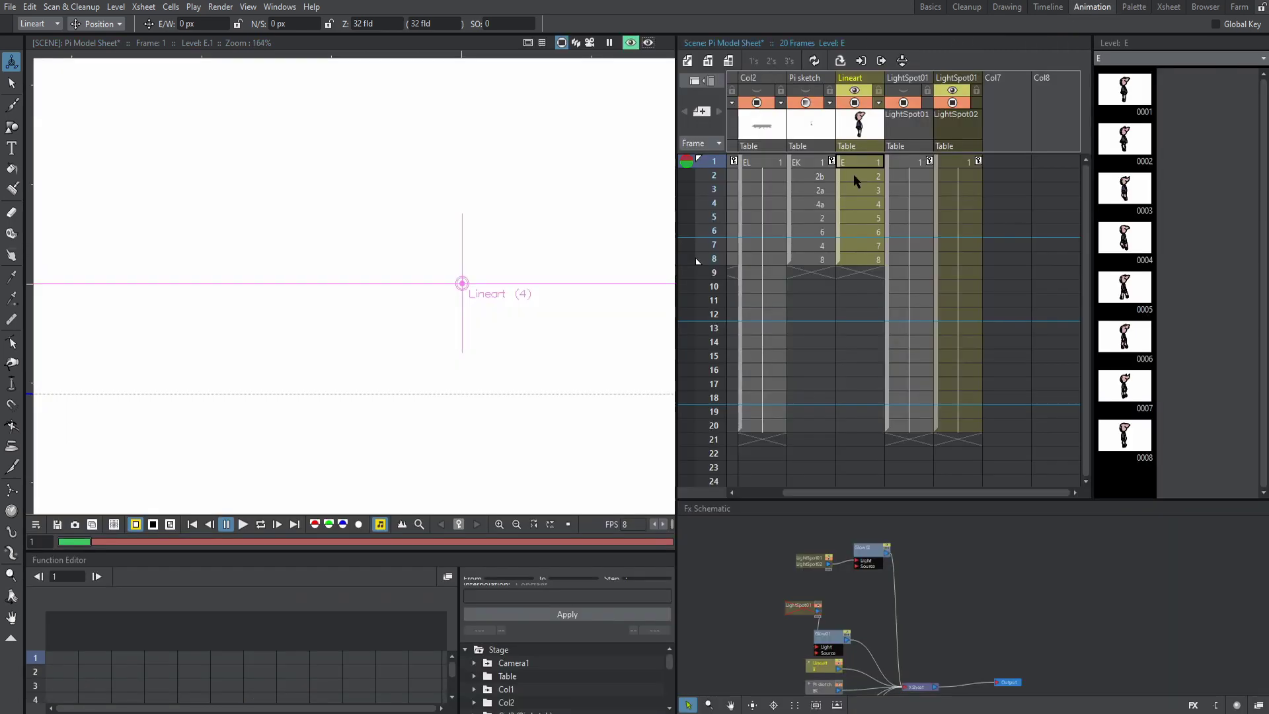
scroll(517, 247, down, 2)
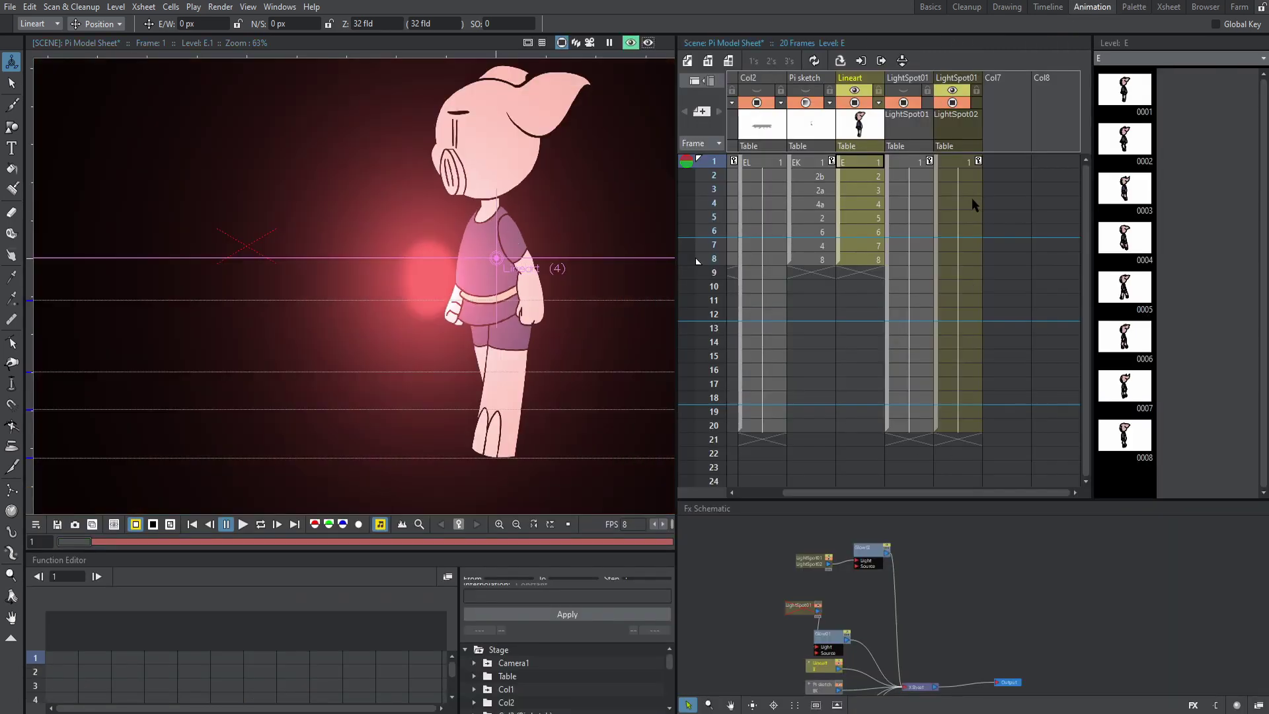
click(949, 169)
double_click(816, 561)
click(702, 463)
drag(703, 263, 668, 280)
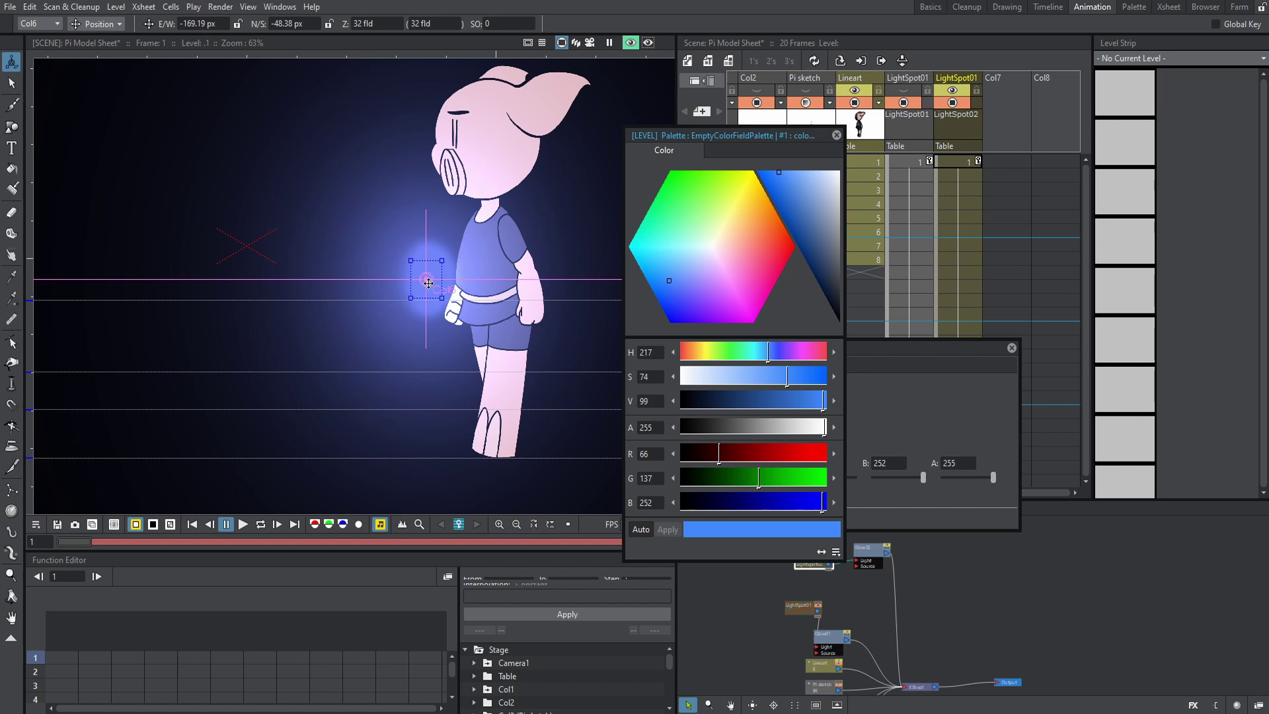
Step: Move the light spot up in front of the pig's face, to about E/W -252 px, N/S 262 px, and recolor it green
drag(427, 283, 416, 128)
drag(457, 255, 476, 372)
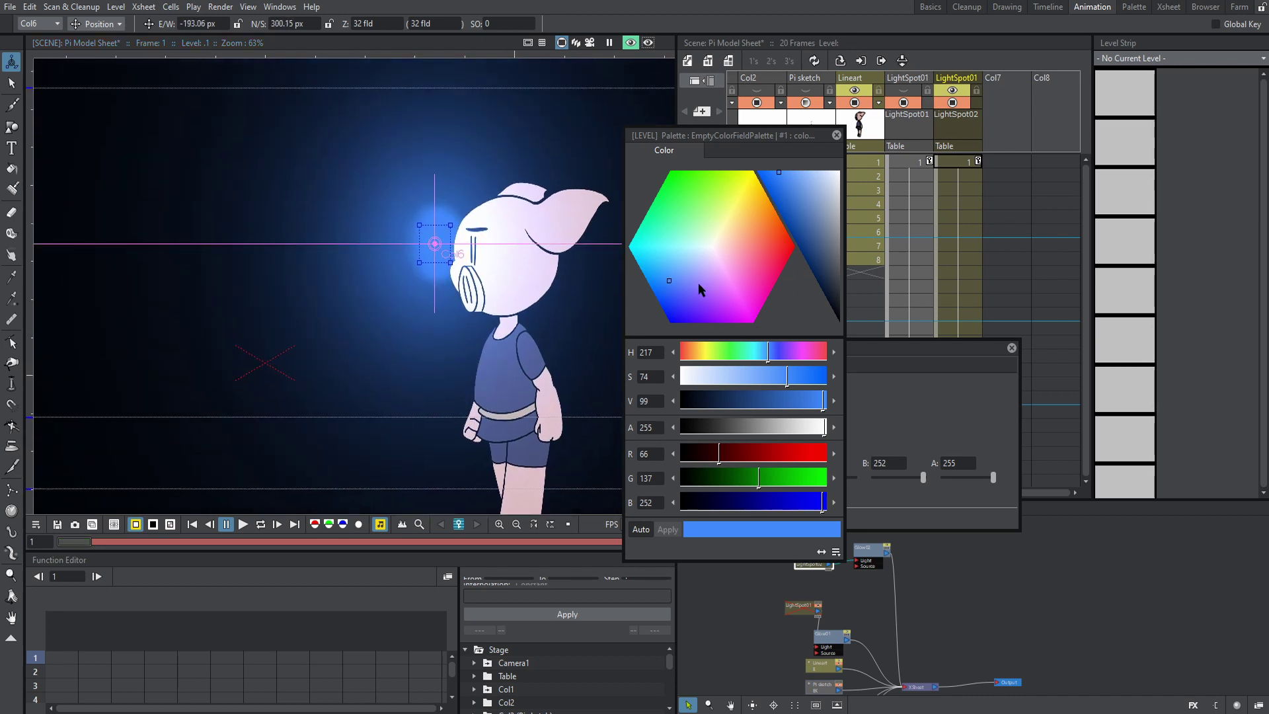
drag(684, 261, 689, 207)
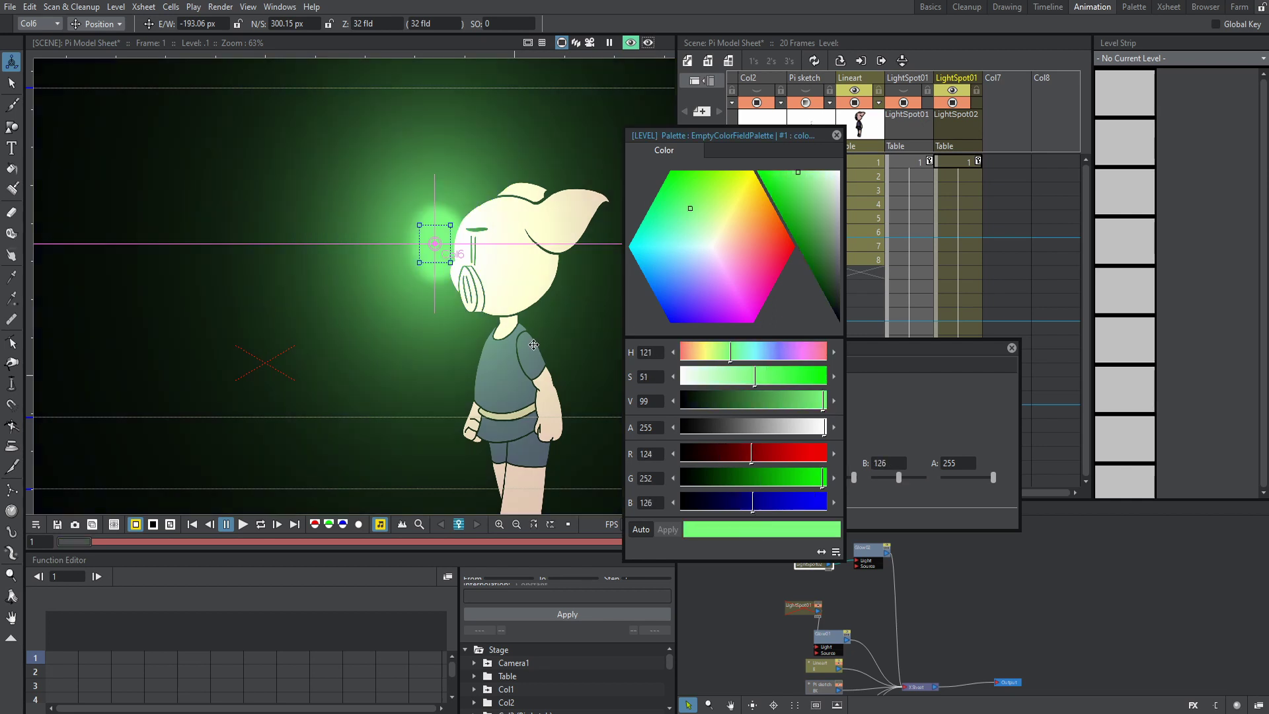
drag(533, 344, 464, 310)
drag(369, 211, 344, 226)
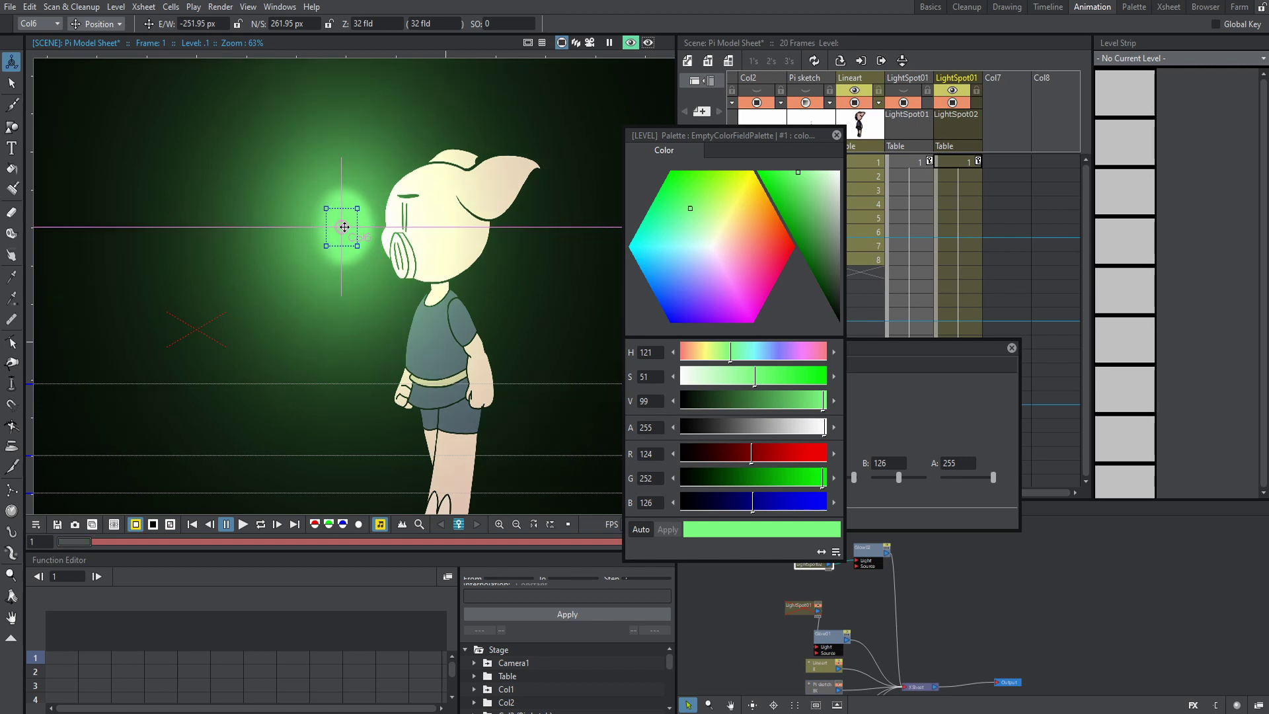
Step: Try cyan, purple, orange and yellow as the light spot's color against the pig's palette
click(668, 247)
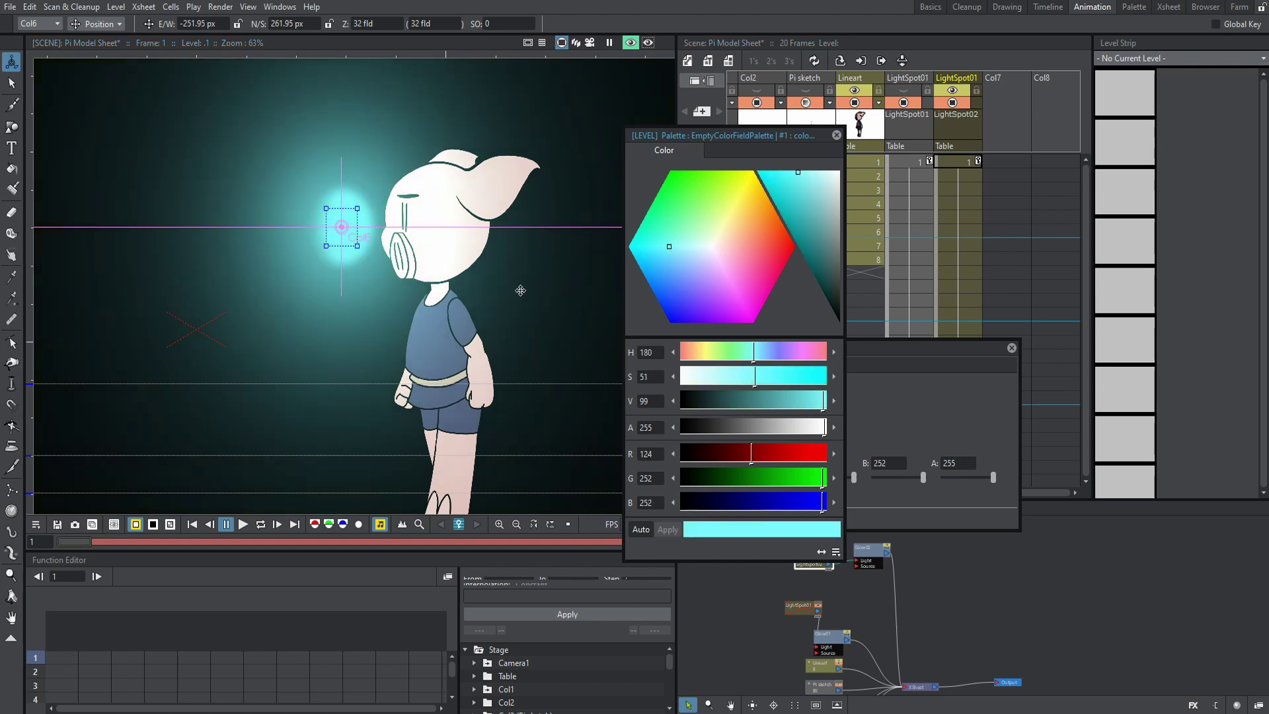
click(721, 294)
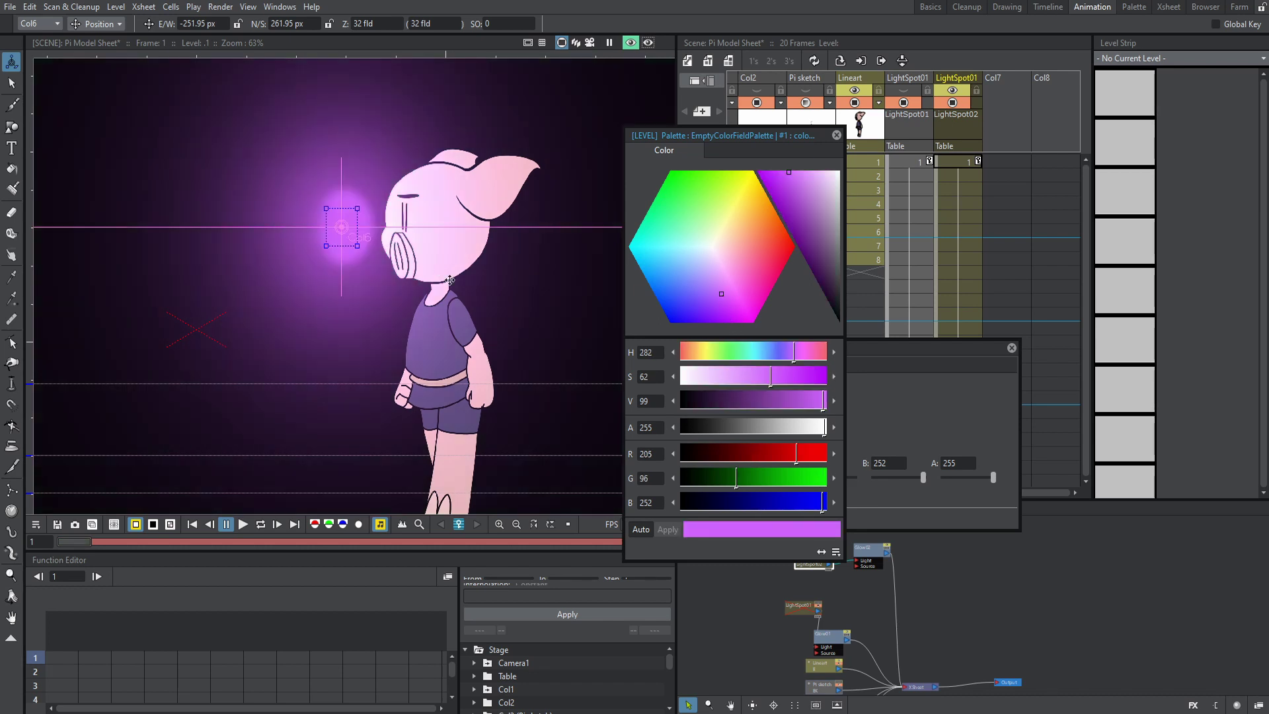
click(759, 232)
click(748, 219)
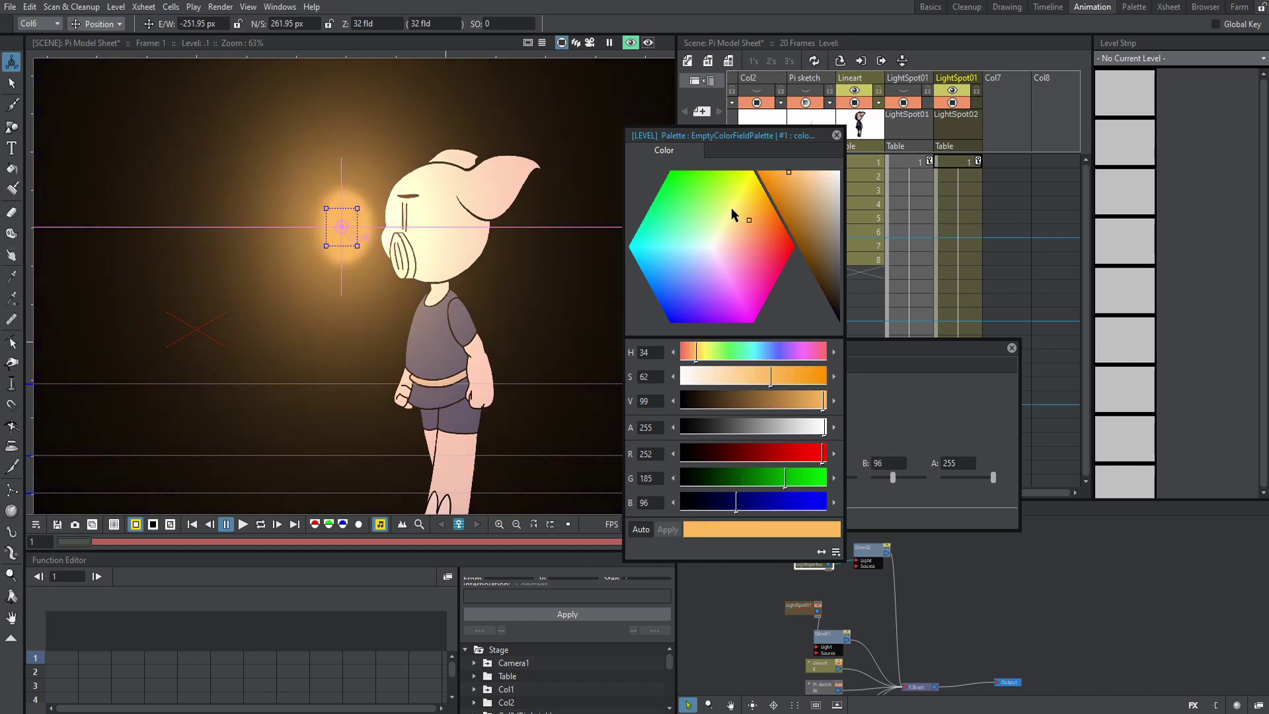
click(730, 205)
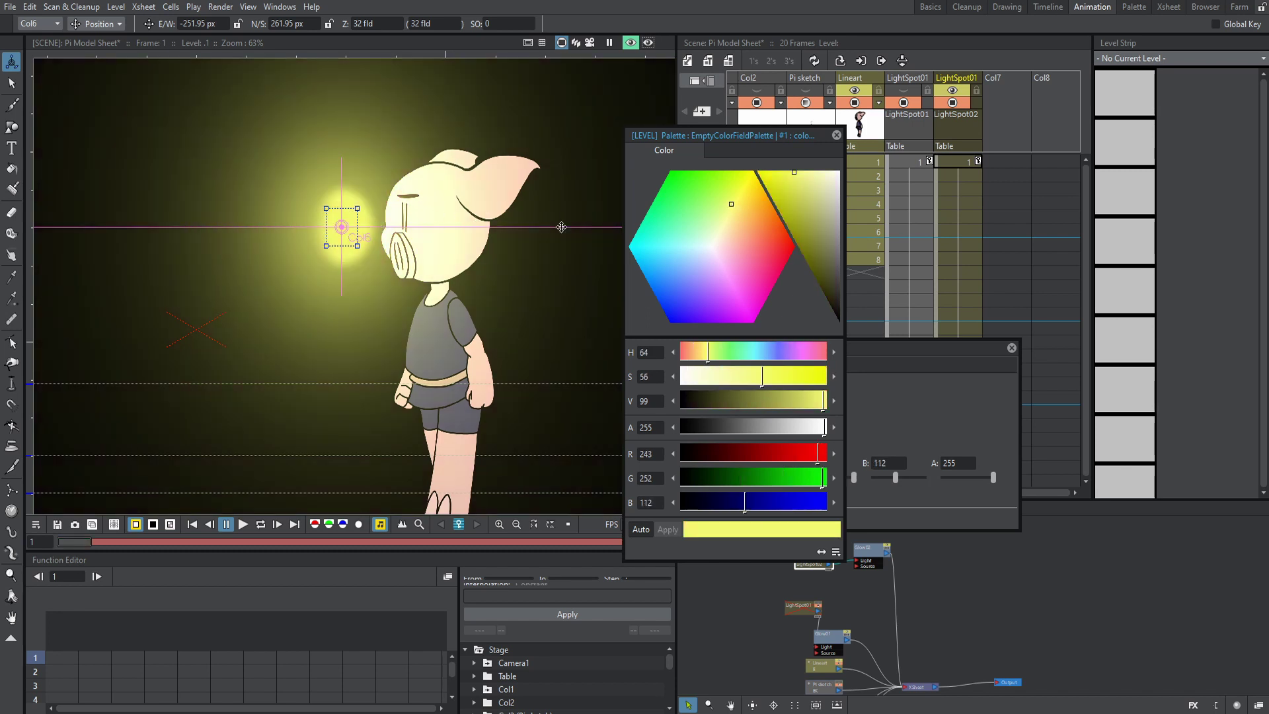
Step: Set the light spot to pale yellow, R 252, G 250, B 208, and raise it to about E/W -282 px, N/S 348 px
drag(740, 205, 719, 233)
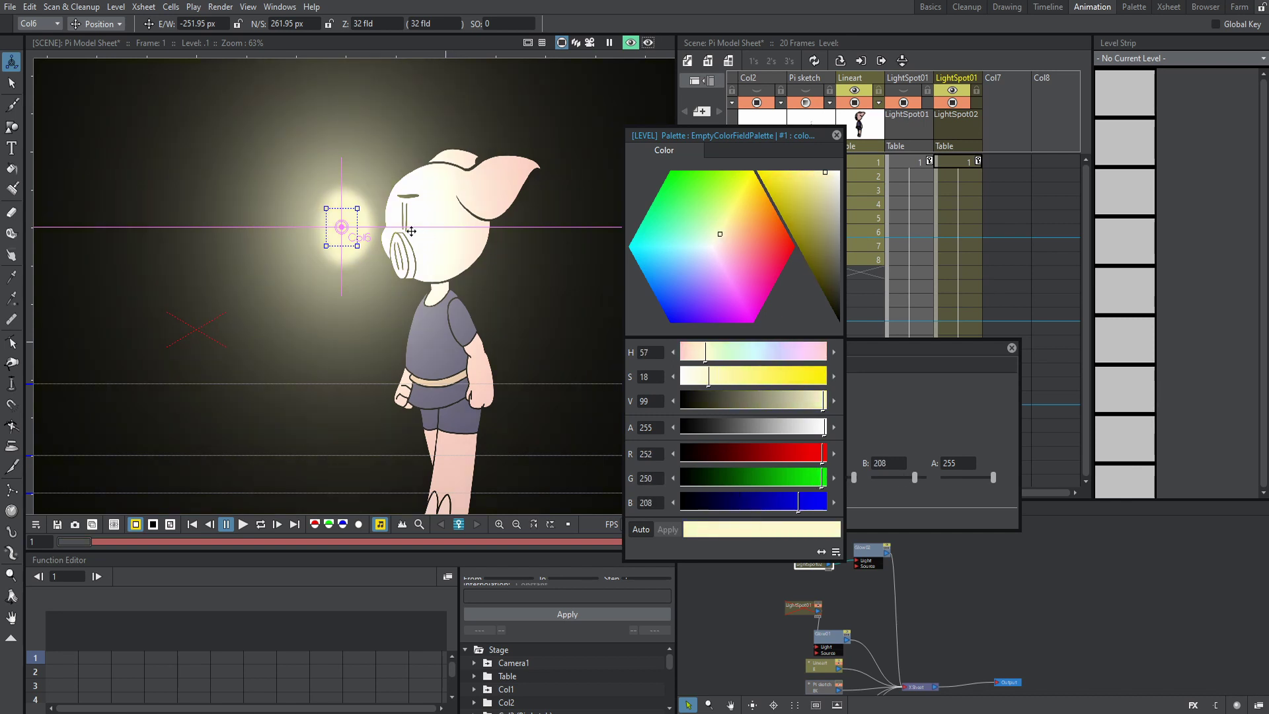
drag(342, 232, 329, 198)
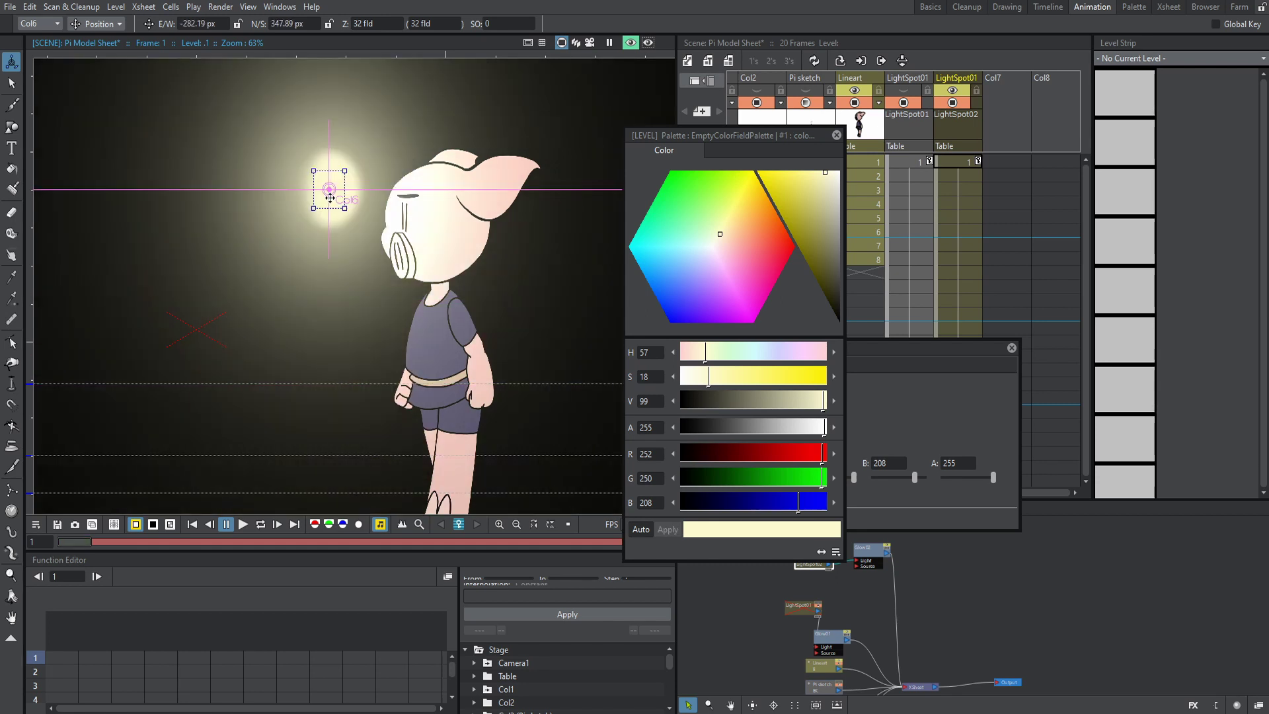
scroll(428, 251, down, 2)
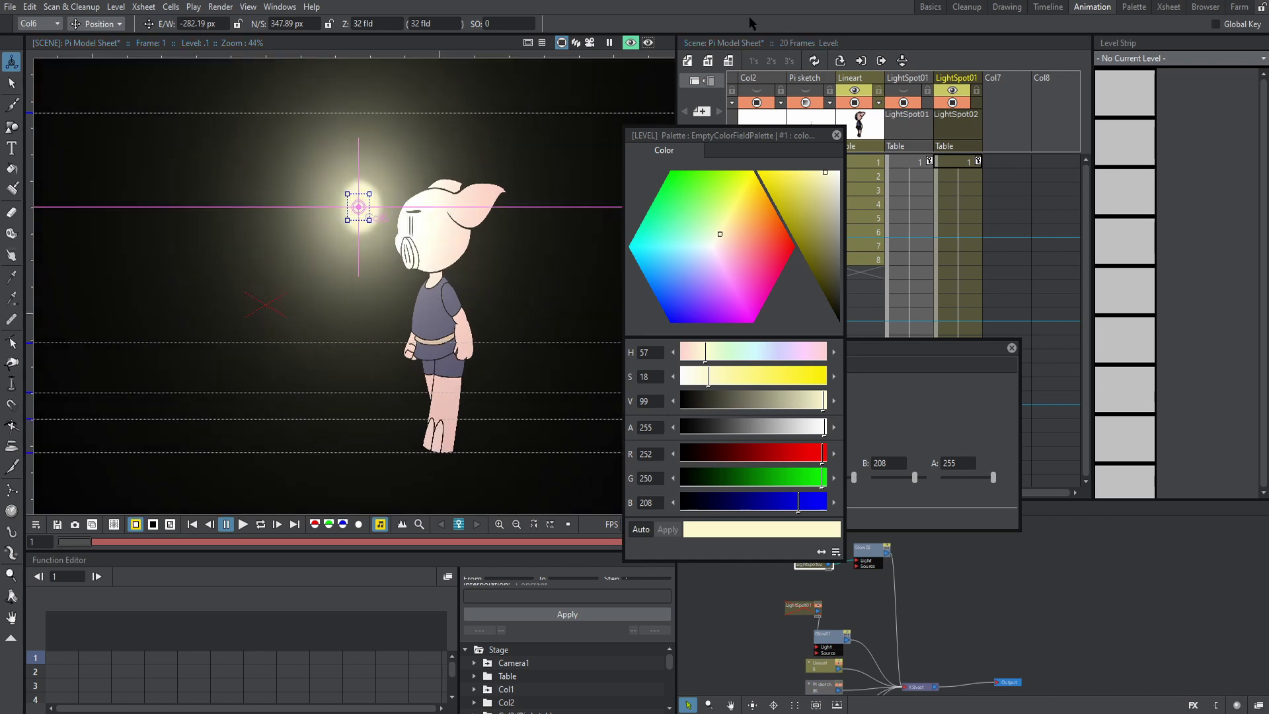
Step: Turn off the preview, return to the Palette workspace with widened palette panels, and close the color editor and Fx settings
click(634, 43)
scroll(479, 243, up, 1)
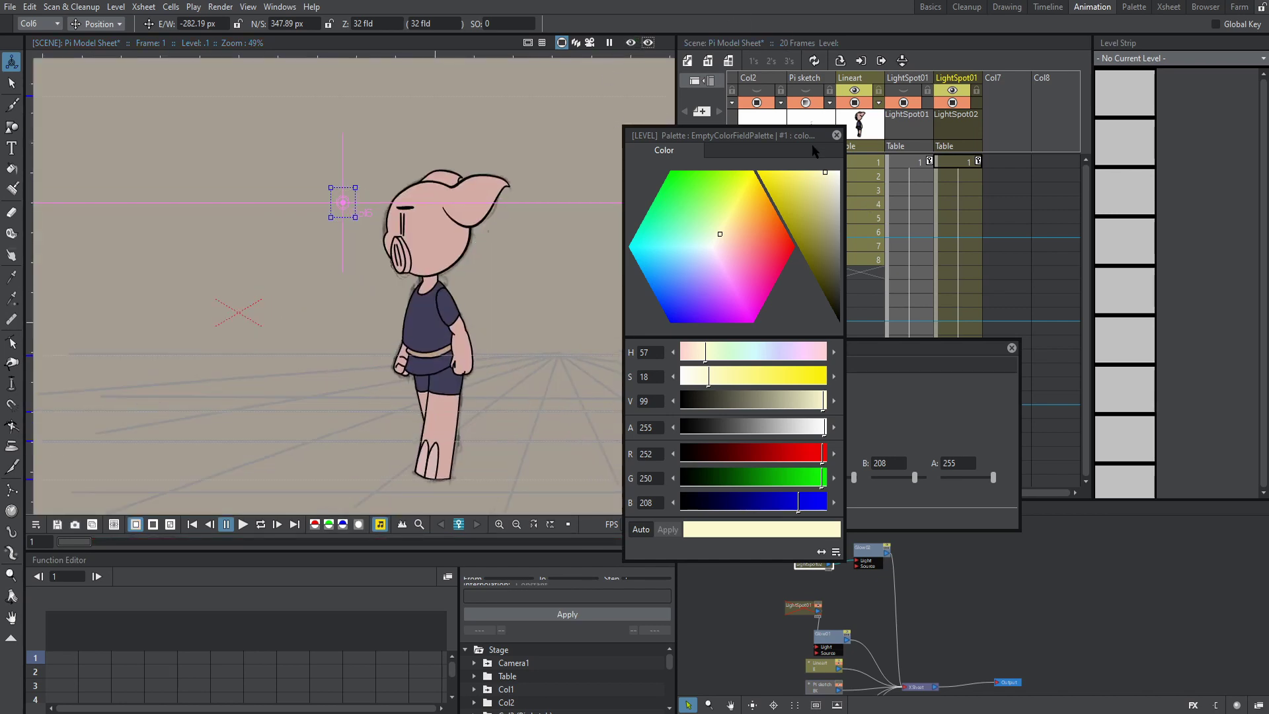
click(836, 135)
click(1132, 7)
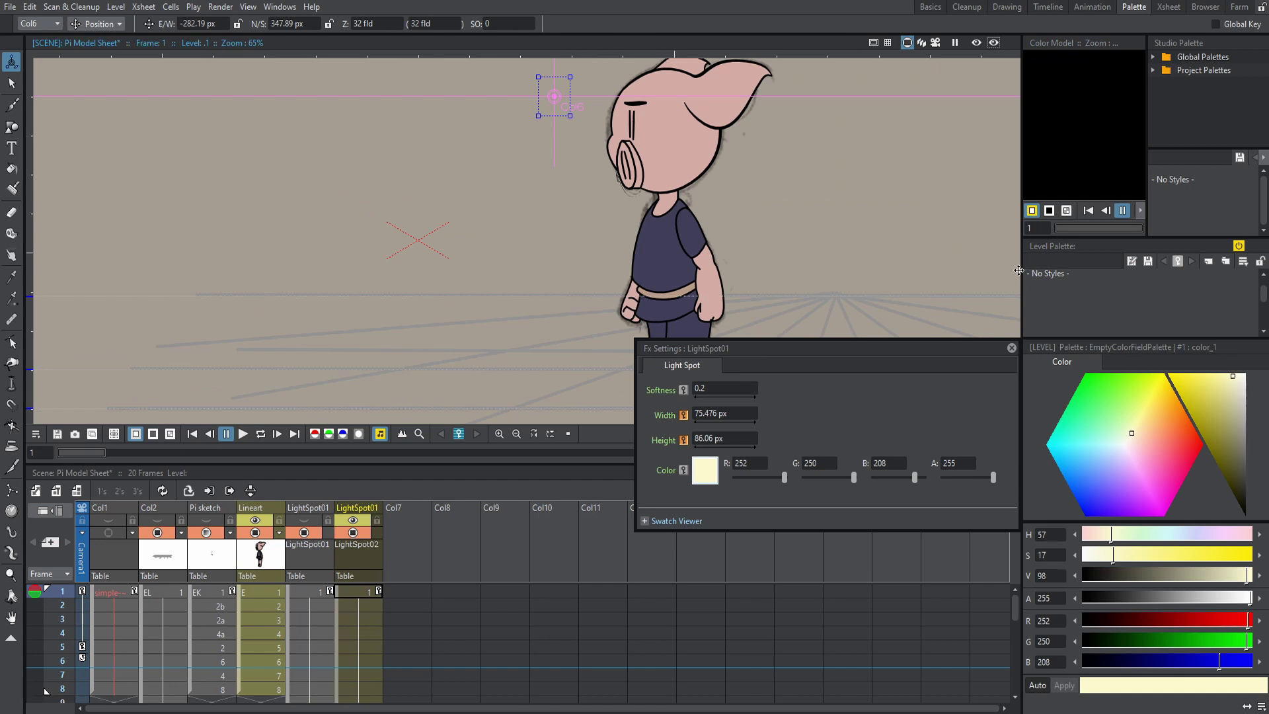
drag(1021, 265, 724, 259)
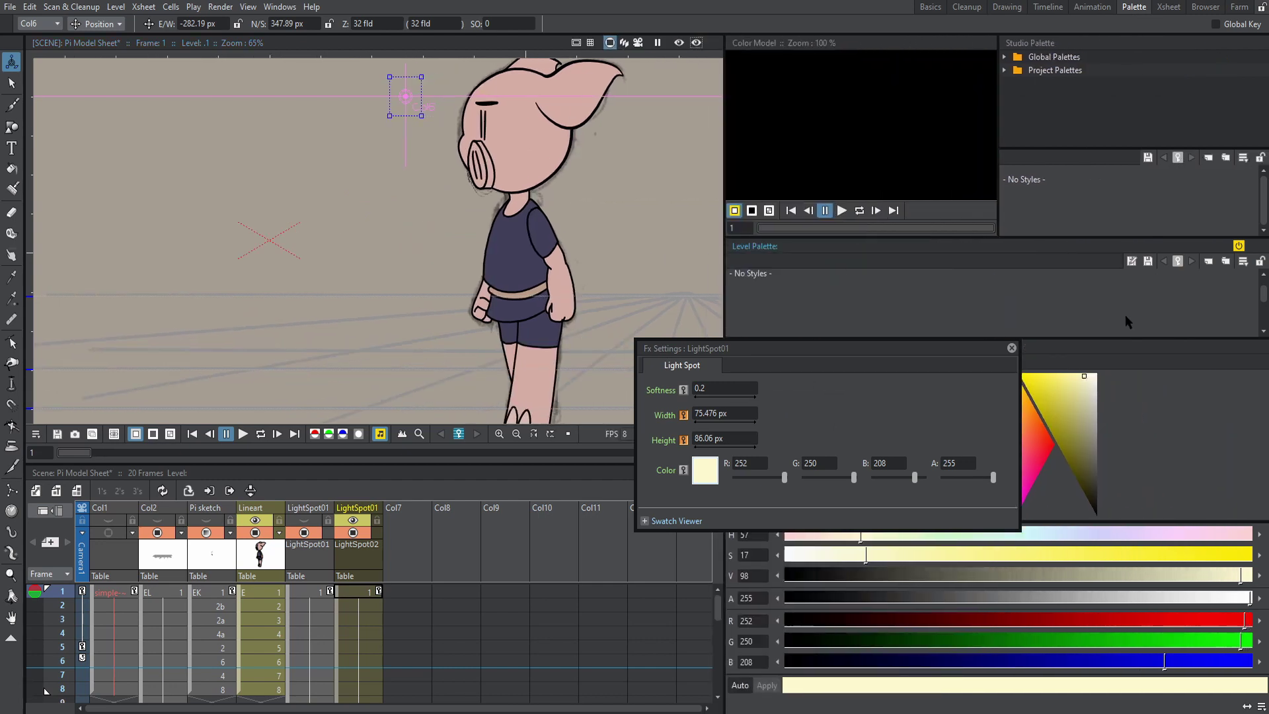
click(1011, 347)
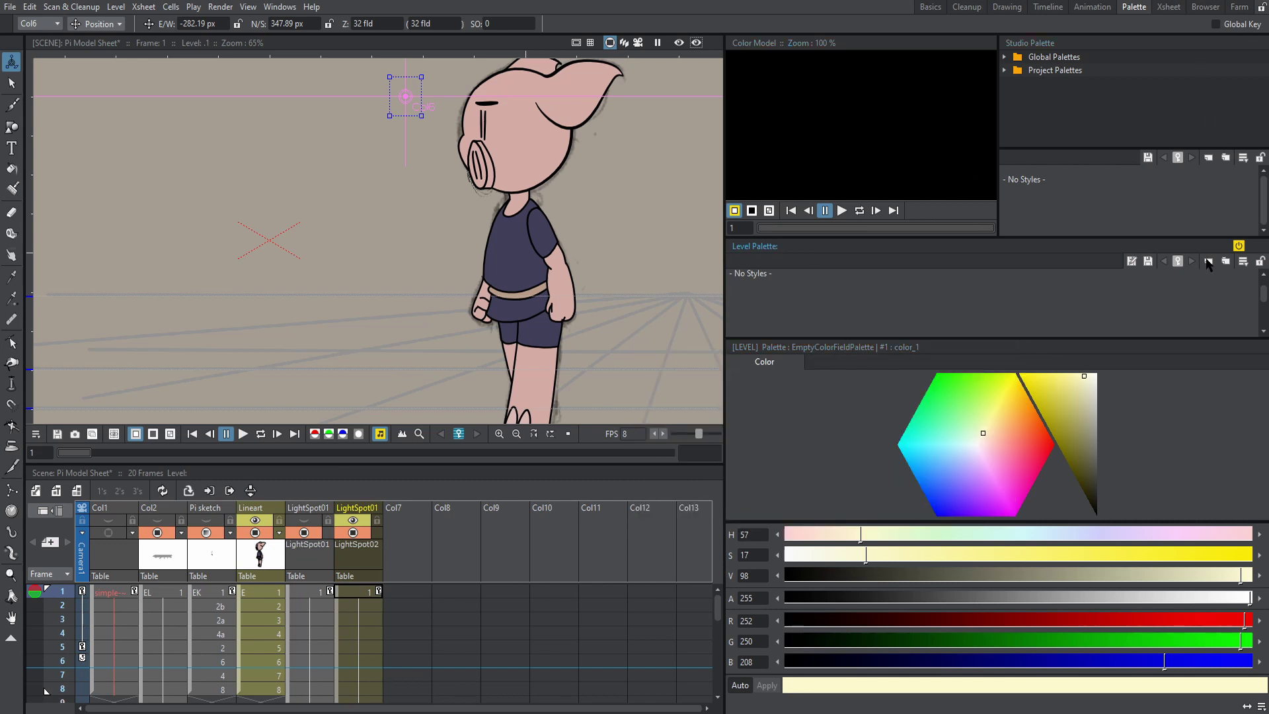
Step: Start saving the Lineart level's palette under a new name in the palettes folder of the Castle Dark - Chapter 1 - Animation project
click(259, 598)
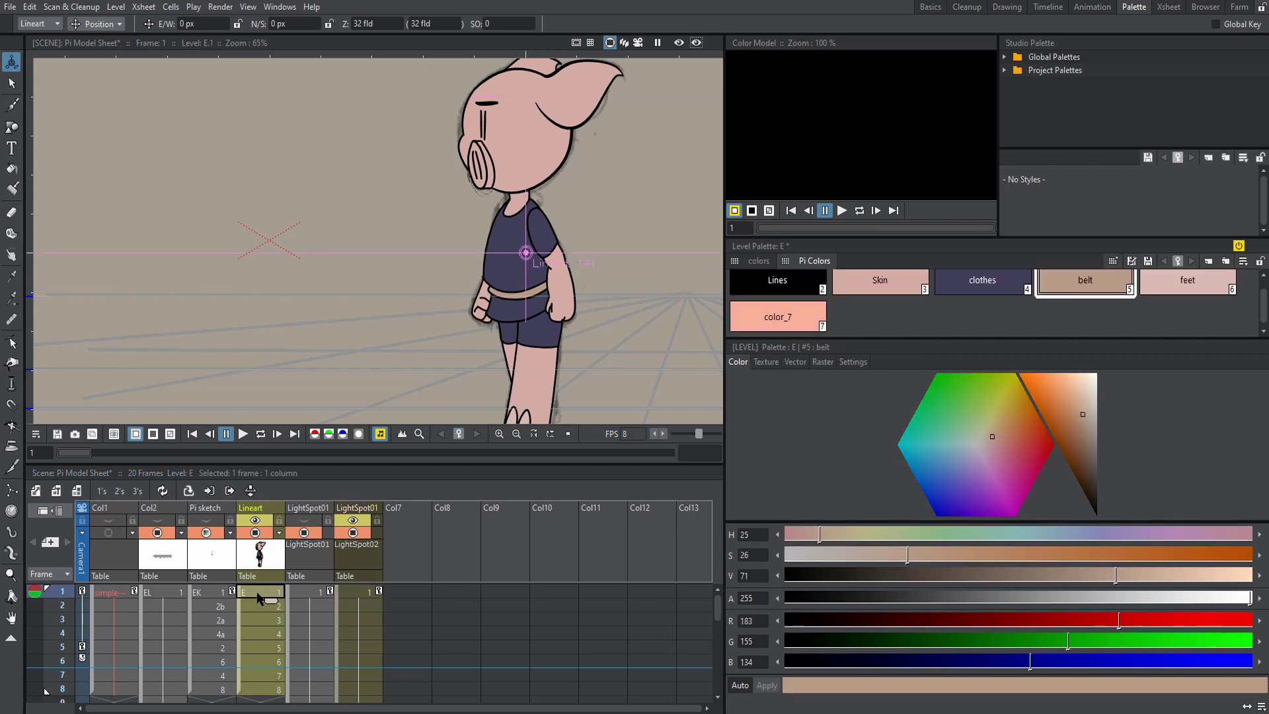
click(1187, 331)
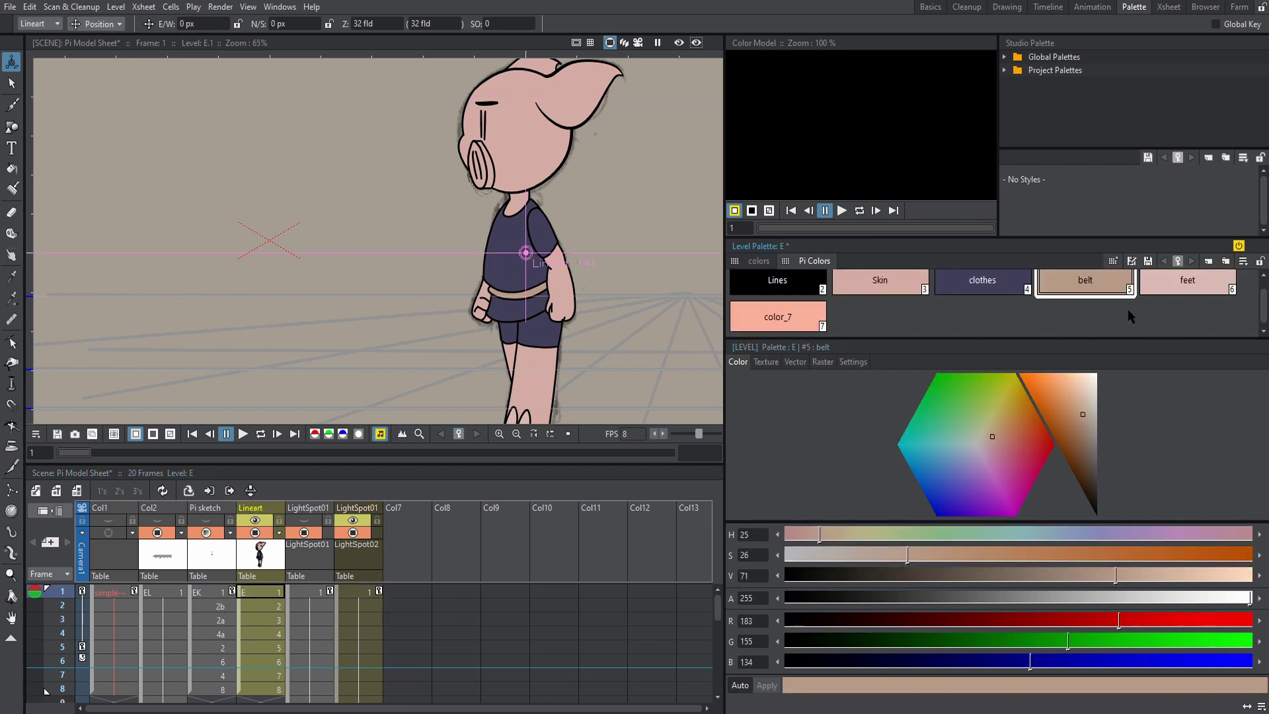
click(1132, 262)
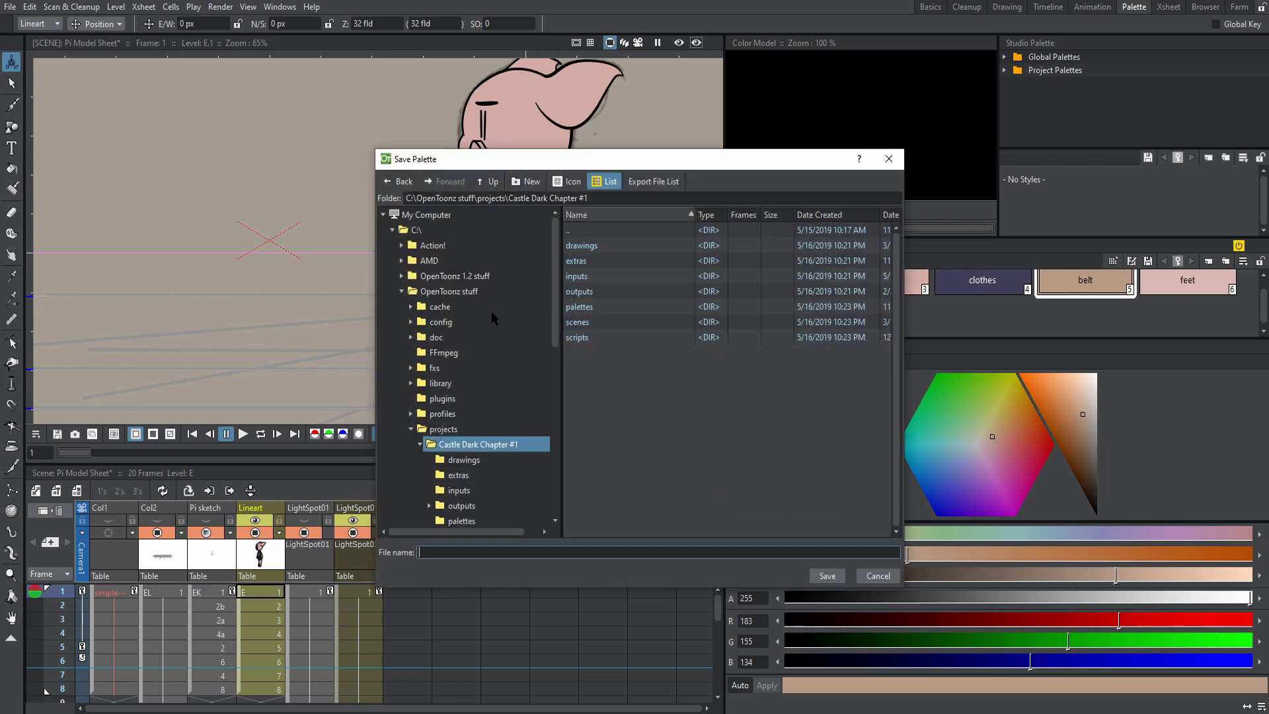
click(406, 294)
click(431, 311)
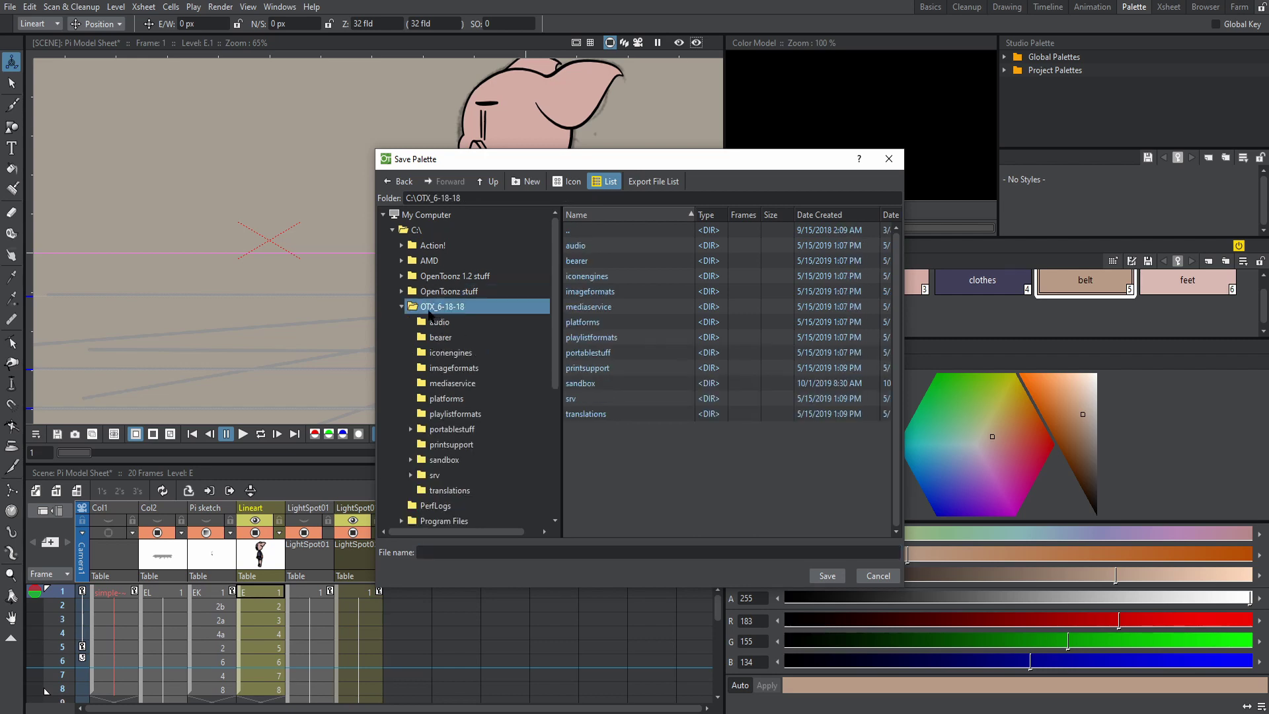
click(450, 430)
click(461, 463)
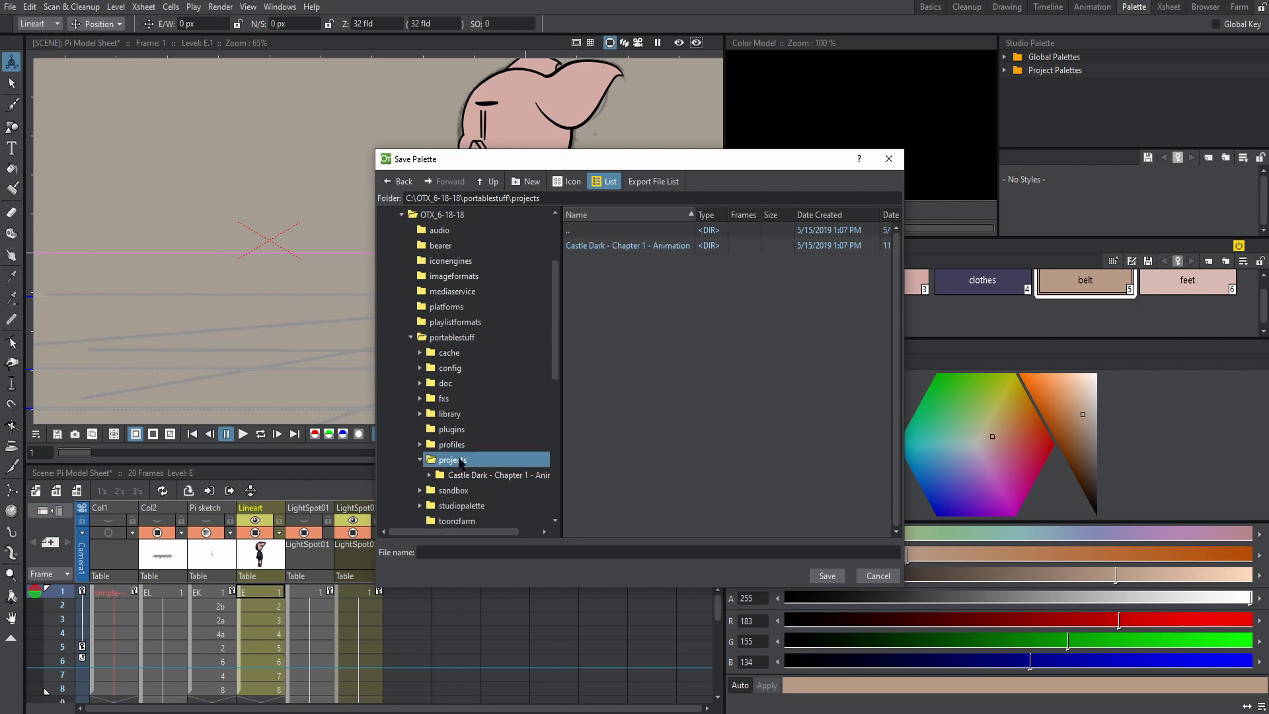
click(473, 475)
scroll(466, 463, down, 3)
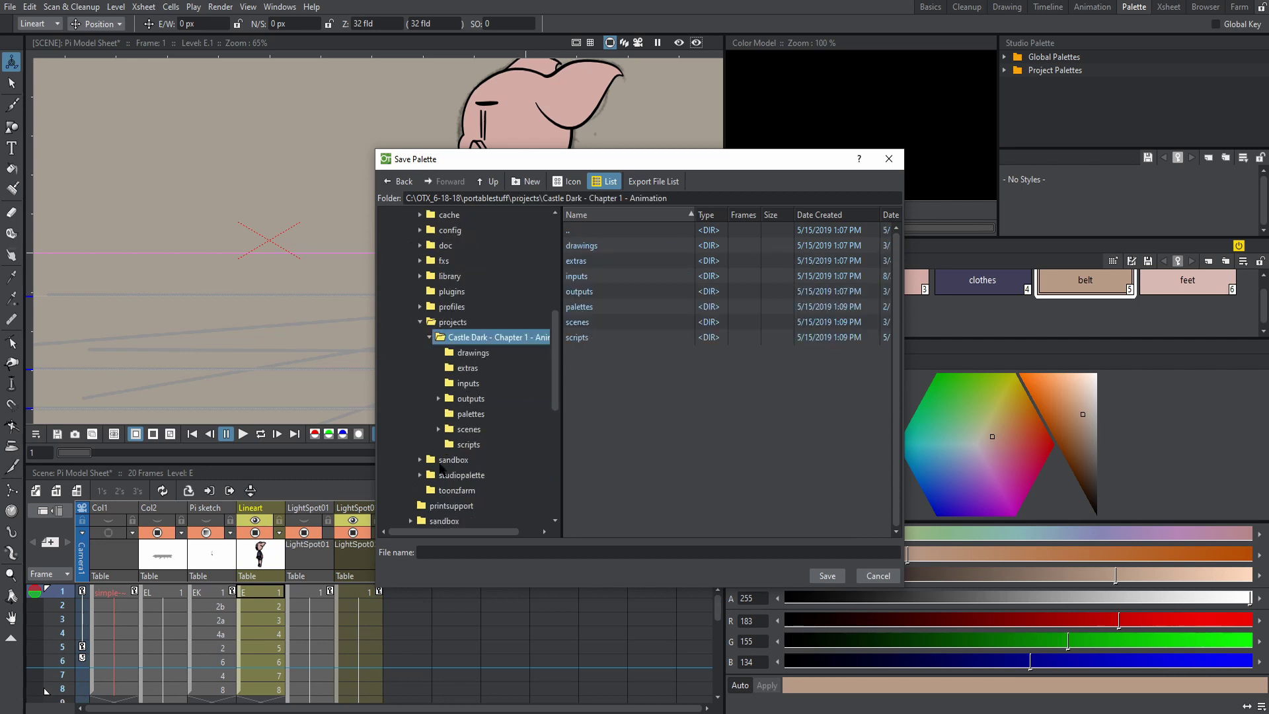
click(463, 399)
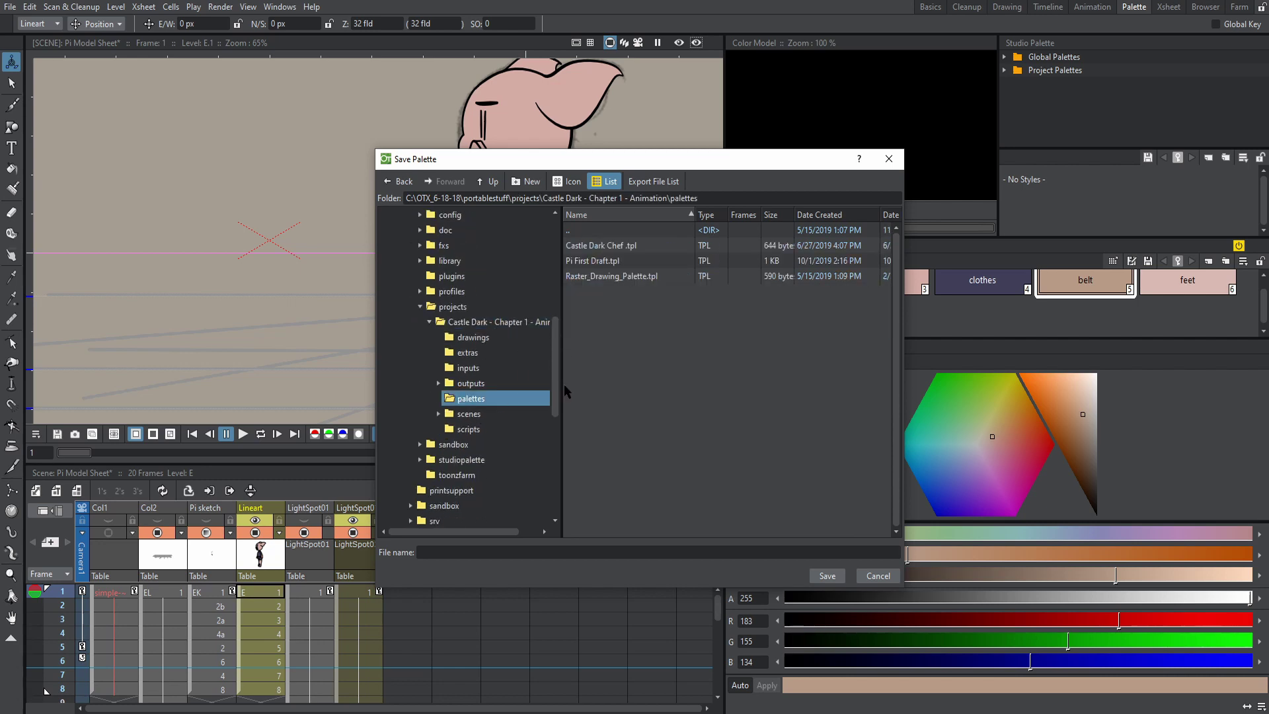
Step: Save the palette as "Pi - Colors v2" and save the scene
click(551, 549)
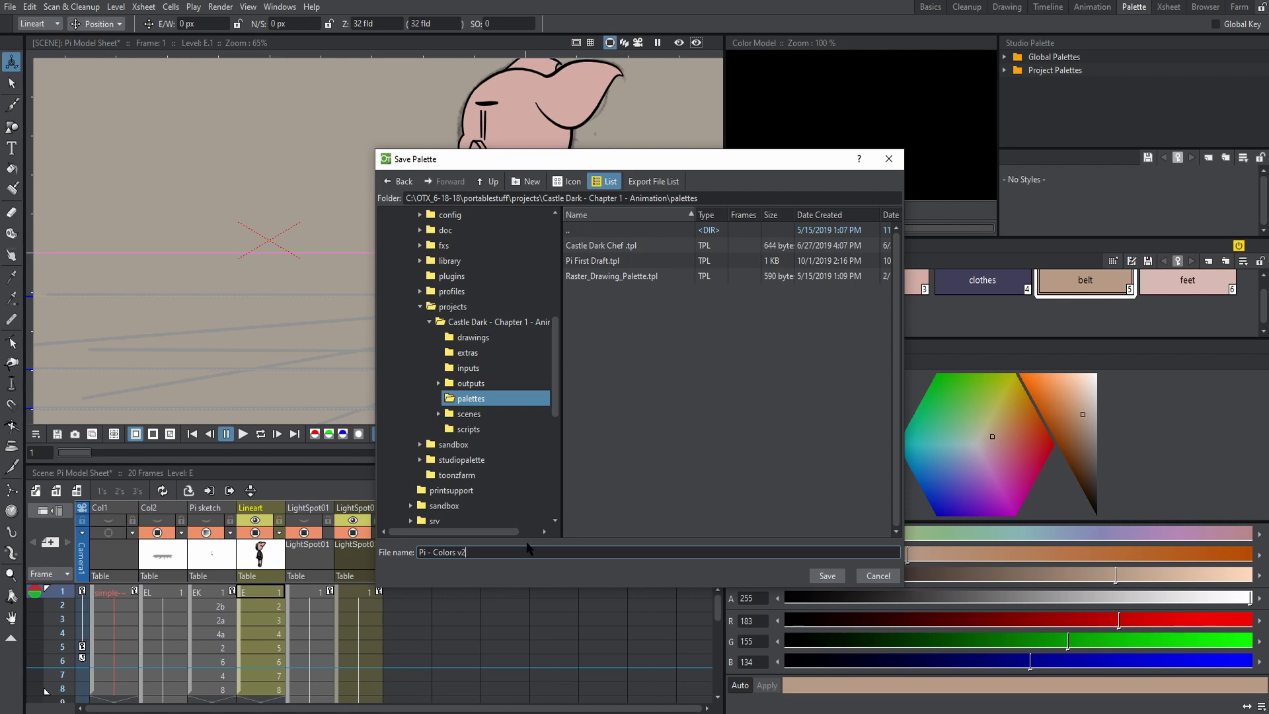
click(824, 576)
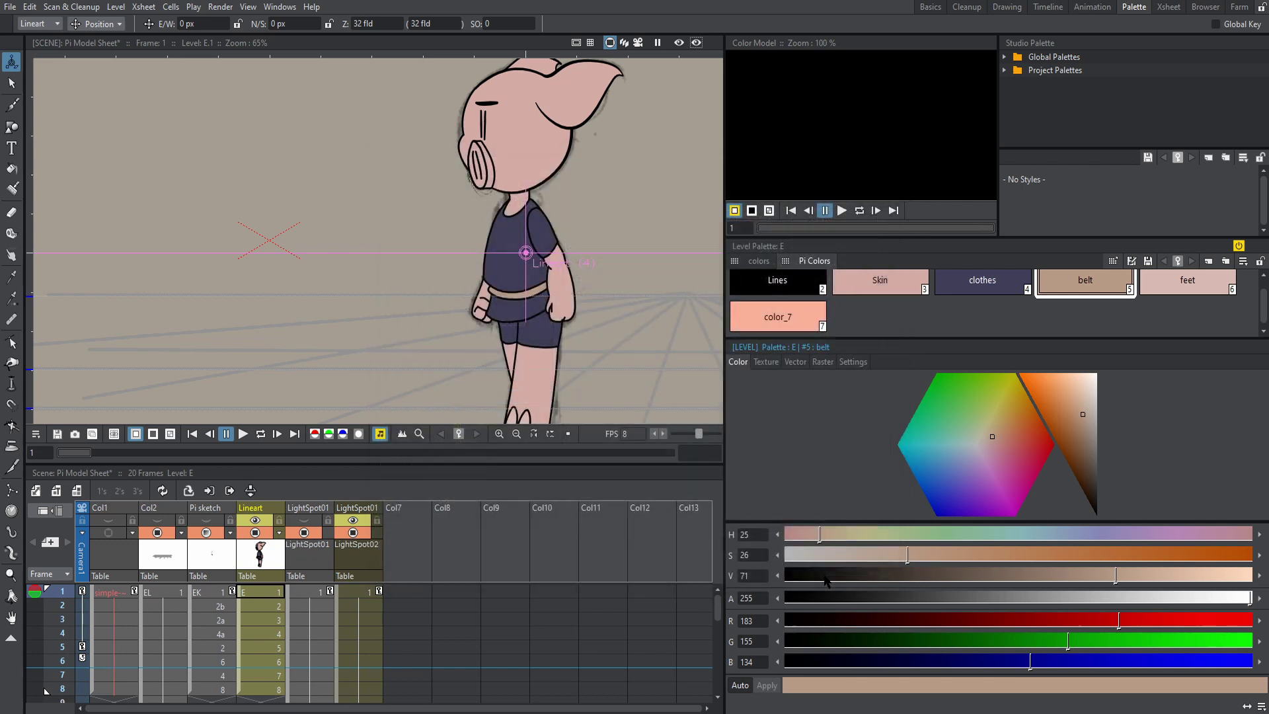
click(9, 8)
key(Escape)
Step: Play the pig's walk cycle in a loop and preview it with the light effects
scroll(384, 175, down, 2)
click(273, 435)
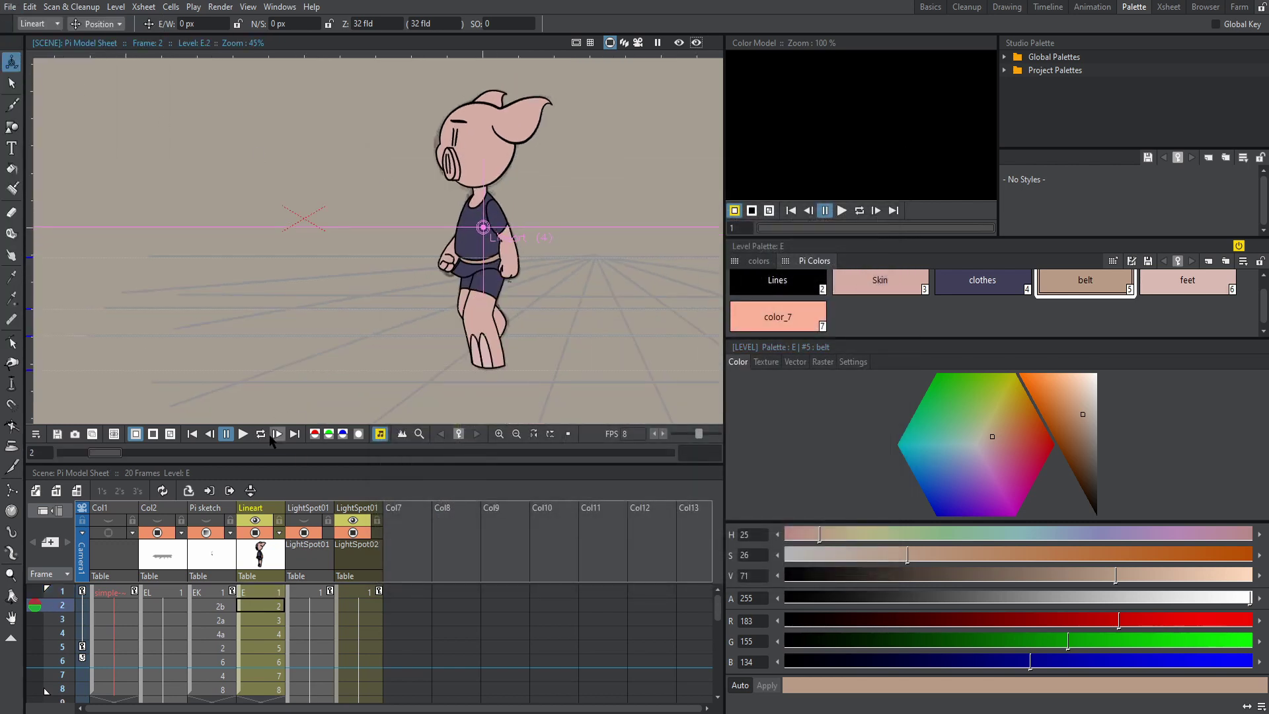
click(260, 433)
scroll(439, 280, up, 1)
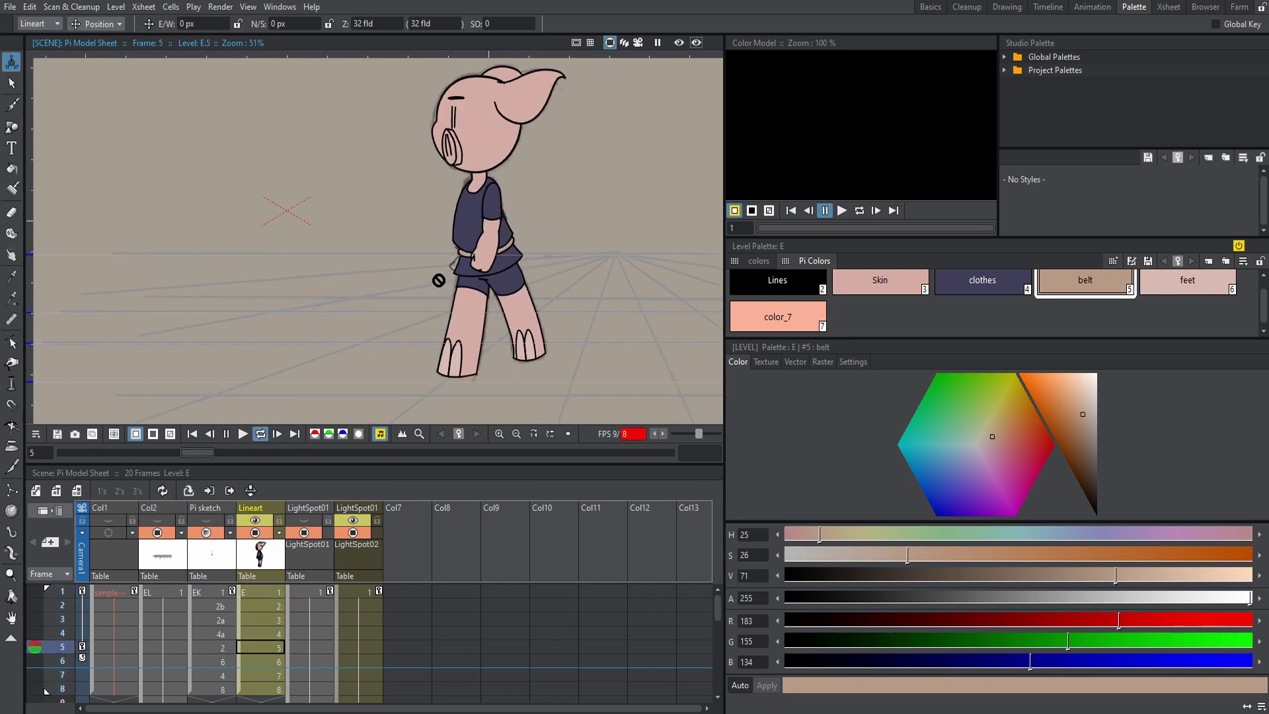
scroll(462, 246, down, 1)
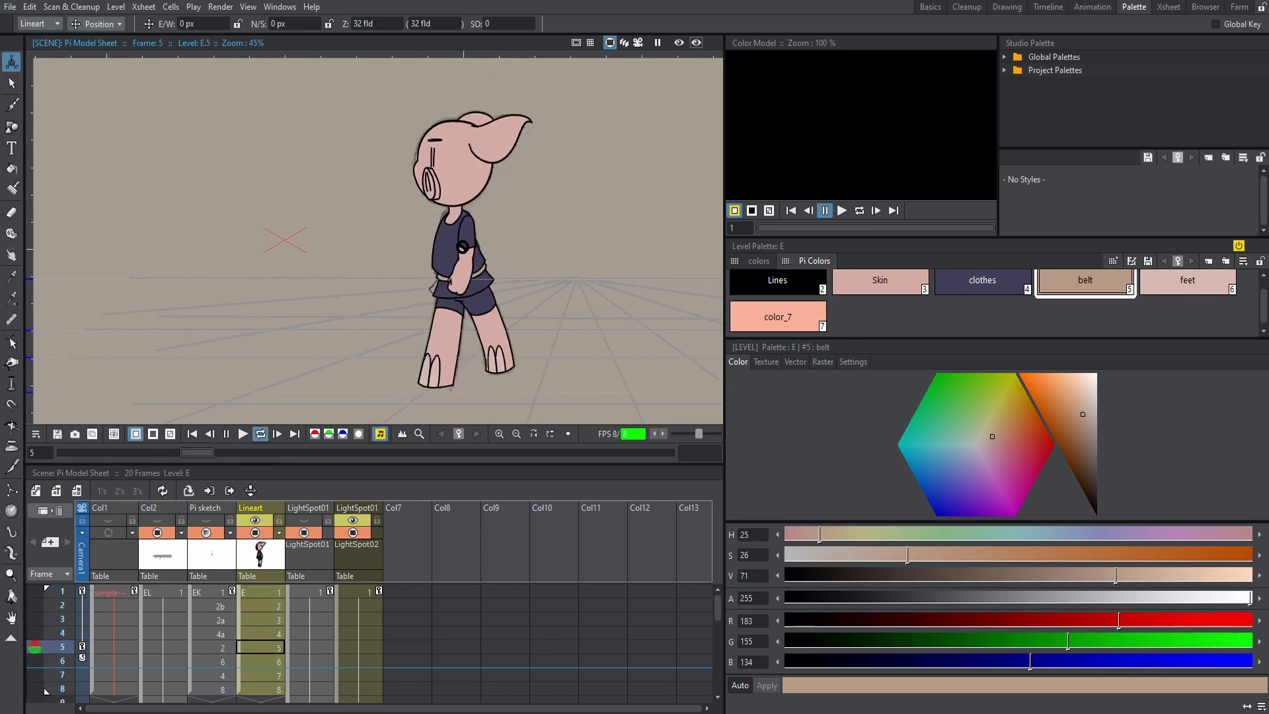
key(7)
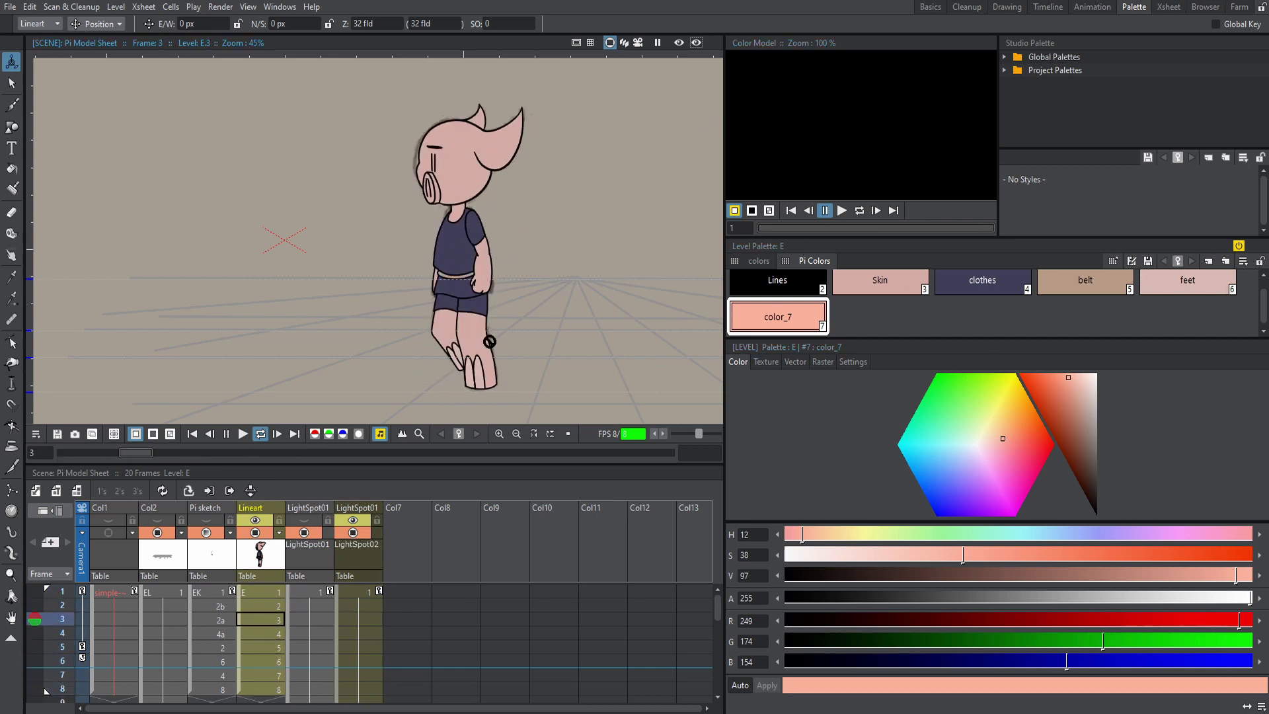
click(679, 43)
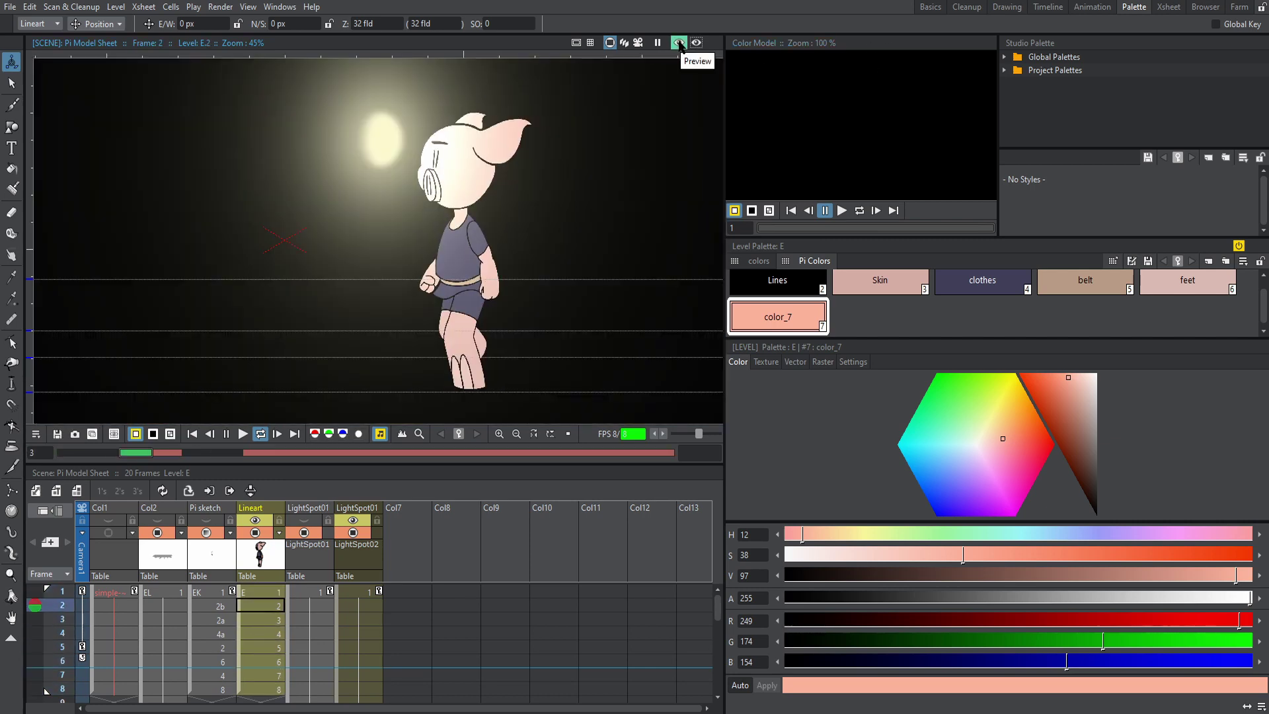